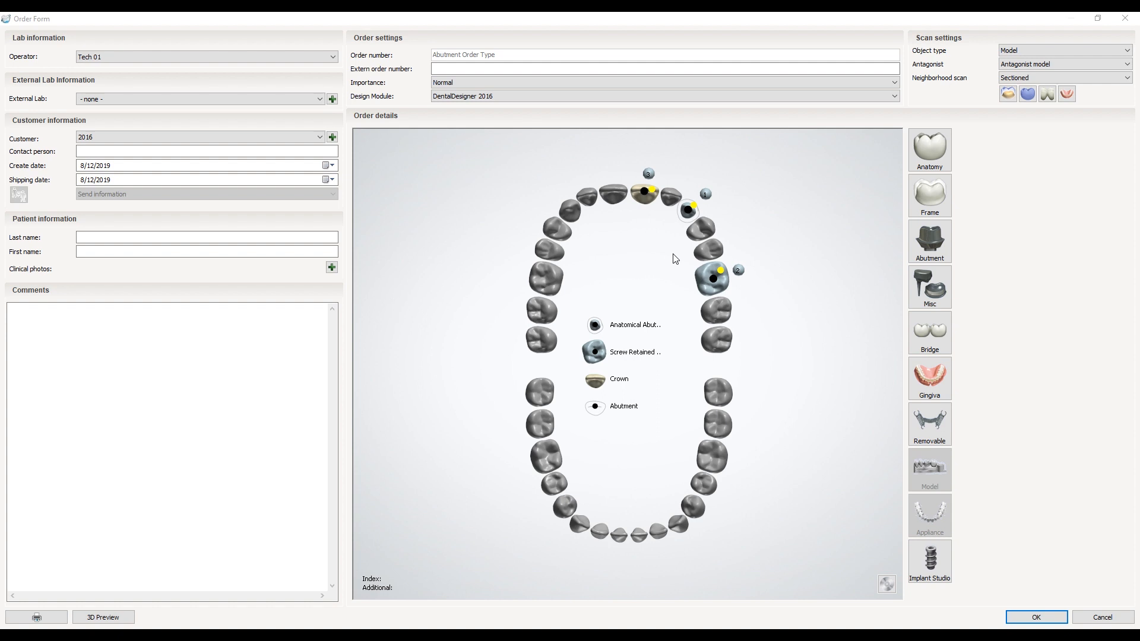
Review the abutment types assigned to the crown with abutment, the anatomical abutment and the screw-retained crown in the order
{"action": "left_click", "coordinate": [673, 254]}
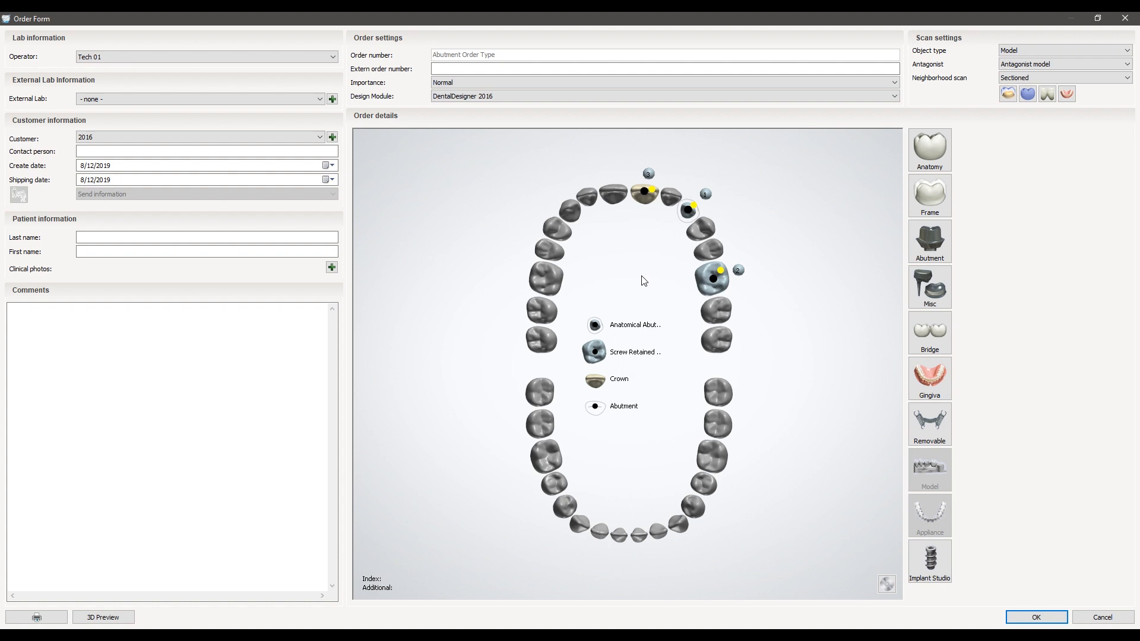
{"action": "left_click", "coordinate": [646, 196]}
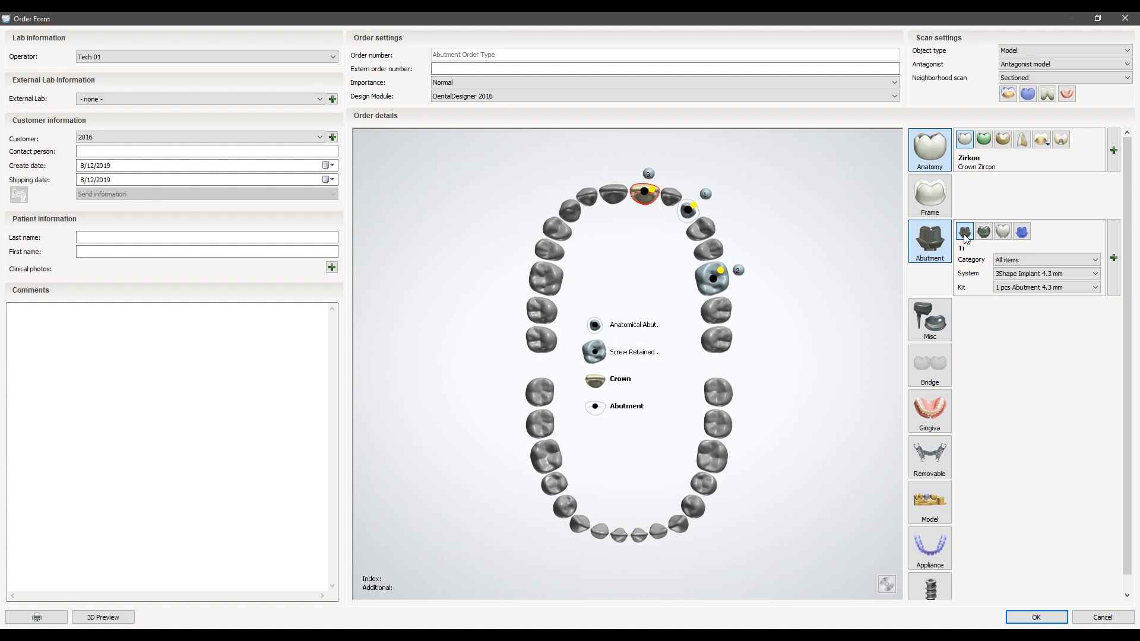
{"action": "left_click", "coordinate": [688, 210]}
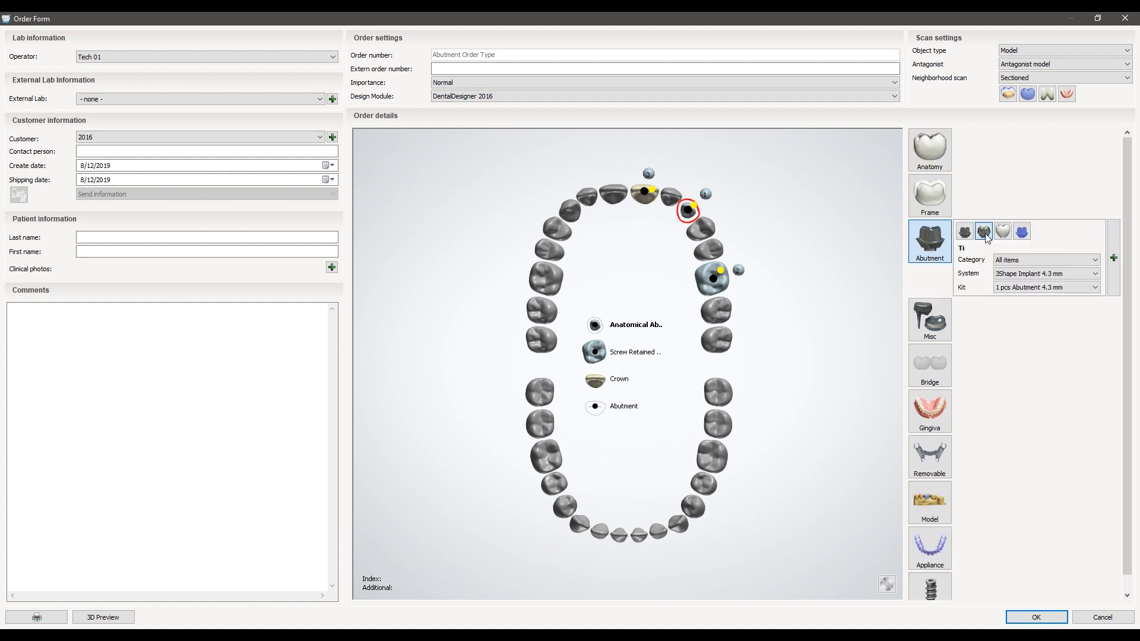
{"action": "left_click", "coordinate": [669, 280]}
{"action": "left_click", "coordinate": [715, 280]}
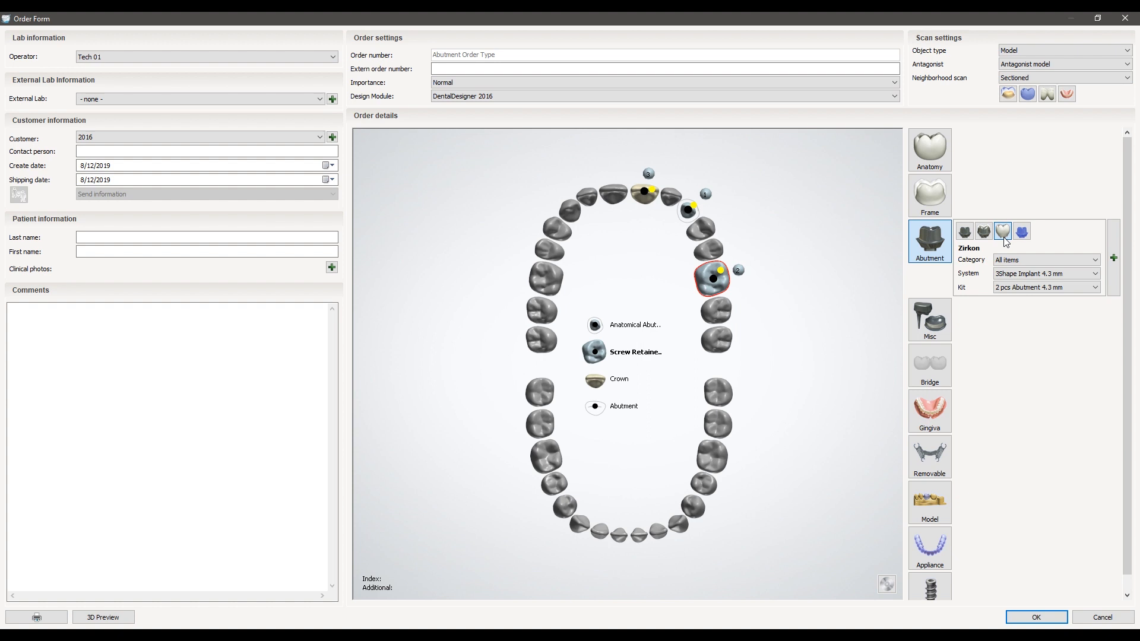
Check the kit options, keeping 2 pcs Abutment 4.3 mm for the screw-retained crown and 1 pcs for tooth 9, and accept the order
{"action": "left_click", "coordinate": [1033, 291]}
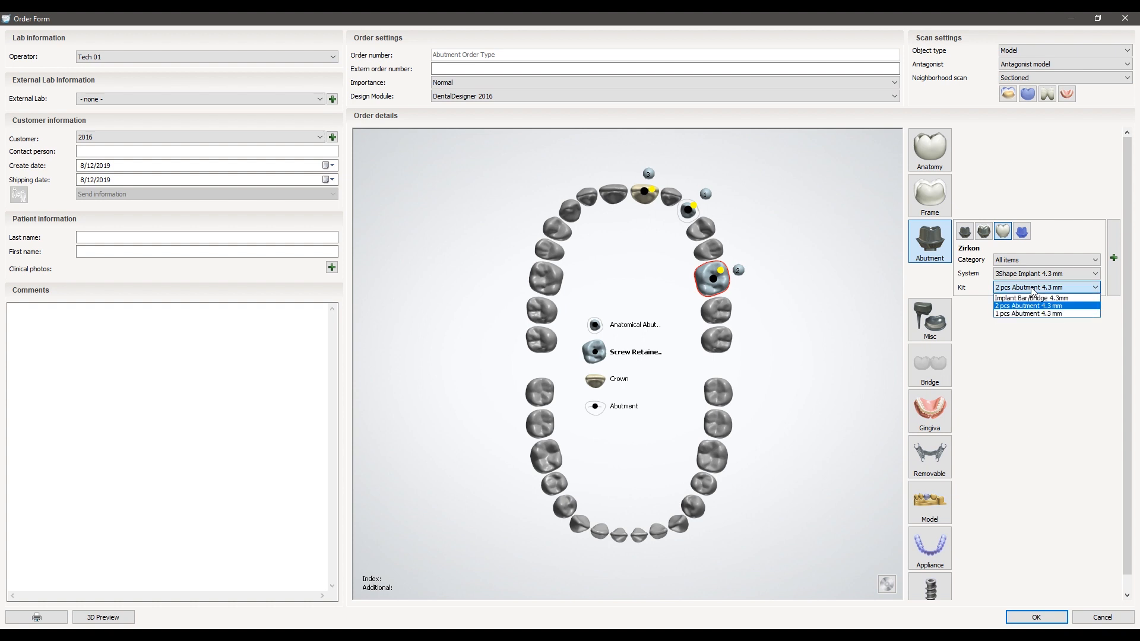
{"action": "left_click", "coordinate": [1030, 306]}
{"action": "left_click", "coordinate": [647, 202]}
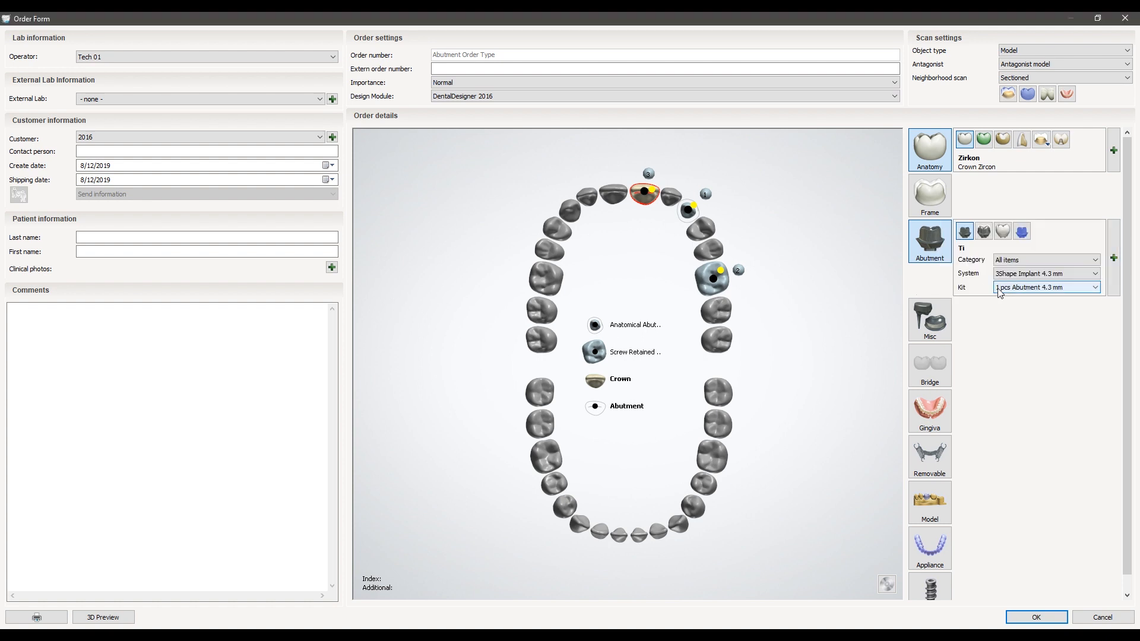
{"action": "left_click", "coordinate": [1041, 287]}
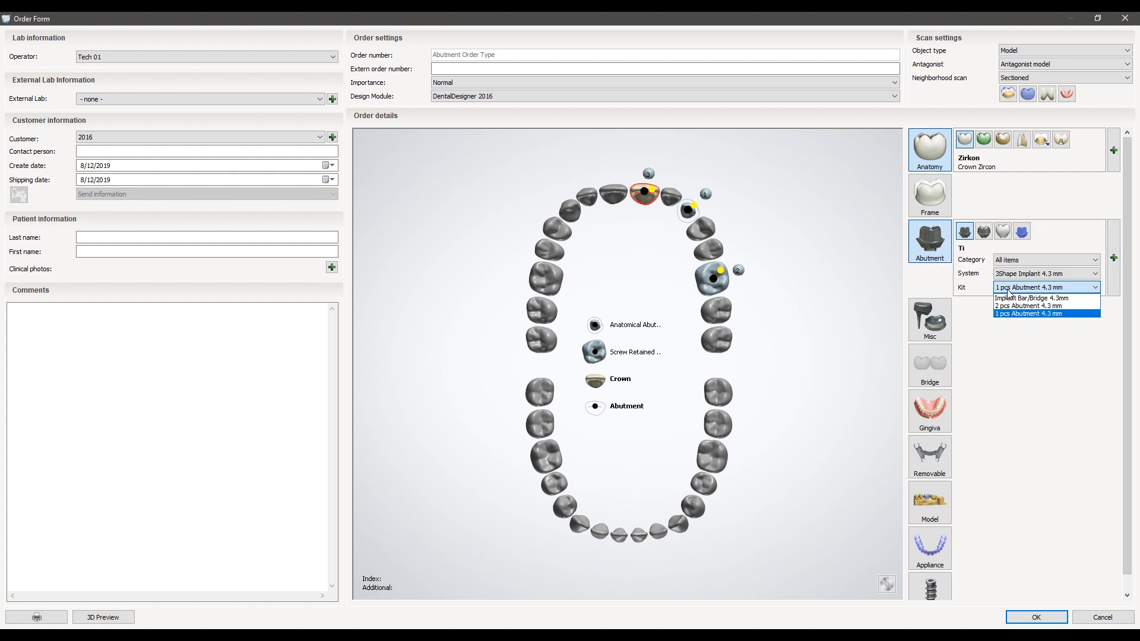
{"action": "left_click", "coordinate": [1043, 294]}
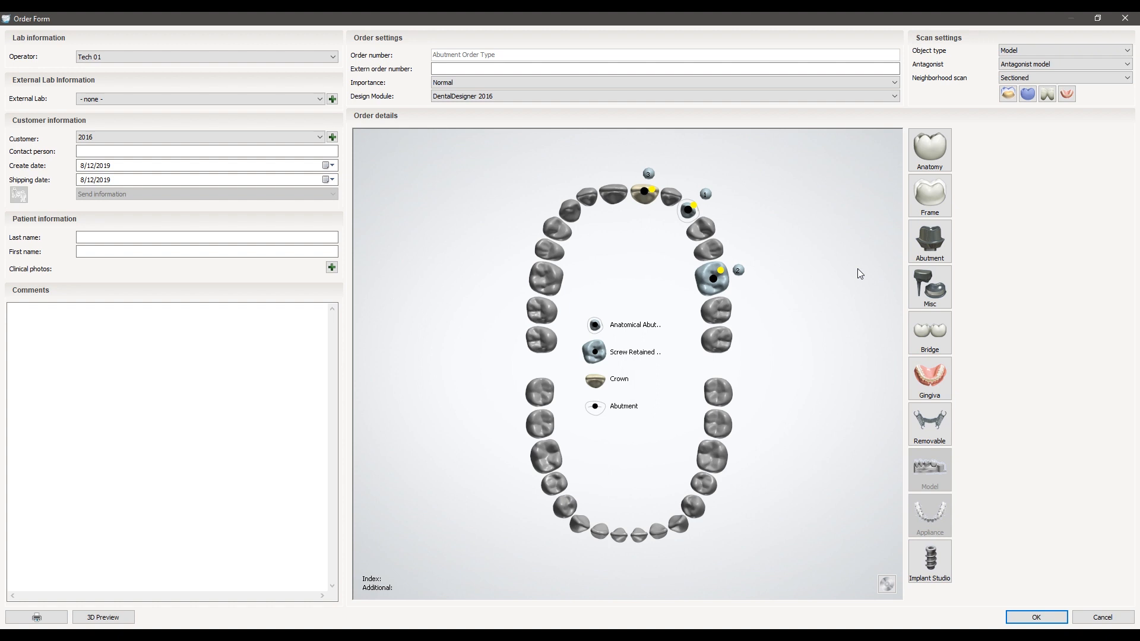
{"action": "left_click", "coordinate": [938, 245]}
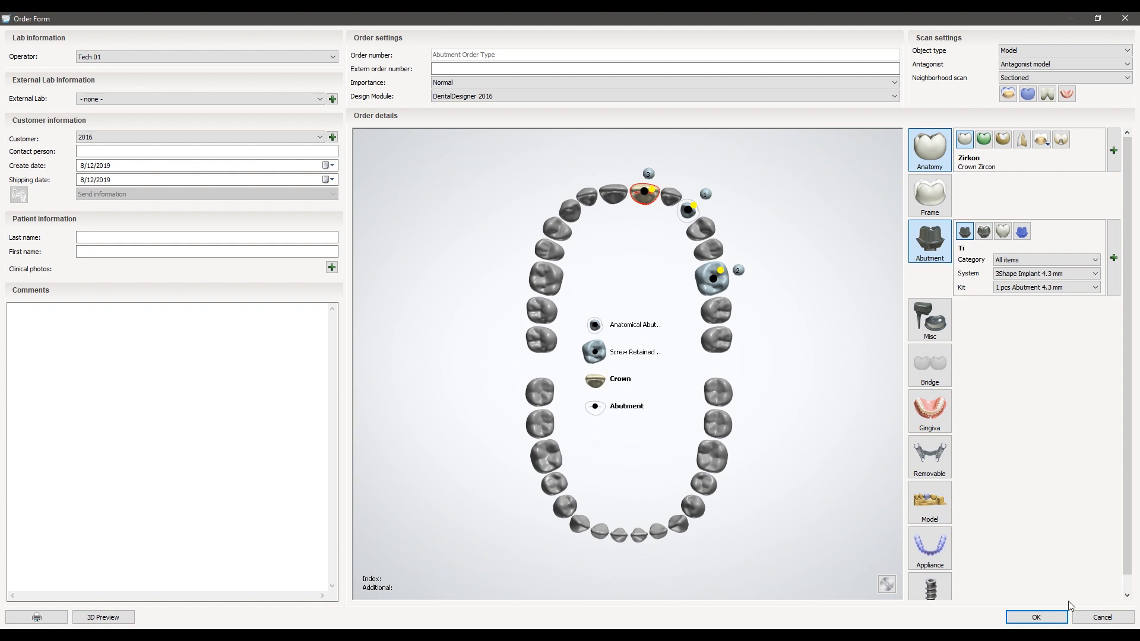
{"action": "left_click", "coordinate": [1057, 616]}
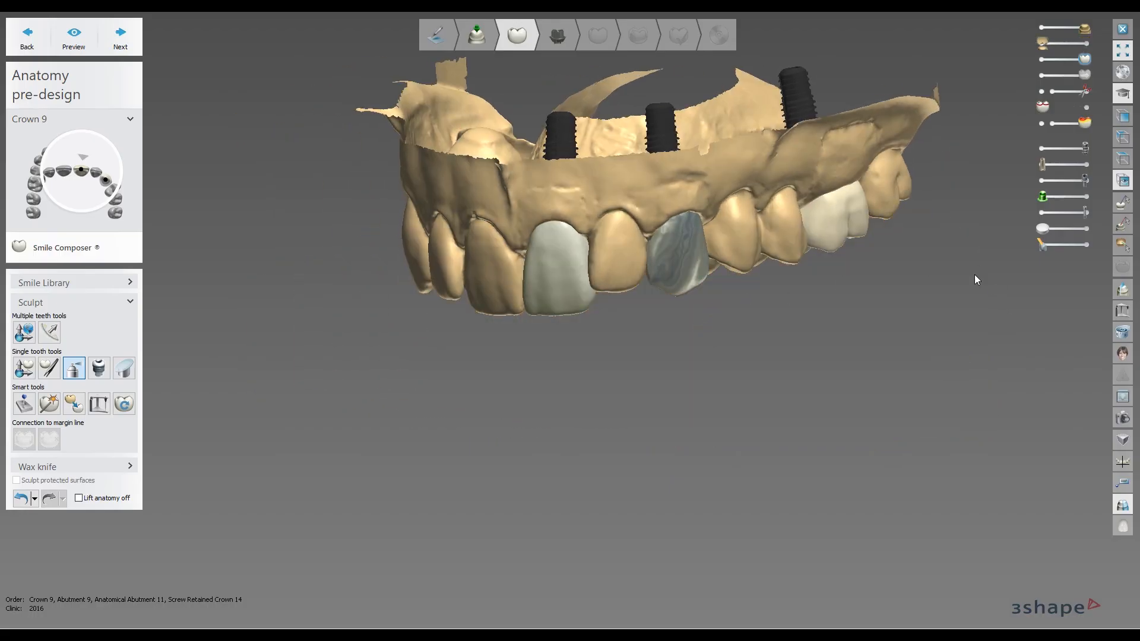
Examine the anatomy pre-design of the three restorations from the occlusal, incisal and facial sides, including against the antagonist
{"action": "scroll", "coordinate": [783, 288], "scroll_direction": "up", "scroll_amount": 4}
{"action": "right_click_drag", "start_coordinate": [782, 287], "coordinate": [702, 251]}
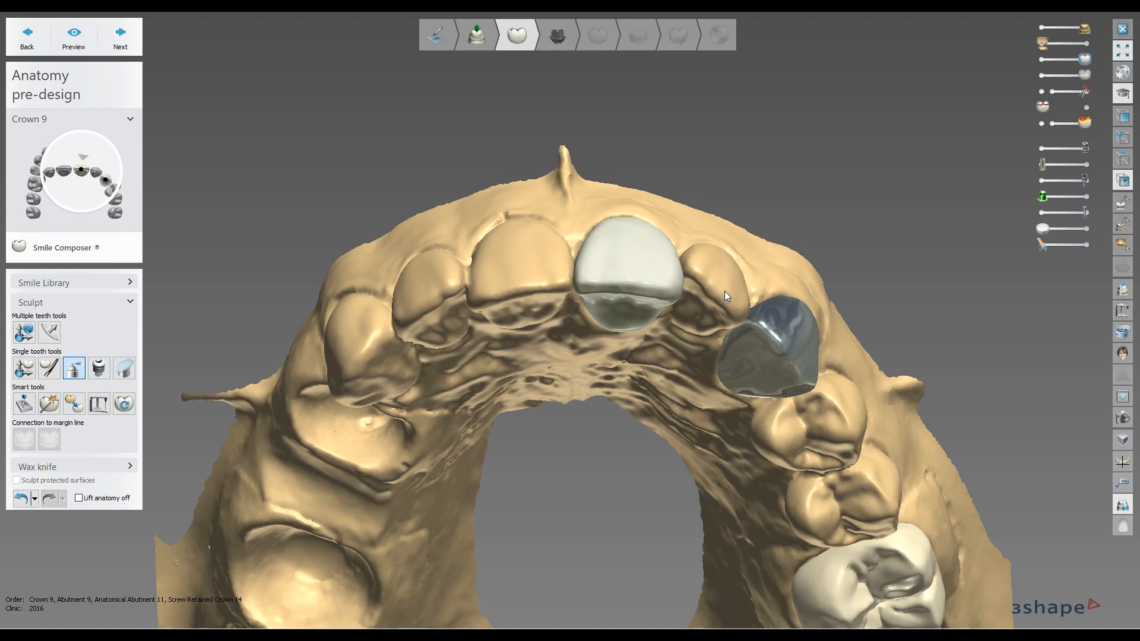
{"action": "right_click_drag", "start_coordinate": [724, 291], "coordinate": [794, 262]}
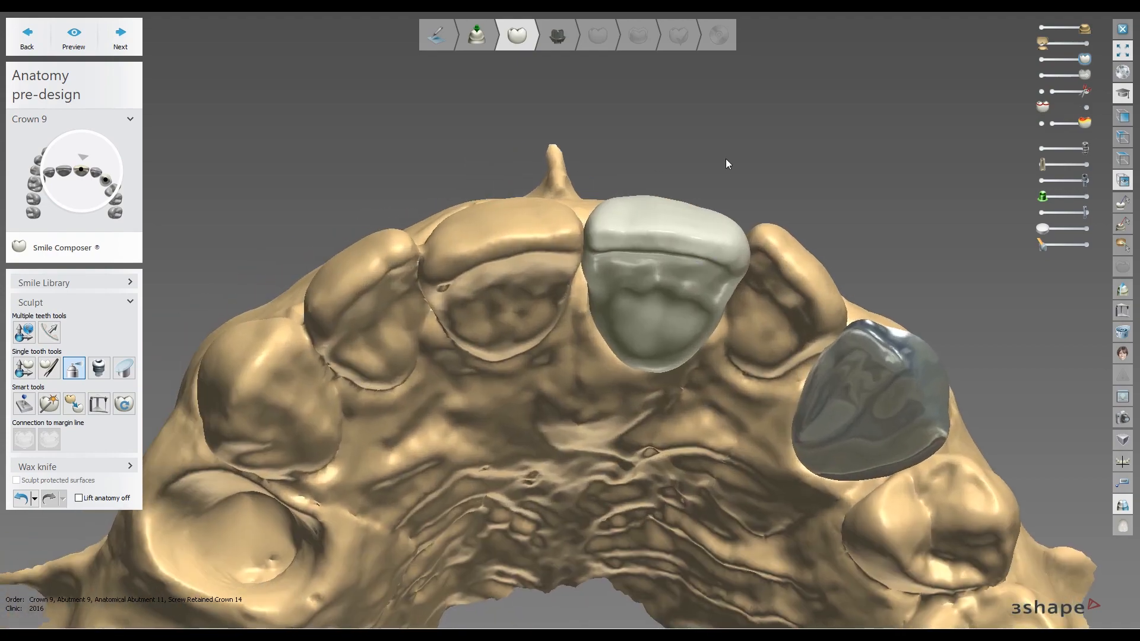
{"action": "right_click_drag", "start_coordinate": [725, 164], "coordinate": [715, 274]}
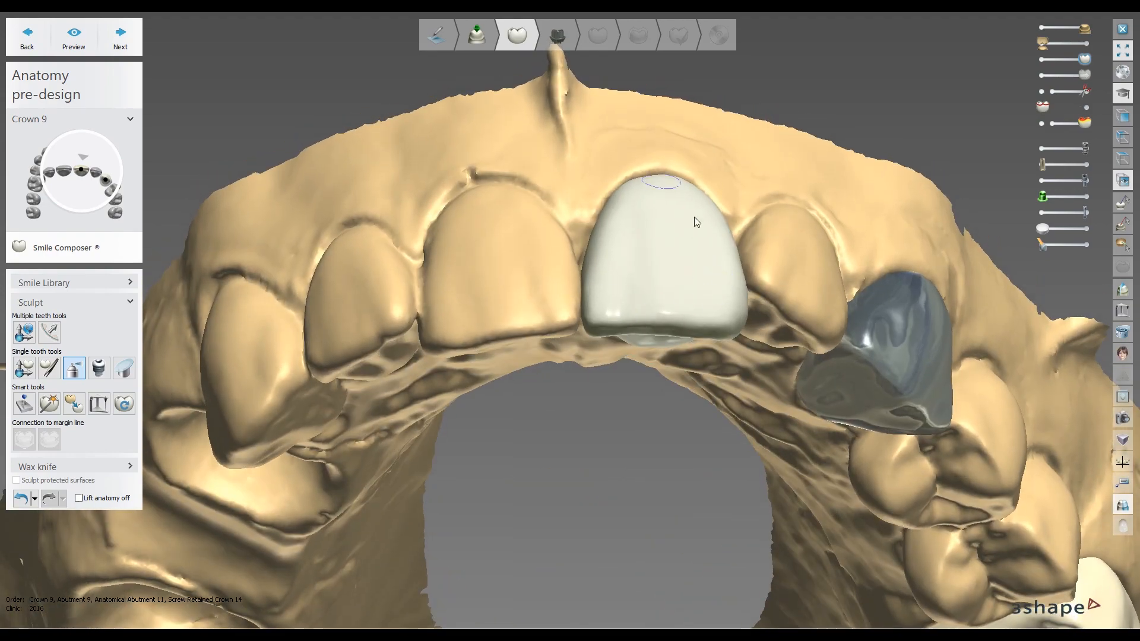
{"action": "right_click_drag", "start_coordinate": [696, 221], "coordinate": [690, 201]}
{"action": "right_click_drag", "start_coordinate": [714, 311], "coordinate": [683, 193]}
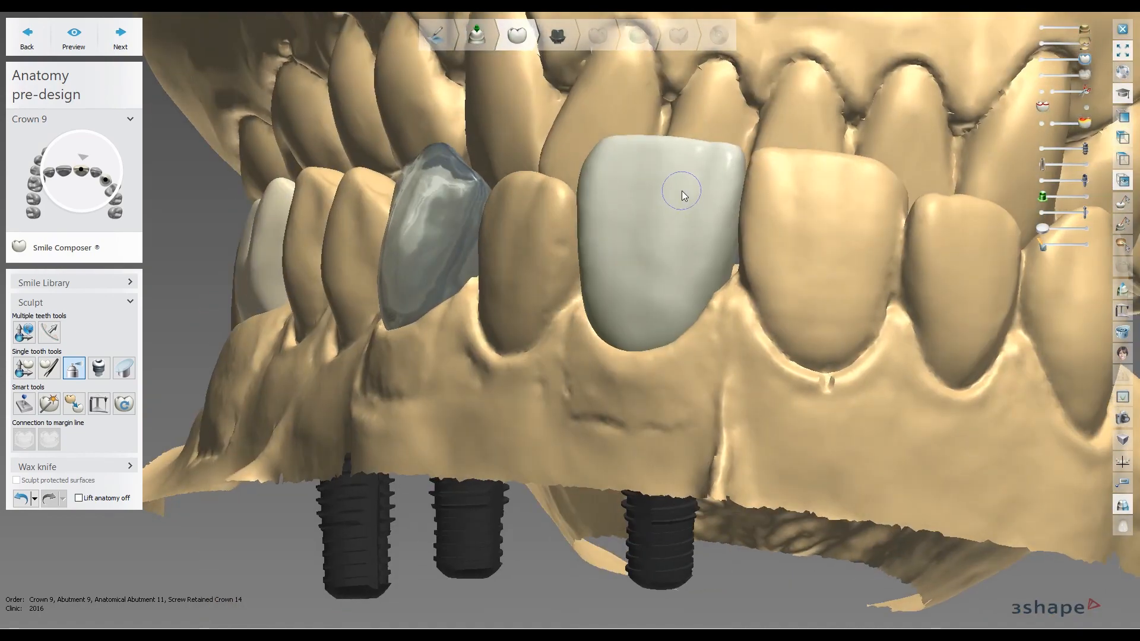
{"action": "right_click_drag", "start_coordinate": [683, 196], "coordinate": [746, 195]}
Cut a 2D cross section through crown 9 along its implant axis, inspect the profile, and close the section
{"action": "left_click", "coordinate": [1124, 291]}
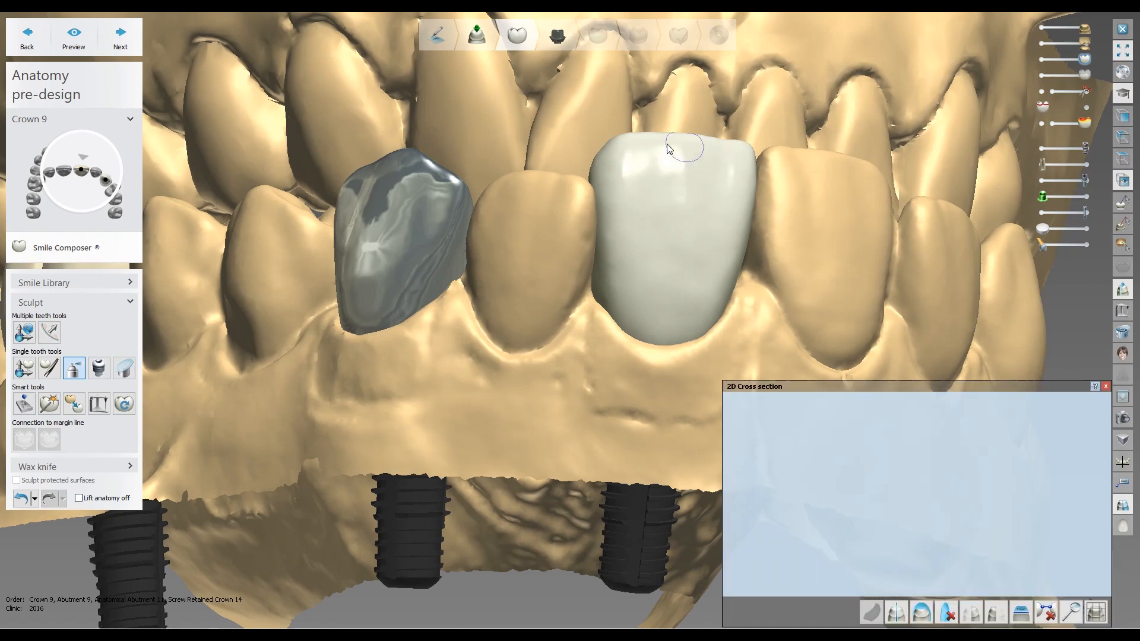
{"action": "right_click_drag", "start_coordinate": [670, 148], "coordinate": [678, 119]}
{"action": "left_click_drag", "start_coordinate": [678, 119], "coordinate": [630, 505]}
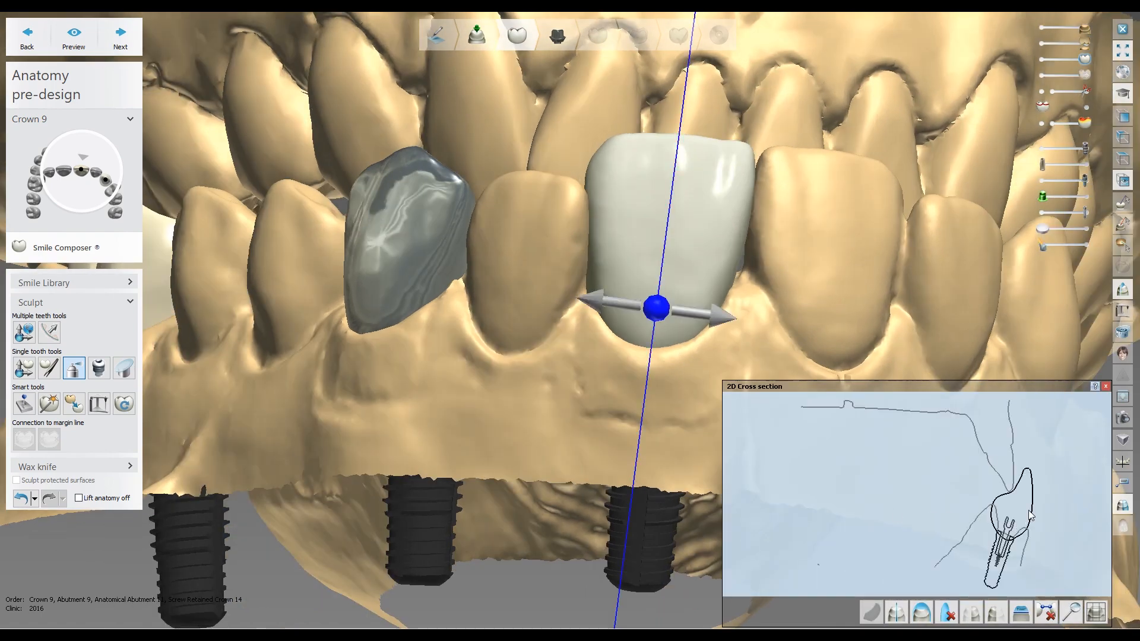
{"action": "scroll", "coordinate": [1029, 516], "scroll_direction": "up", "scroll_amount": 2}
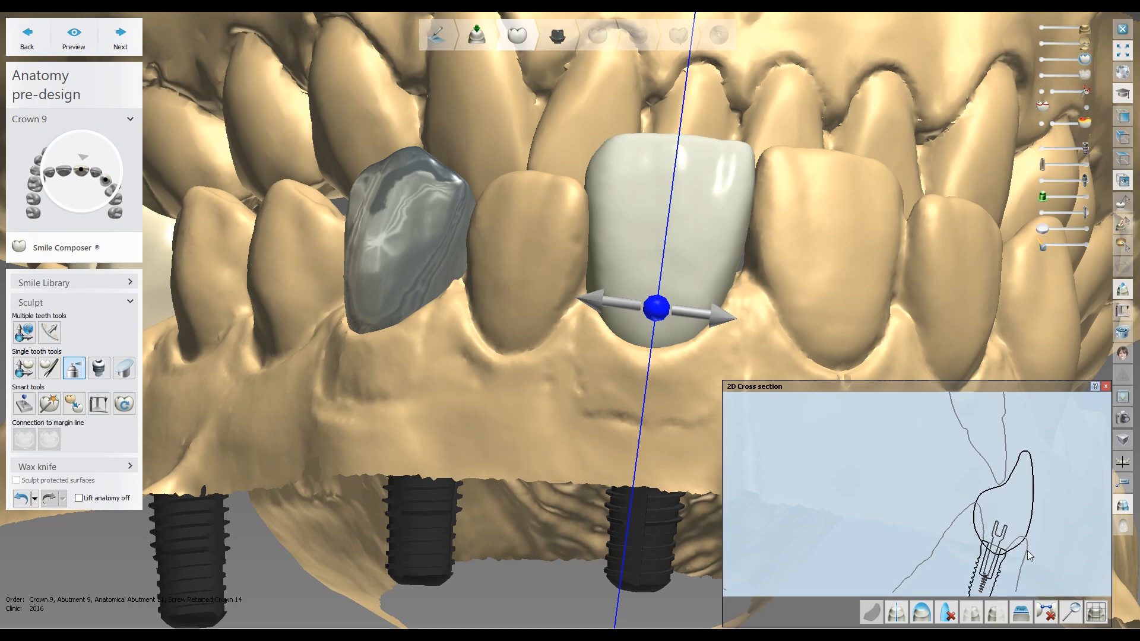
{"action": "left_click", "coordinate": [1106, 387]}
Advance from the anatomy pre-design to the Abutments/Post and Cores stage and view abutment 9 from the occlusal side
{"action": "right_click_drag", "start_coordinate": [822, 216], "coordinate": [680, 256]}
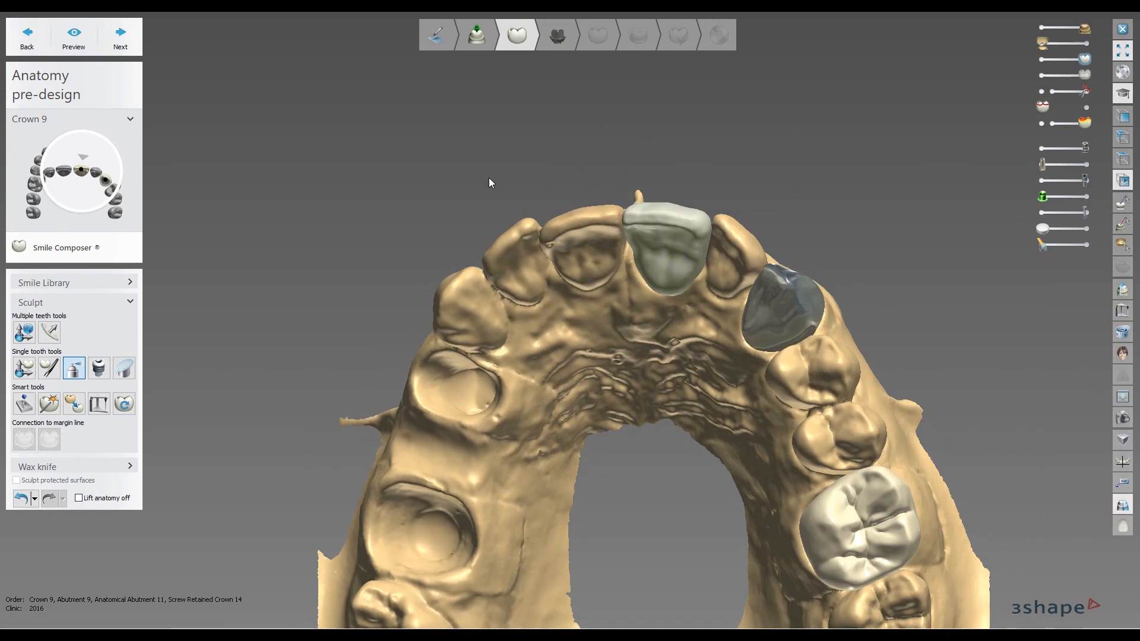
{"action": "left_click", "coordinate": [120, 36]}
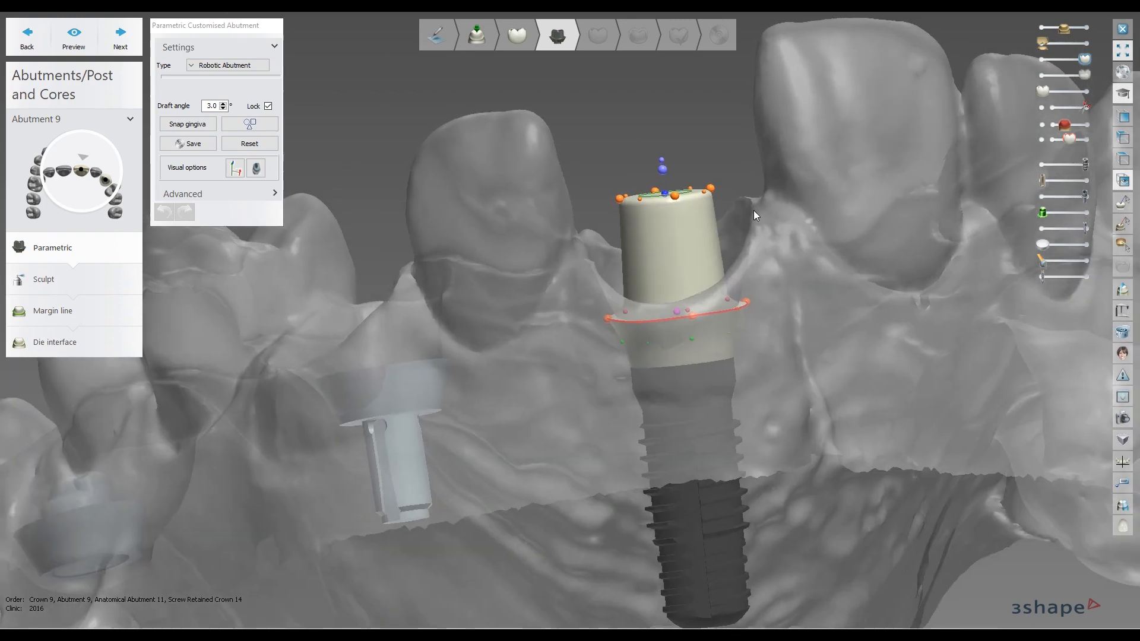
{"action": "right_click_drag", "start_coordinate": [754, 210], "coordinate": [763, 316]}
{"action": "middle_click_drag", "start_coordinate": [762, 316], "coordinate": [764, 386]}
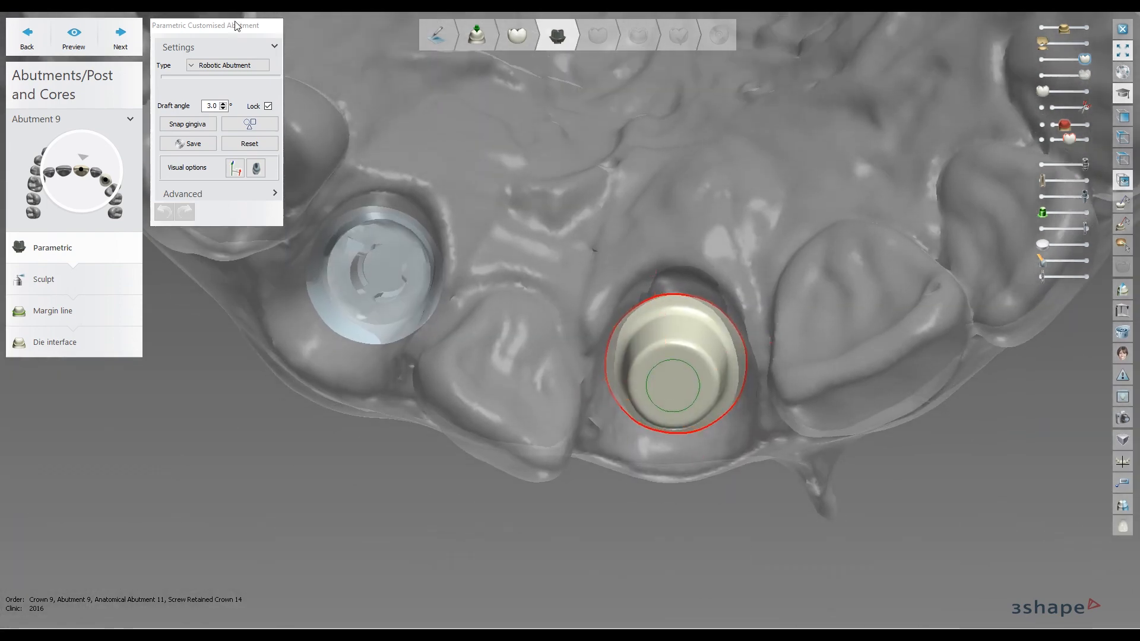
Move the Parametric Customised Abutment settings below the workflow steps and choose Robotic Abutment as the type
{"action": "left_click_drag", "start_coordinate": [236, 25], "coordinate": [87, 367]}
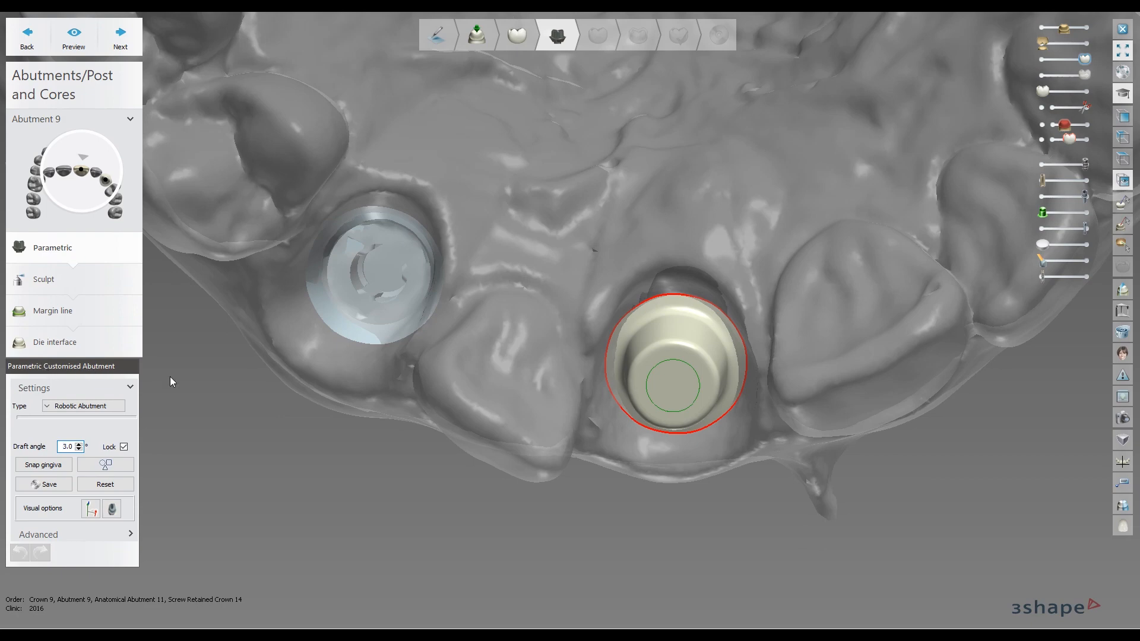
{"action": "left_click", "coordinate": [88, 406]}
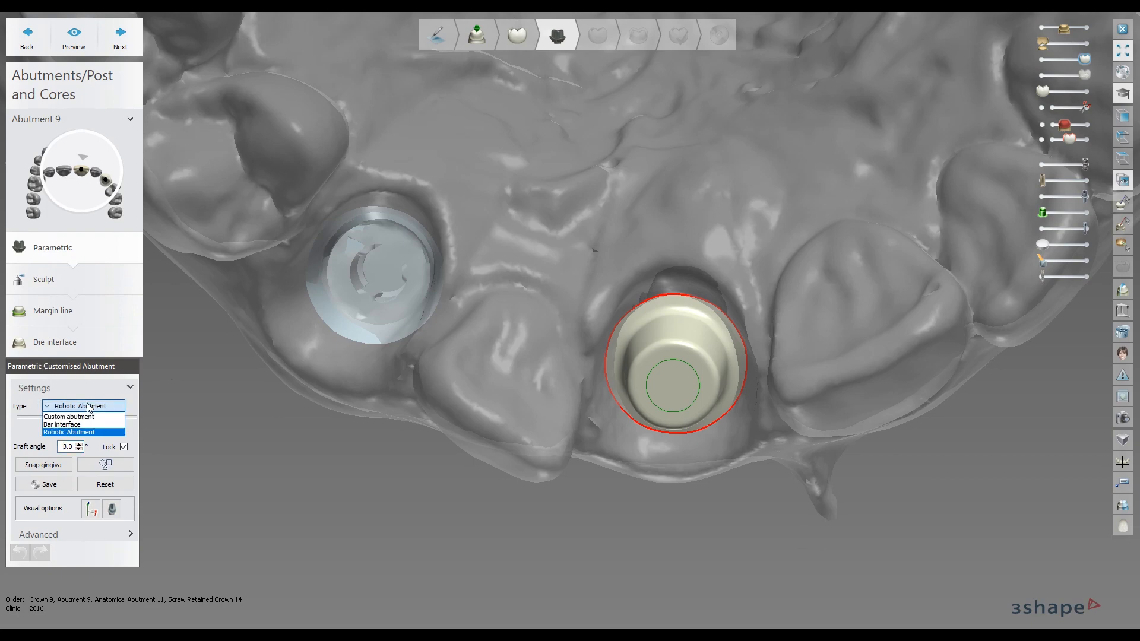
{"action": "left_click", "coordinate": [74, 433]}
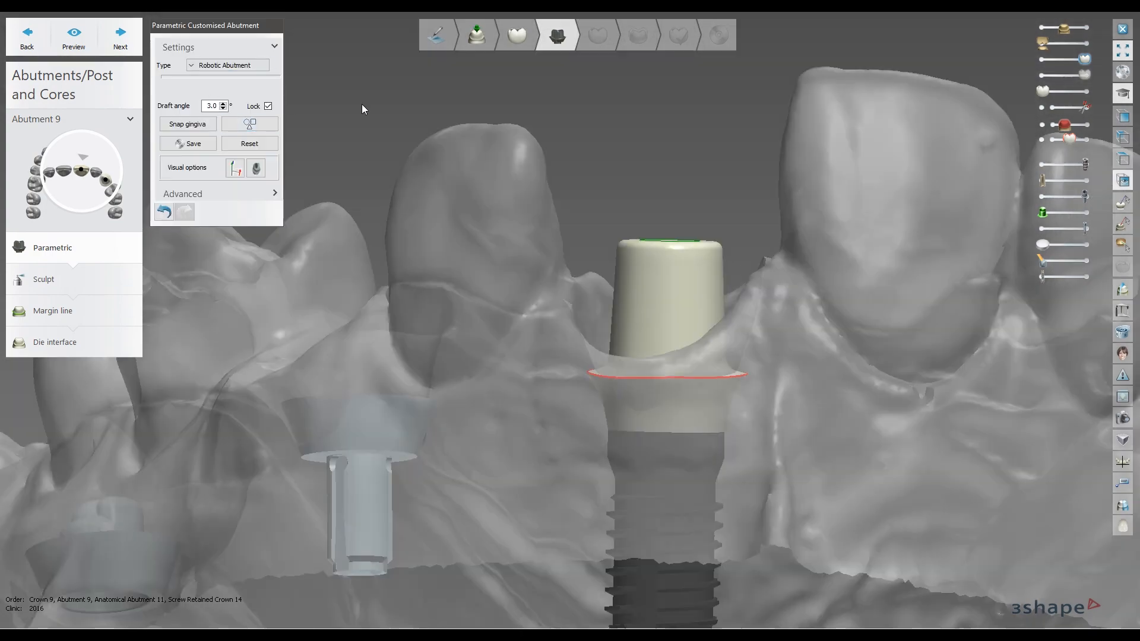
Try rotating abutment 9 about its axis with the outer pink control points, and revert the rotation
{"action": "right_click_drag", "start_coordinate": [821, 248], "coordinate": [761, 360]}
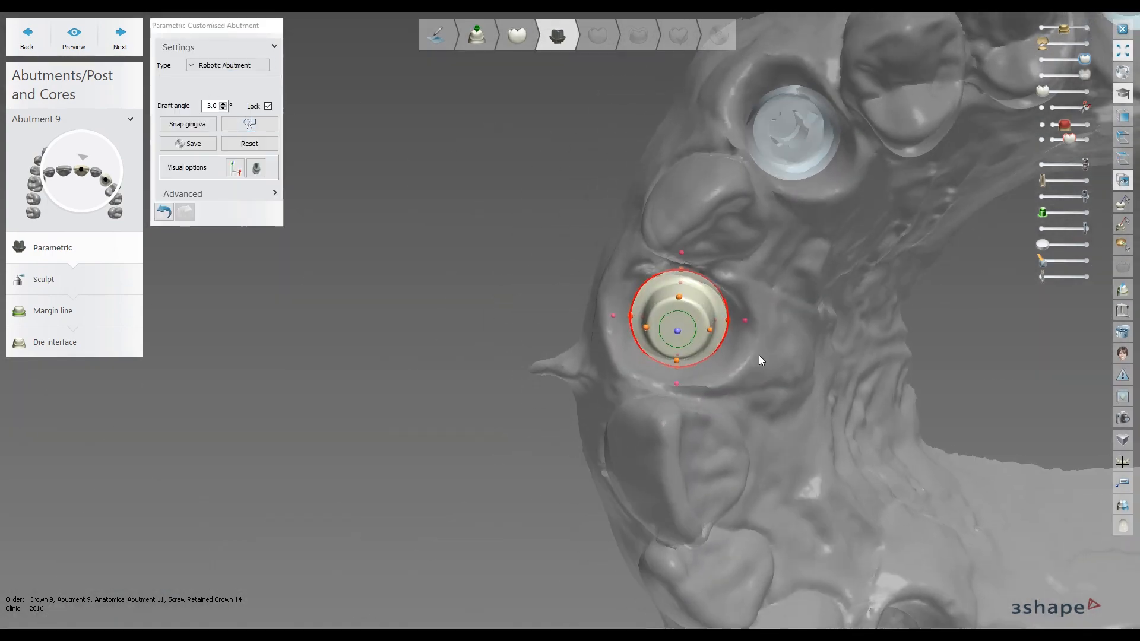
{"action": "scroll", "coordinate": [759, 356], "scroll_direction": "up", "scroll_amount": 6}
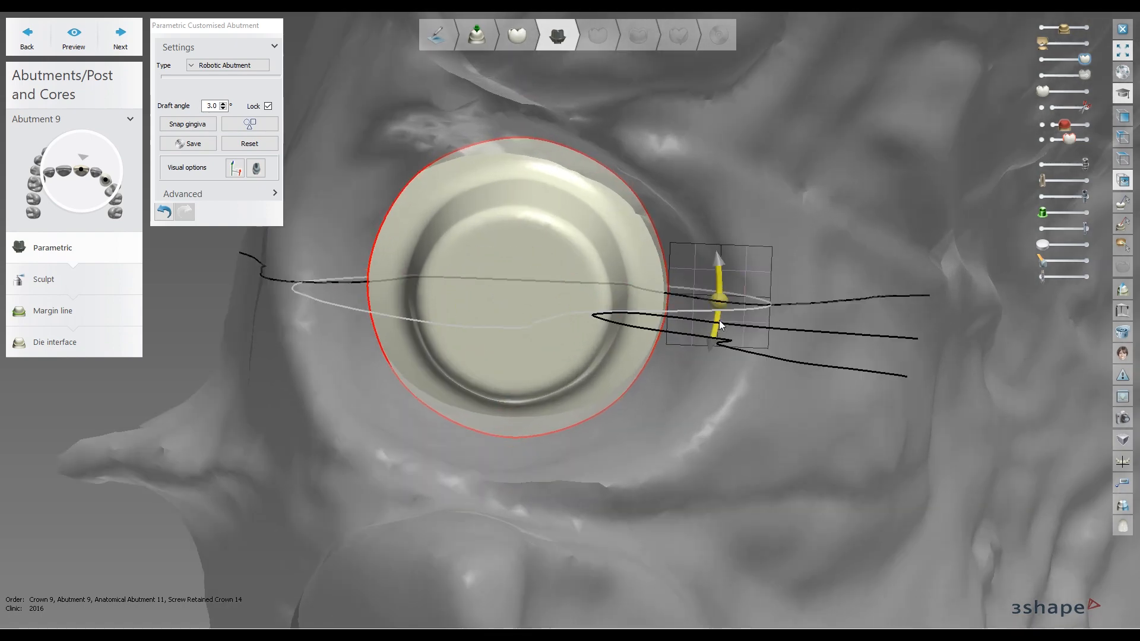
{"action": "left_click_drag", "start_coordinate": [719, 322], "coordinate": [720, 334]}
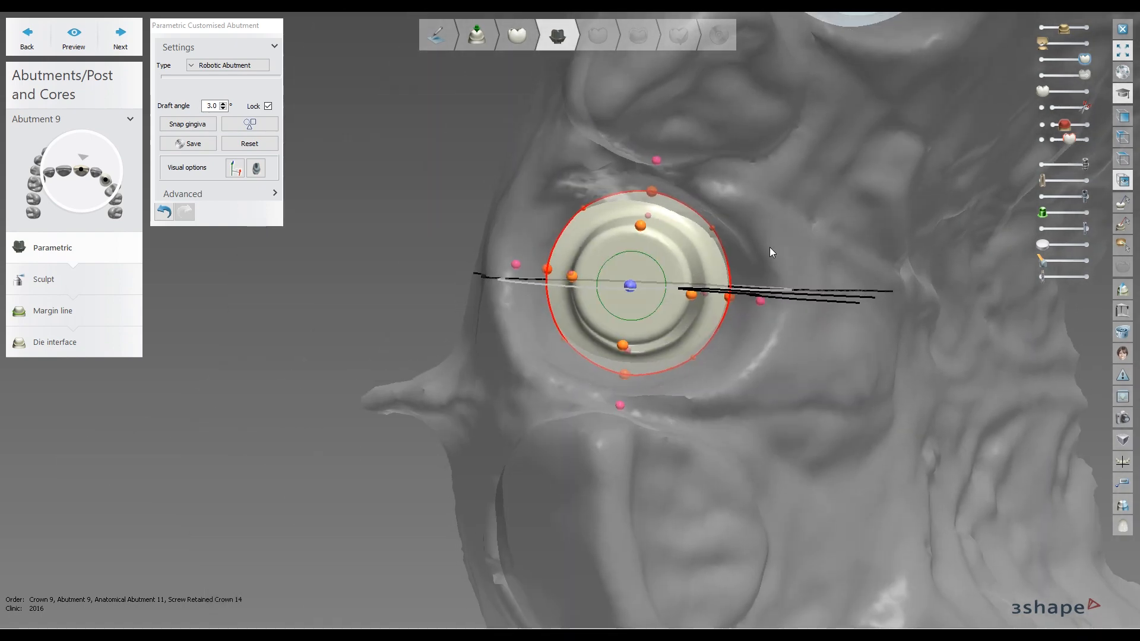
{"action": "scroll", "coordinate": [769, 250], "scroll_direction": "up", "scroll_amount": 4}
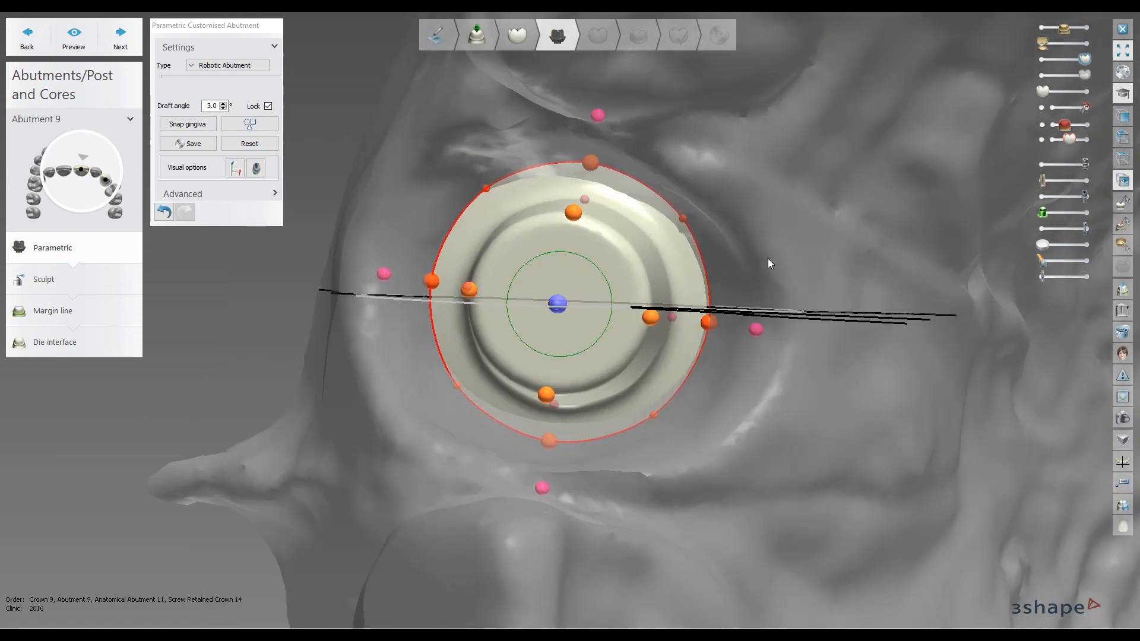
{"action": "left_click_drag", "start_coordinate": [751, 328], "coordinate": [332, 386]}
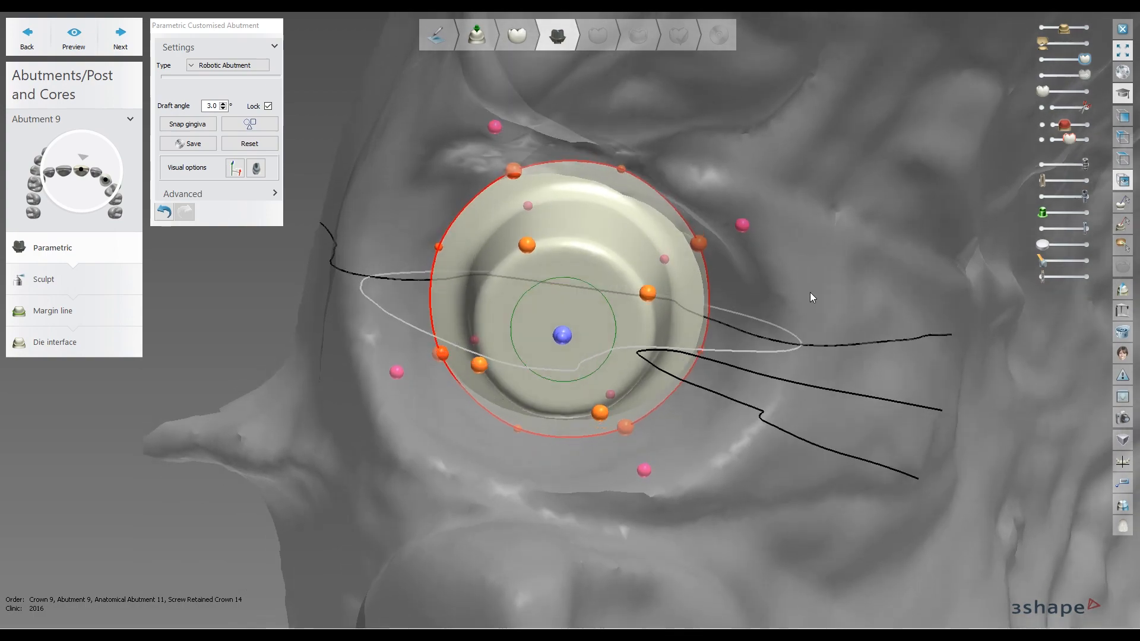
{"action": "left_click", "coordinate": [249, 143]}
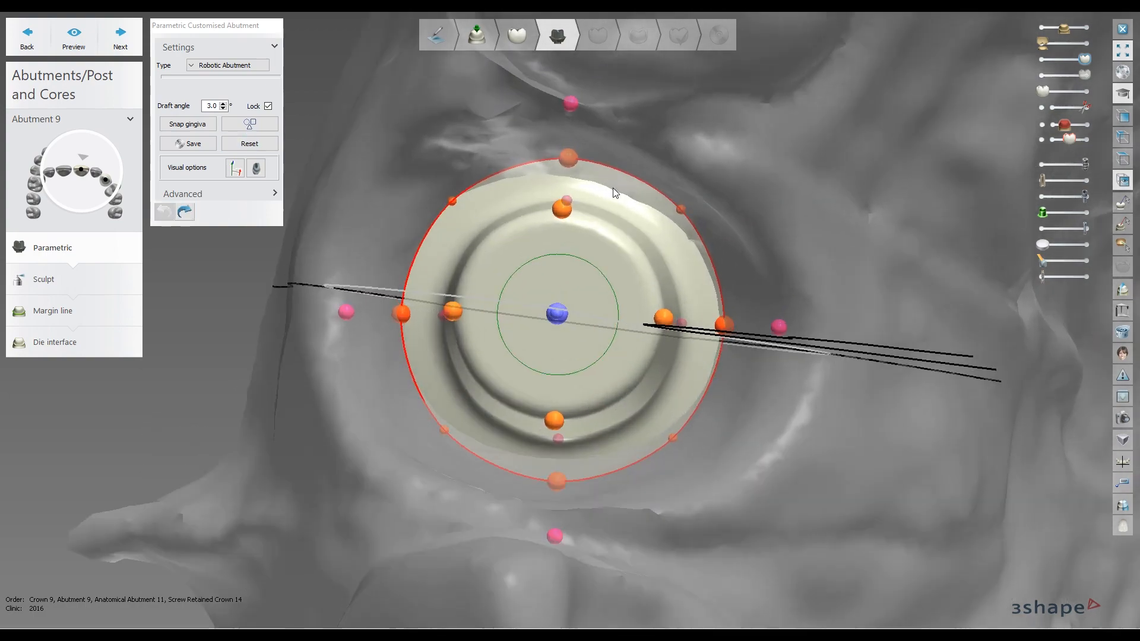
Rotate abutment 9 slightly about its axis so its control points line up with the mesial, distal, facial and lingual directions
{"action": "scroll", "coordinate": [613, 188], "scroll_direction": "down", "scroll_amount": 4}
{"action": "right_click_drag", "start_coordinate": [613, 188], "coordinate": [650, 129]}
{"action": "scroll", "coordinate": [700, 197], "scroll_direction": "up", "scroll_amount": 5}
{"action": "right_click_drag", "start_coordinate": [626, 168], "coordinate": [746, 172]}
{"action": "scroll", "coordinate": [747, 172], "scroll_direction": "down", "scroll_amount": 4}
{"action": "scroll", "coordinate": [747, 174], "scroll_direction": "up", "scroll_amount": 2}
{"action": "left_click_drag", "start_coordinate": [756, 197], "coordinate": [760, 212]}
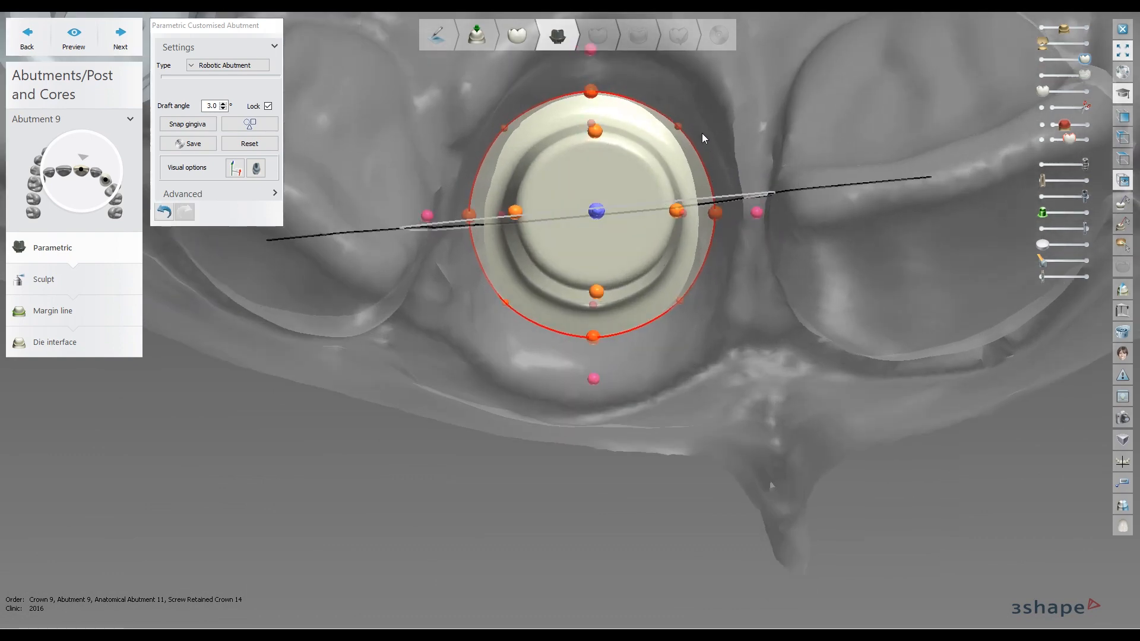
Try pulling the mesiolingual margin point of abutment 9 outward, and undo the change
{"action": "scroll", "coordinate": [702, 133], "scroll_direction": "up", "scroll_amount": 3}
{"action": "right_click_drag", "start_coordinate": [701, 133], "coordinate": [679, 128]}
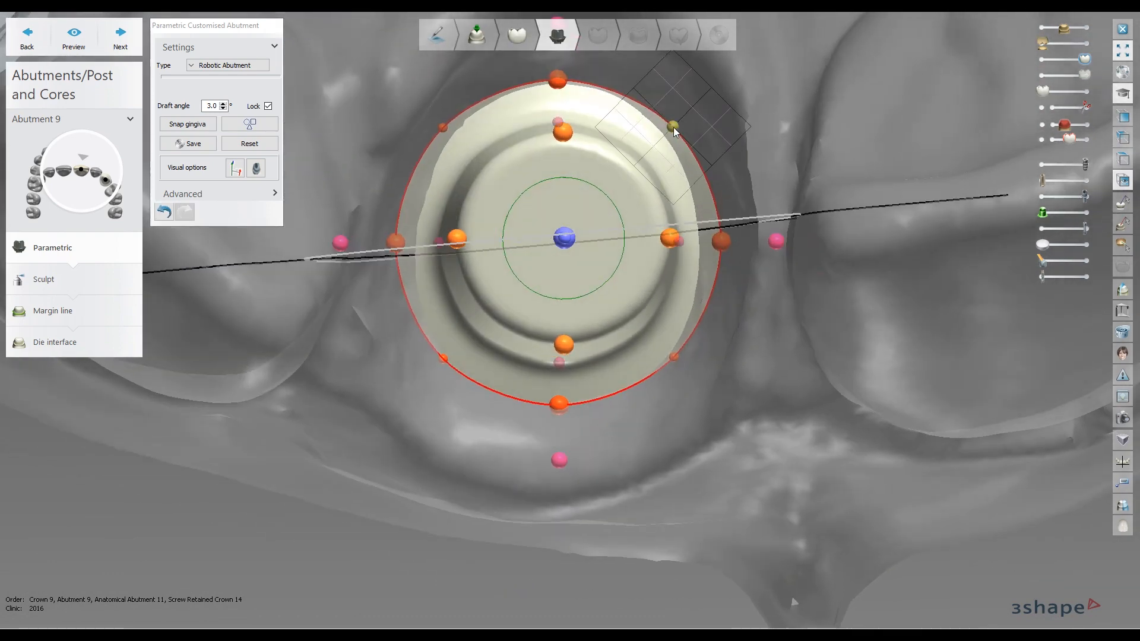
{"action": "left_click_drag", "start_coordinate": [673, 127], "coordinate": [699, 93]}
{"action": "key", "text": "ctrl+z"}
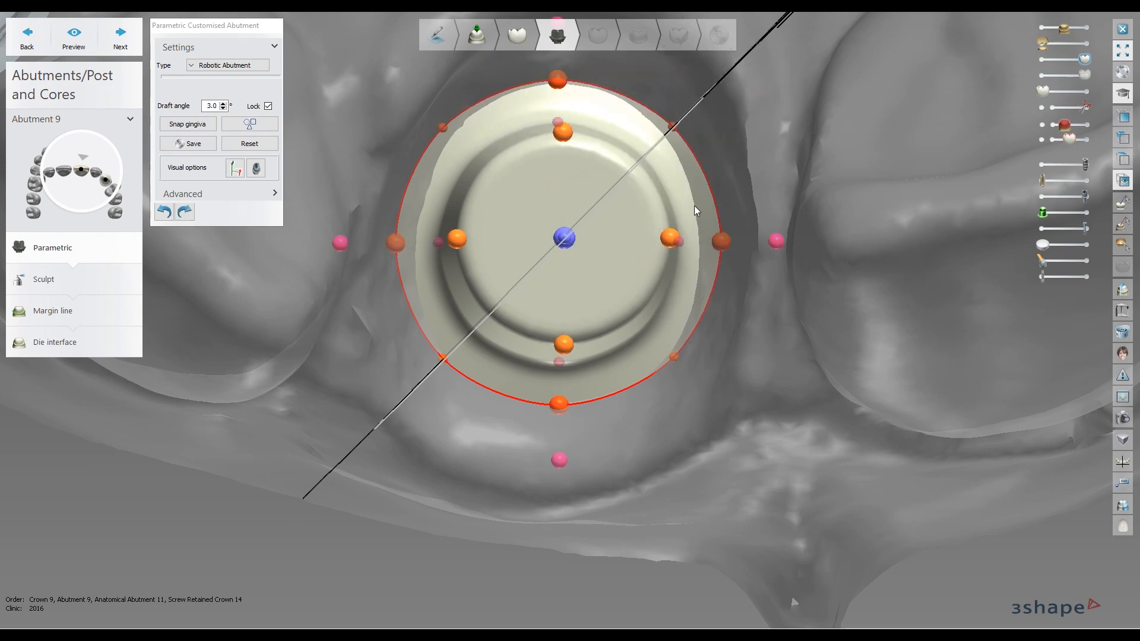
Try reshaping the margin of abutment 9 from its mesial point and its mesiolingual point, undoing each change
{"action": "left_click_drag", "start_coordinate": [721, 242], "coordinate": [741, 172]}
{"action": "key", "text": "ctrl+z"}
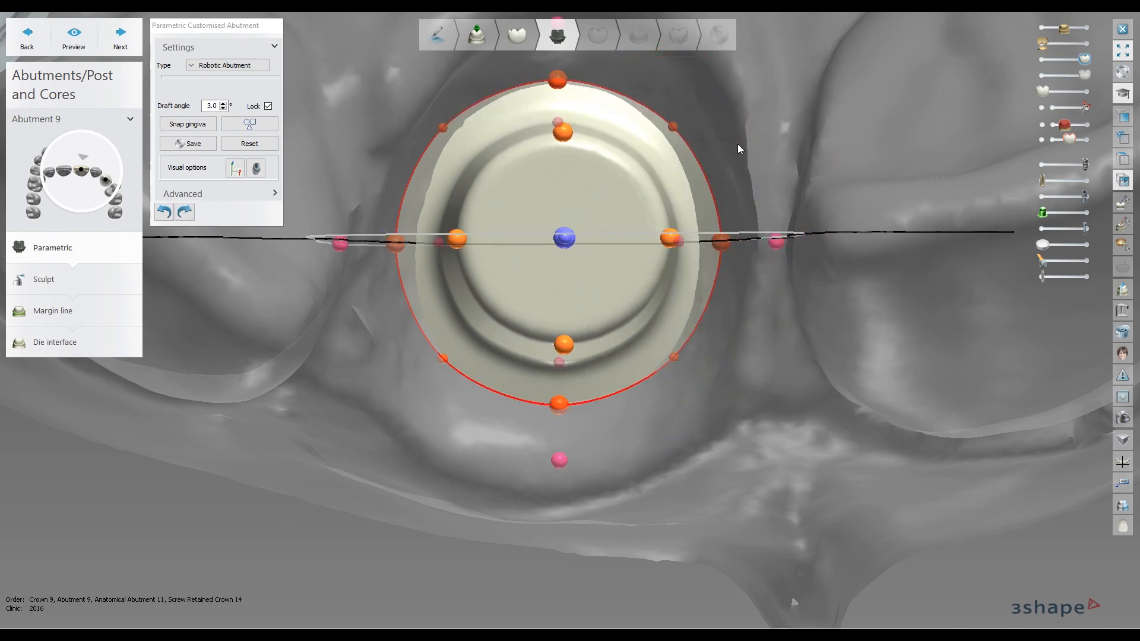
{"action": "left_click_drag", "start_coordinate": [673, 127], "coordinate": [648, 74]}
{"action": "key", "text": "ctrl+z"}
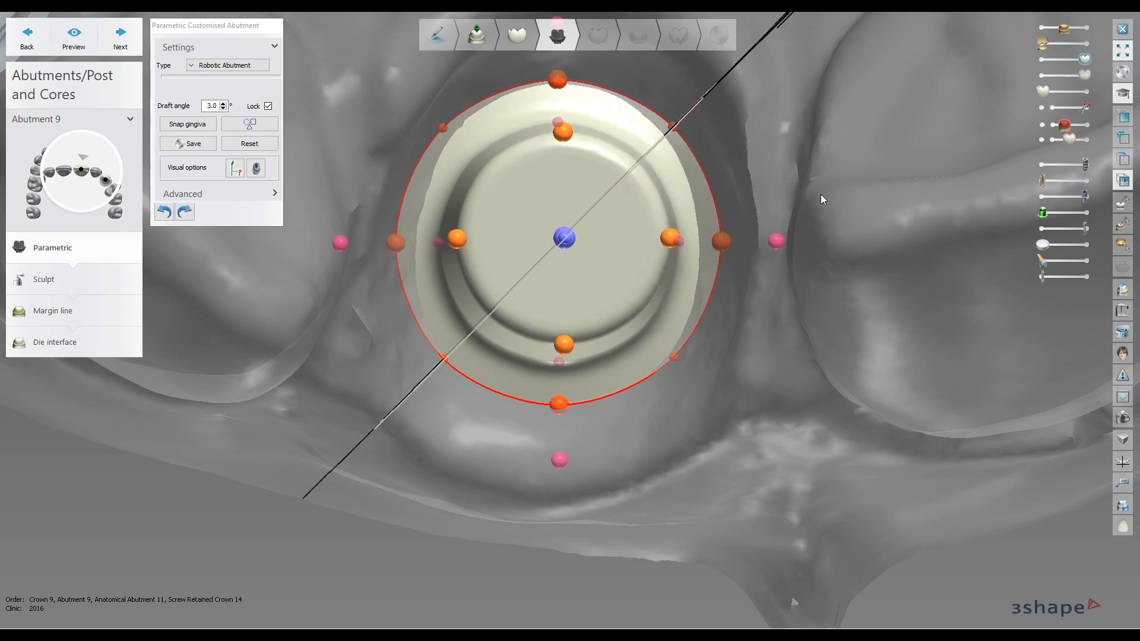
{"action": "scroll", "coordinate": [723, 305], "scroll_direction": "down", "scroll_amount": 4}
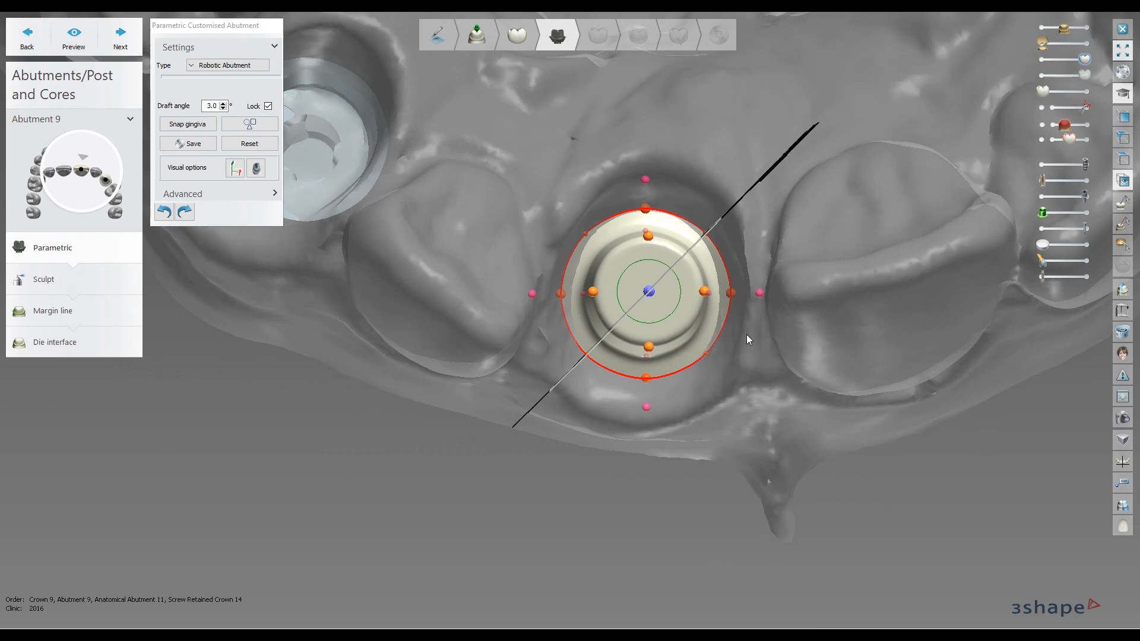
Try enlarging abutment 9 evenly by pulling its mesial margin point outward, and nudge the margin vertically from the same point
{"action": "left_click_drag", "start_coordinate": [760, 293], "coordinate": [760, 300]}
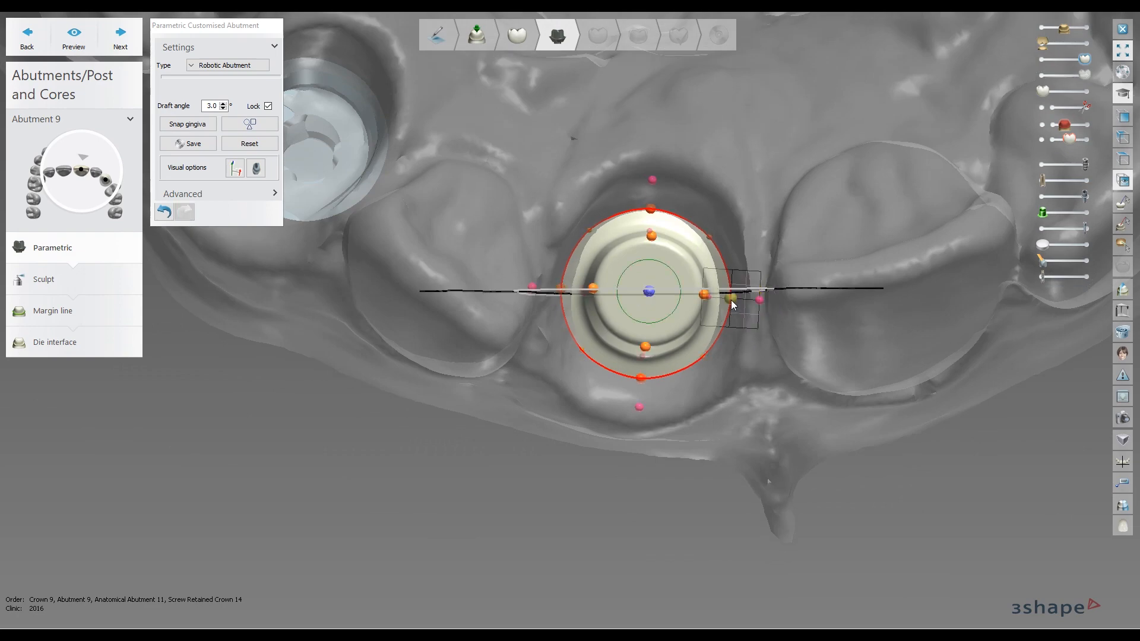
{"action": "left_click_drag", "start_coordinate": [732, 305], "coordinate": [809, 301]}
{"action": "left_click_drag", "start_coordinate": [681, 297], "coordinate": [746, 293]}
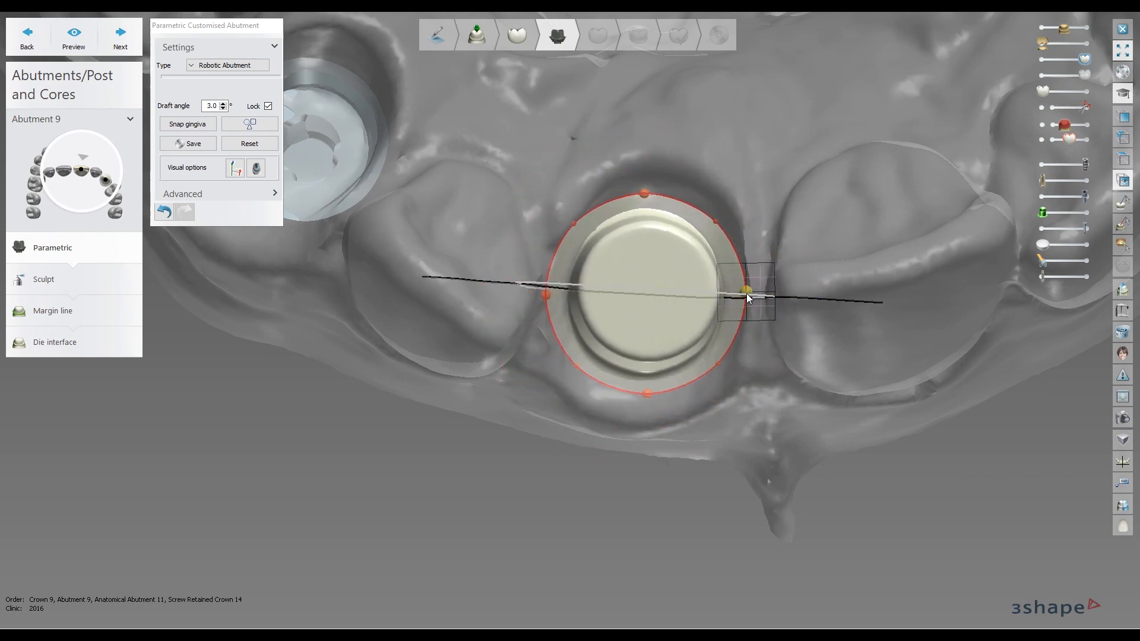
{"action": "right_click_drag", "start_coordinate": [749, 297], "coordinate": [753, 247]}
{"action": "scroll", "coordinate": [753, 247], "scroll_direction": "up", "scroll_amount": 2}
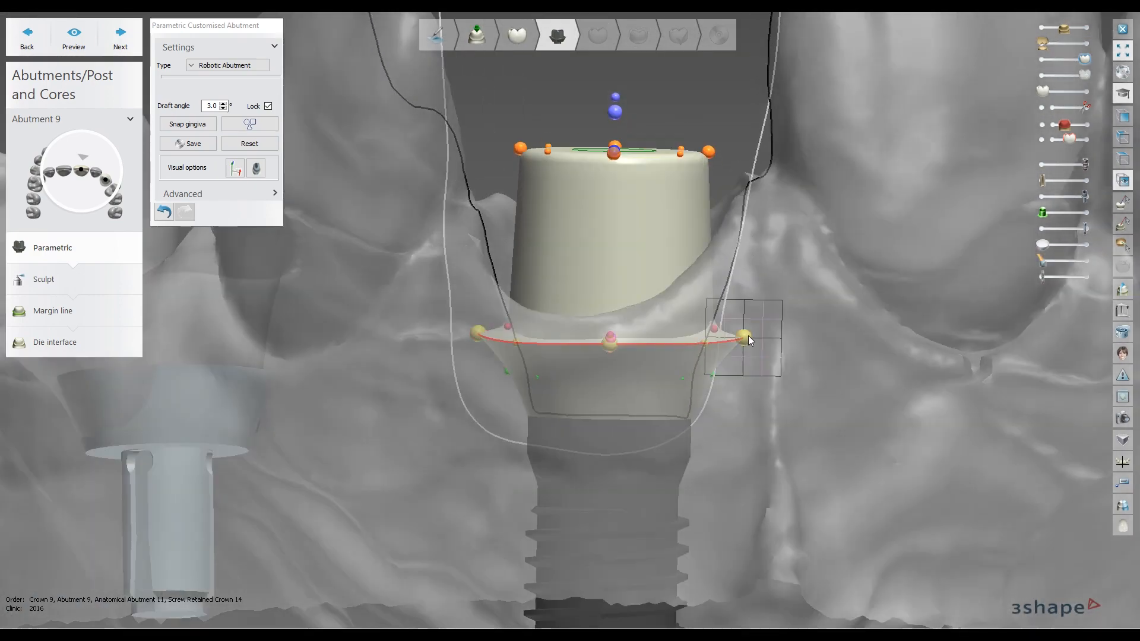
{"action": "mouse_move", "coordinate": [745, 337]}
{"action": "left_mouse_down"}
{"action": "mouse_move", "coordinate": [739, 190]}
{"action": "mouse_move", "coordinate": [729, 363]}
{"action": "mouse_move", "coordinate": [728, 255]}
{"action": "mouse_move", "coordinate": [721, 312]}
{"action": "mouse_move", "coordinate": [739, 358]}
{"action": "mouse_move", "coordinate": [751, 342]}
{"action": "left_mouse_up"}
{"action": "scroll", "coordinate": [749, 337], "scroll_direction": "down", "scroll_amount": 2}
{"action": "right_click_drag", "start_coordinate": [749, 338], "coordinate": [770, 249]}
{"action": "scroll", "coordinate": [769, 248], "scroll_direction": "up", "scroll_amount": 2}
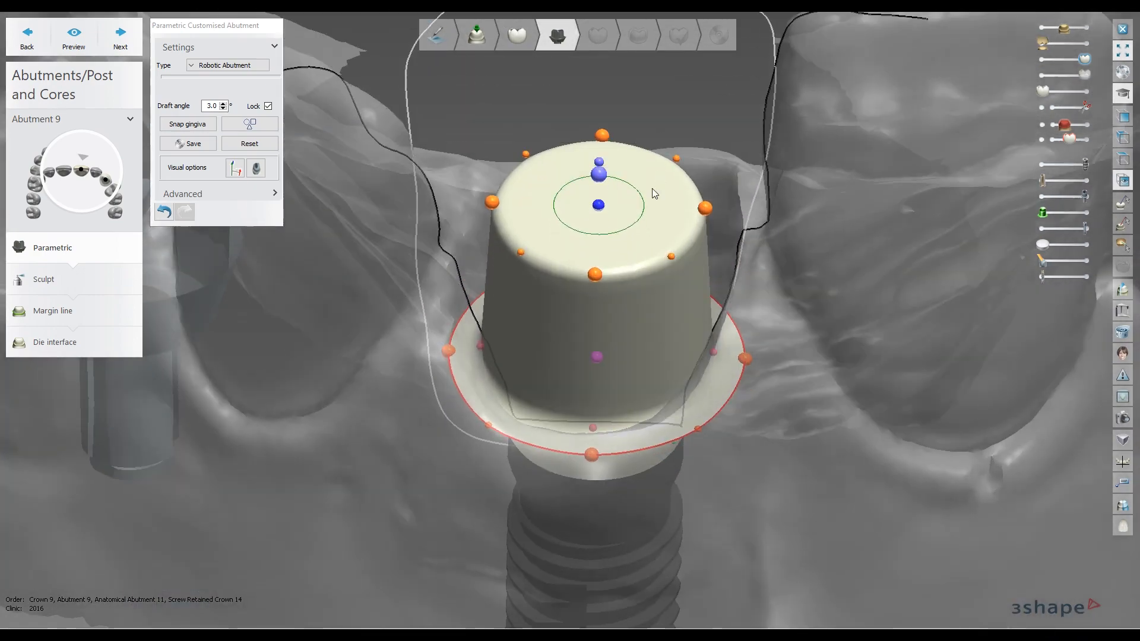
Try narrowing the post of abutment 9 by pulling one of its top control points inward, and undo the change
{"action": "right_click_drag", "start_coordinate": [723, 204], "coordinate": [713, 168]}
{"action": "left_click_drag", "start_coordinate": [713, 170], "coordinate": [679, 160]}
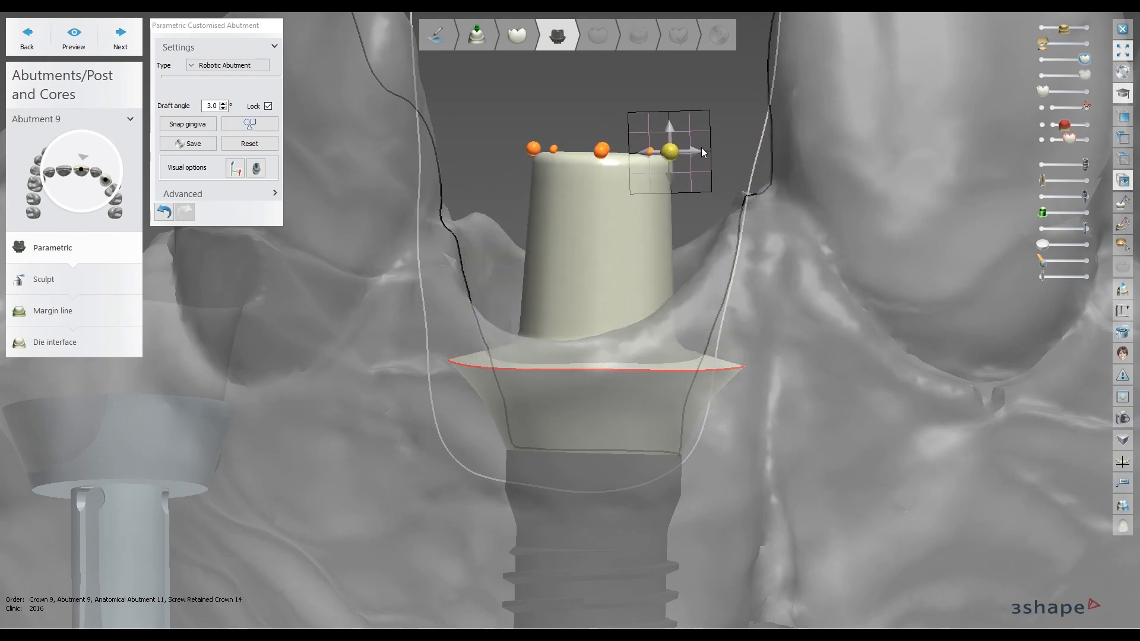
{"action": "right_click_drag", "start_coordinate": [679, 160], "coordinate": [653, 143]}
{"action": "key", "text": "ctrl+z"}
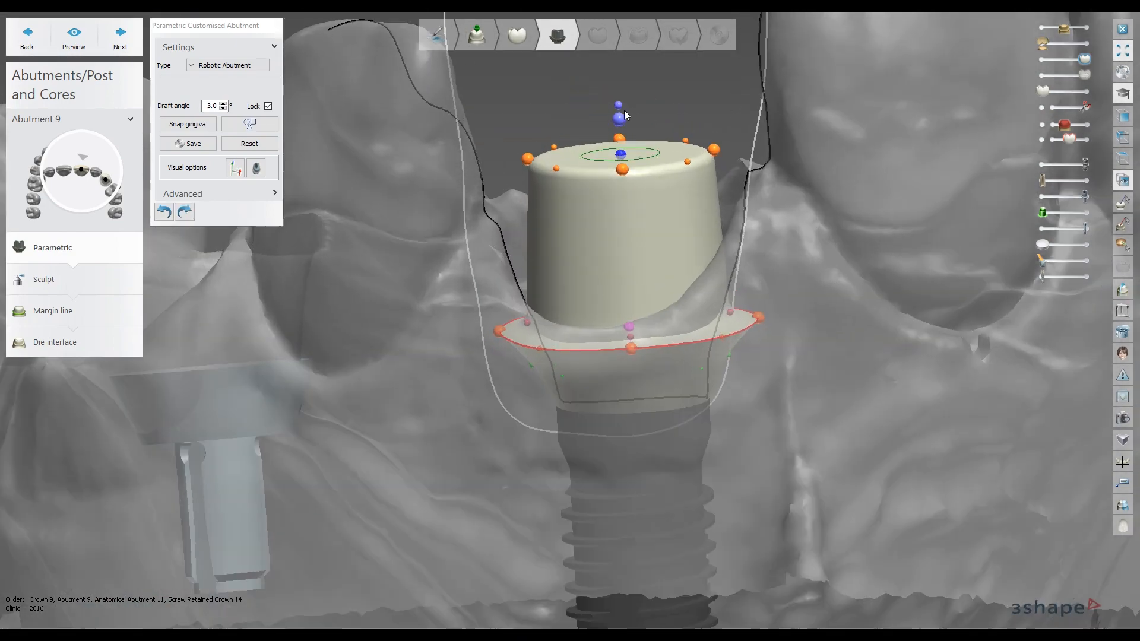
Try tilting the post of abutment 9 with the blue control point above it, and undo the recent changes
{"action": "mouse_move", "coordinate": [620, 126]}
{"action": "left_mouse_down"}
{"action": "mouse_move", "coordinate": [693, 116]}
{"action": "mouse_move", "coordinate": [565, 117]}
{"action": "mouse_move", "coordinate": [641, 119]}
{"action": "mouse_move", "coordinate": [539, 139]}
{"action": "mouse_move", "coordinate": [657, 119]}
{"action": "mouse_move", "coordinate": [615, 120]}
{"action": "left_mouse_up"}
{"action": "right_click_drag", "start_coordinate": [596, 130], "coordinate": [572, 119]}
{"action": "left_click_drag", "start_coordinate": [493, 142], "coordinate": [651, 117]}
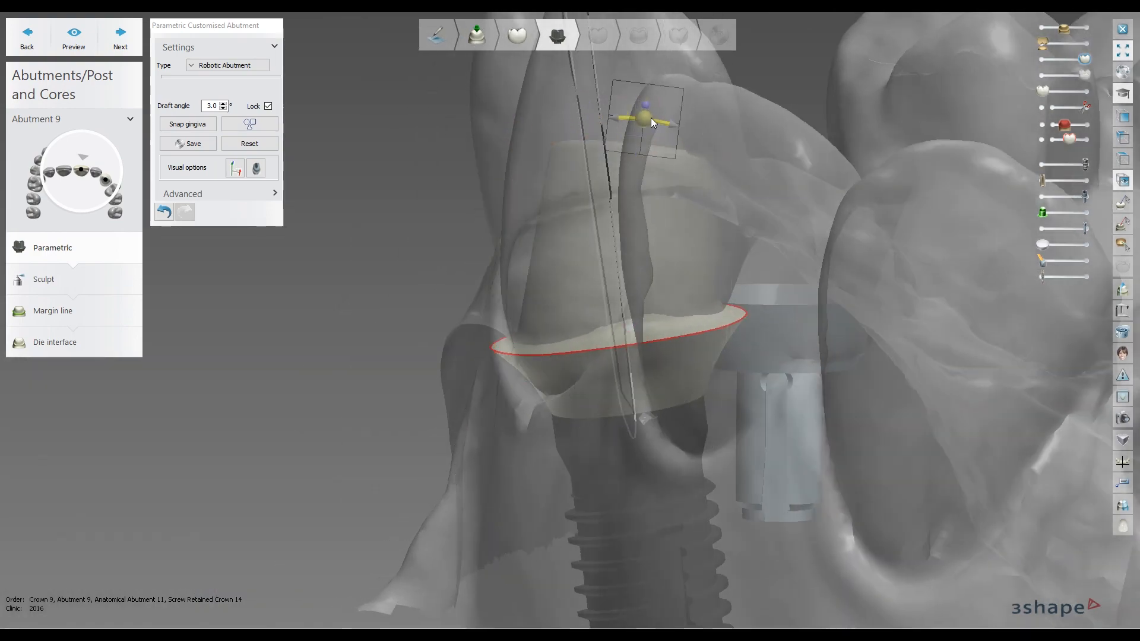
{"action": "mouse_move", "coordinate": [651, 118]}
{"action": "right_mouse_down"}
{"action": "mouse_move", "coordinate": [732, 112]}
{"action": "mouse_move", "coordinate": [661, 131]}
{"action": "right_mouse_up"}
{"action": "key", "text": "ctrl+z"}
{"action": "key", "text": "ctrl+z"}
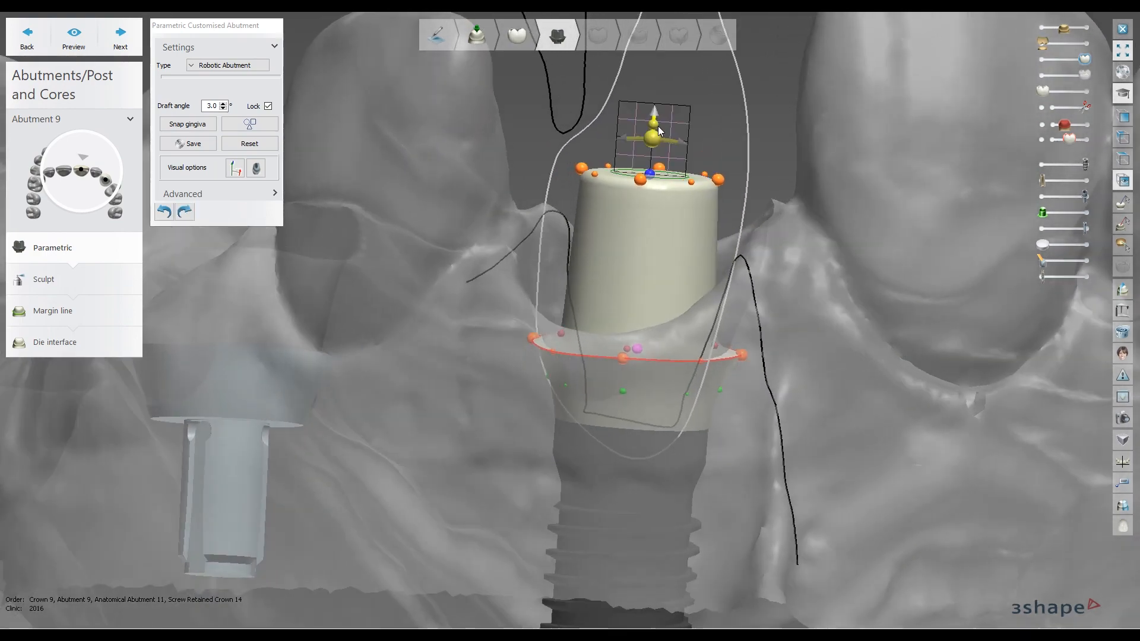
Try lowering and raising the height of abutment 9 with the blue control point, and undo the last height change
{"action": "left_click_drag", "start_coordinate": [656, 131], "coordinate": [657, 160]}
{"action": "middle_click_drag", "start_coordinate": [664, 156], "coordinate": [653, 265]}
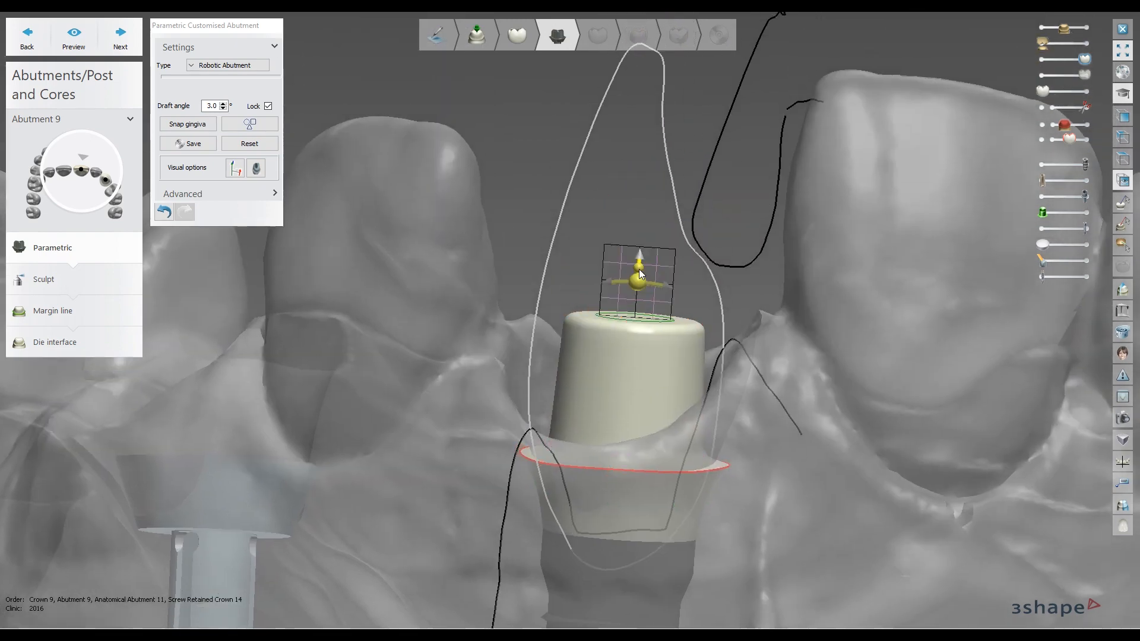
{"action": "left_click_drag", "start_coordinate": [637, 266], "coordinate": [636, 205]}
{"action": "right_click_drag", "start_coordinate": [352, 183], "coordinate": [341, 189]}
{"action": "left_click", "coordinate": [164, 212]}
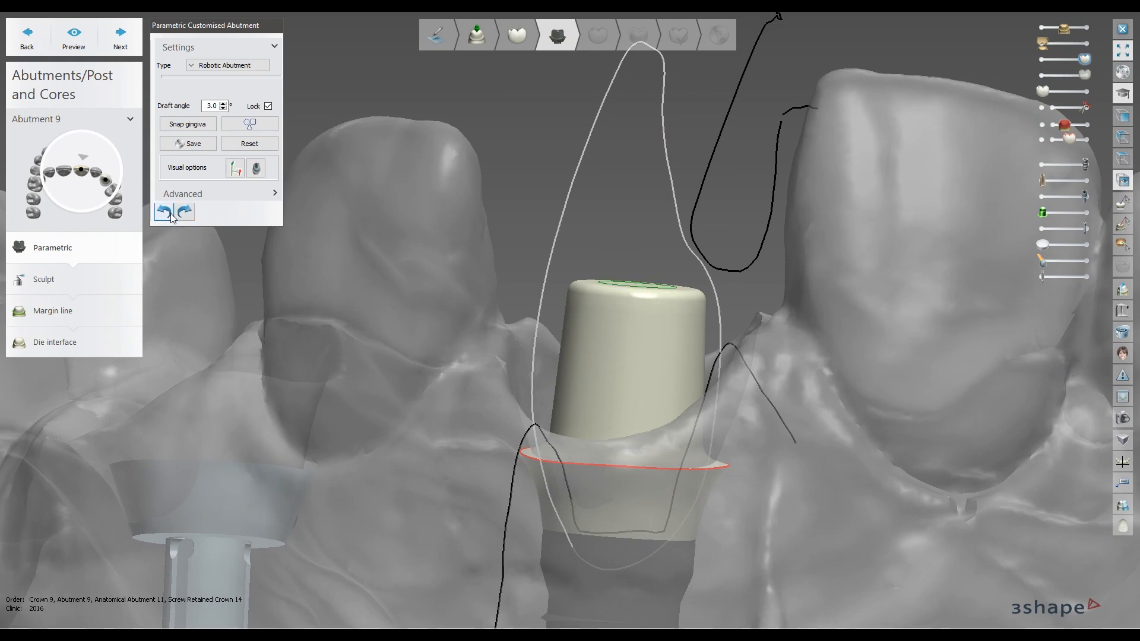
Reset the parametric design of abutment 9 and tilt its post toward the mesiofacial side
{"action": "left_click", "coordinate": [256, 147]}
{"action": "left_click", "coordinate": [272, 182]}
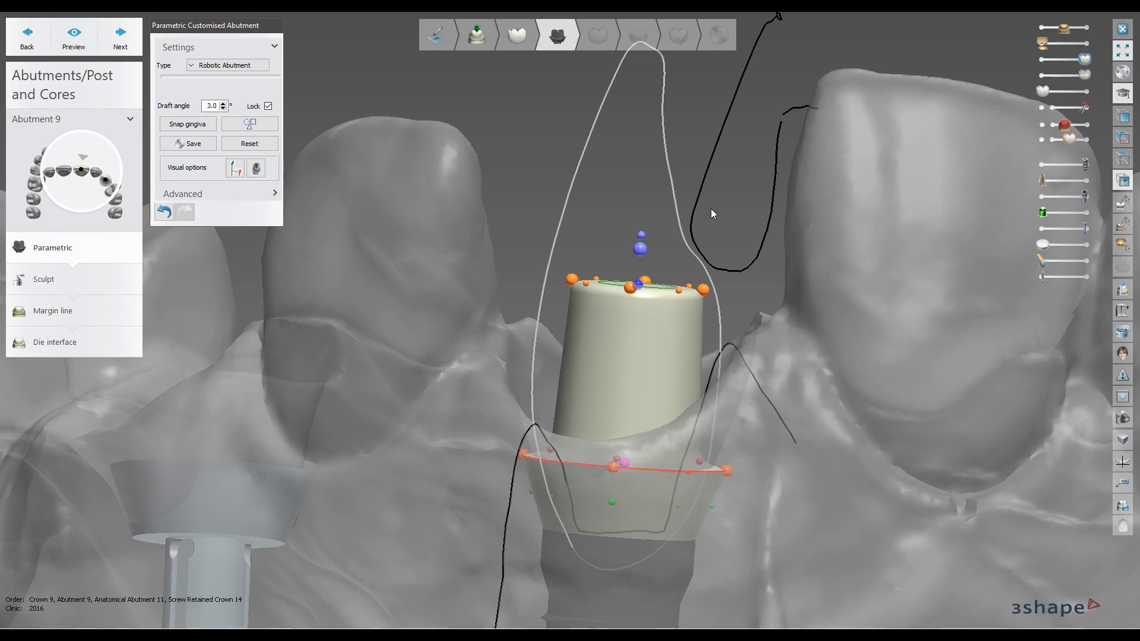
{"action": "scroll", "coordinate": [742, 297], "scroll_direction": "up", "scroll_amount": 3}
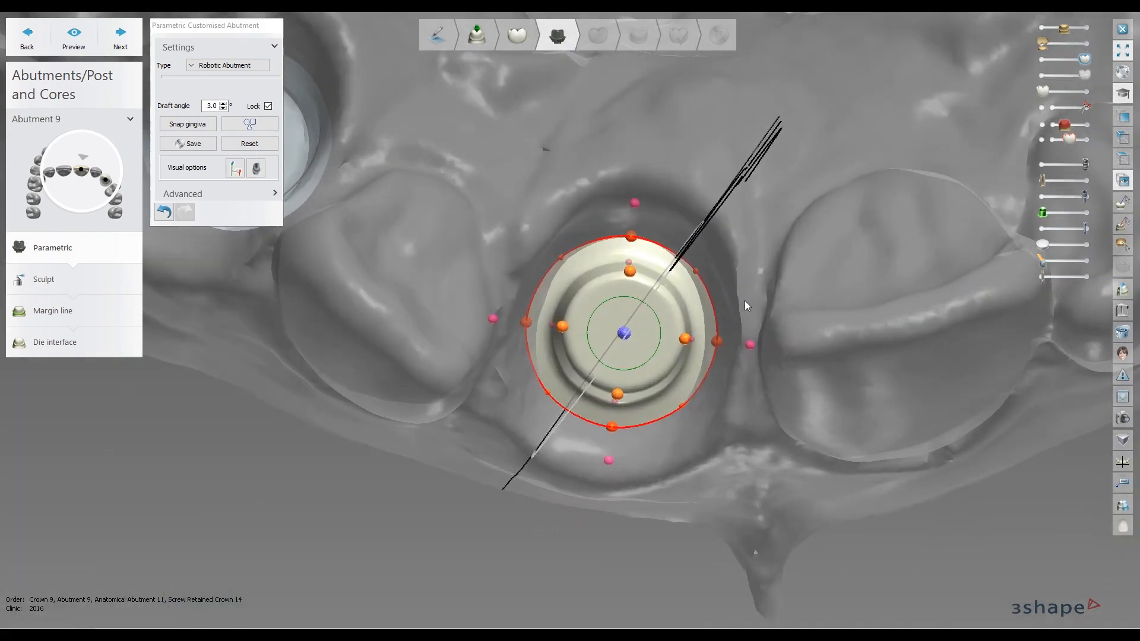
{"action": "left_click_drag", "start_coordinate": [750, 346], "coordinate": [751, 344]}
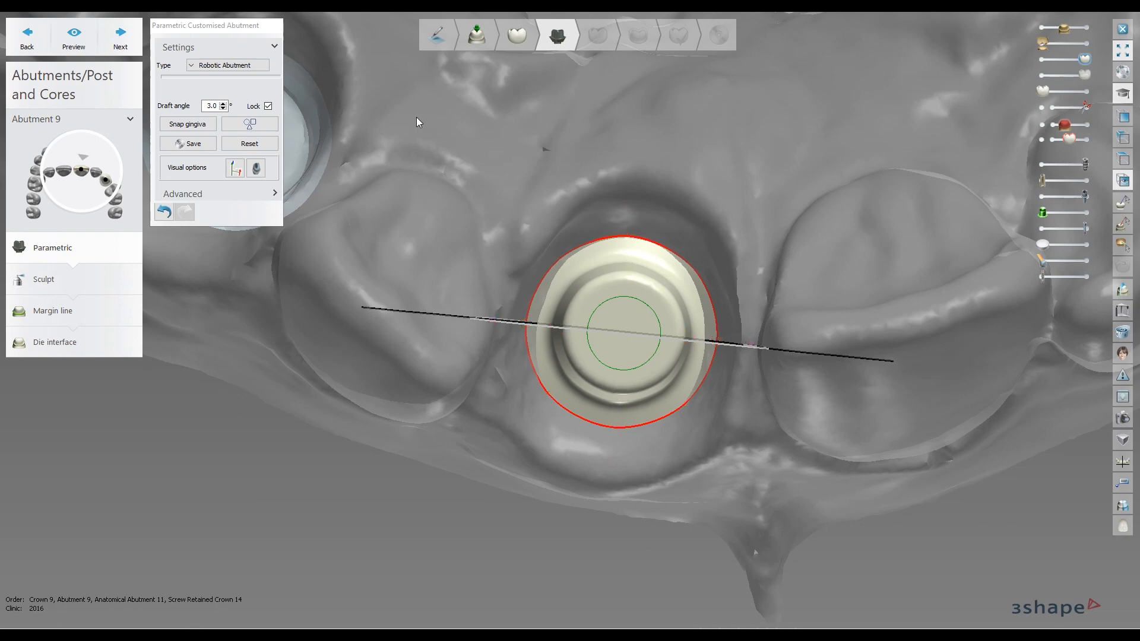
{"action": "left_click_drag", "start_coordinate": [635, 331], "coordinate": [656, 350]}
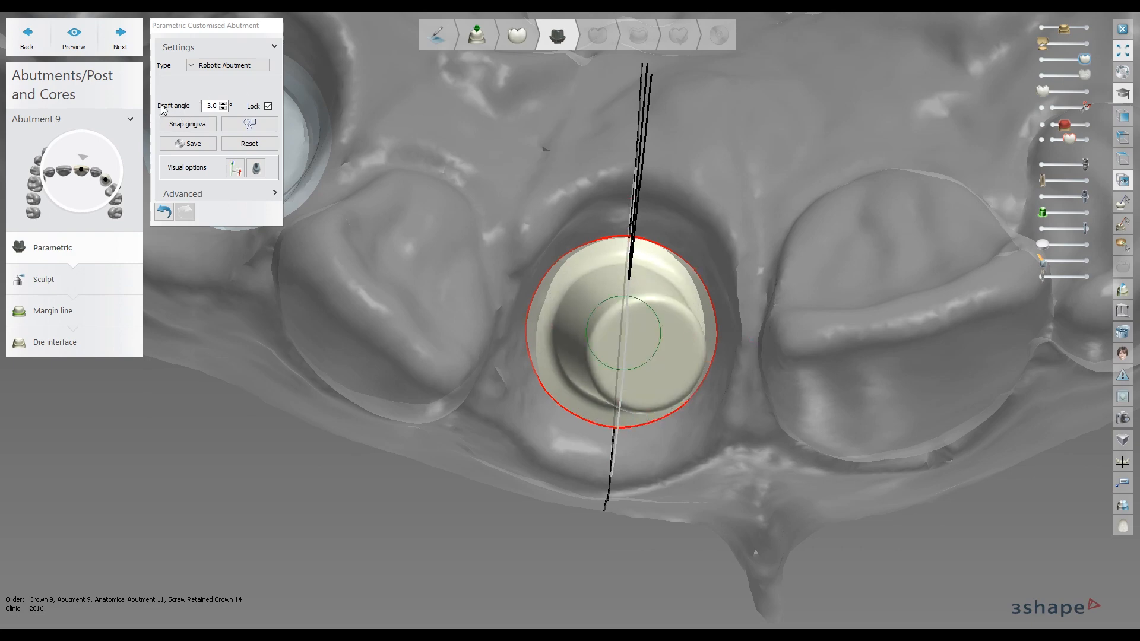
Set the draft angle of abutment 9 to 8.5° and tilt its post back toward the distal side
{"action": "double_click", "coordinate": [212, 107]}
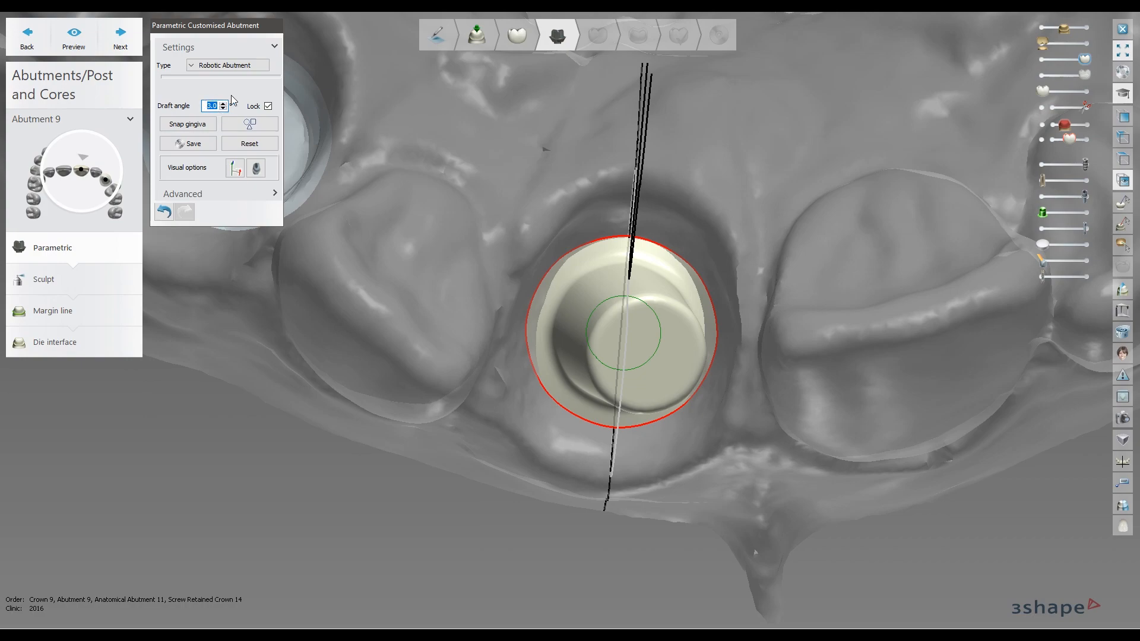
{"action": "right_click_drag", "start_coordinate": [573, 259], "coordinate": [585, 184]}
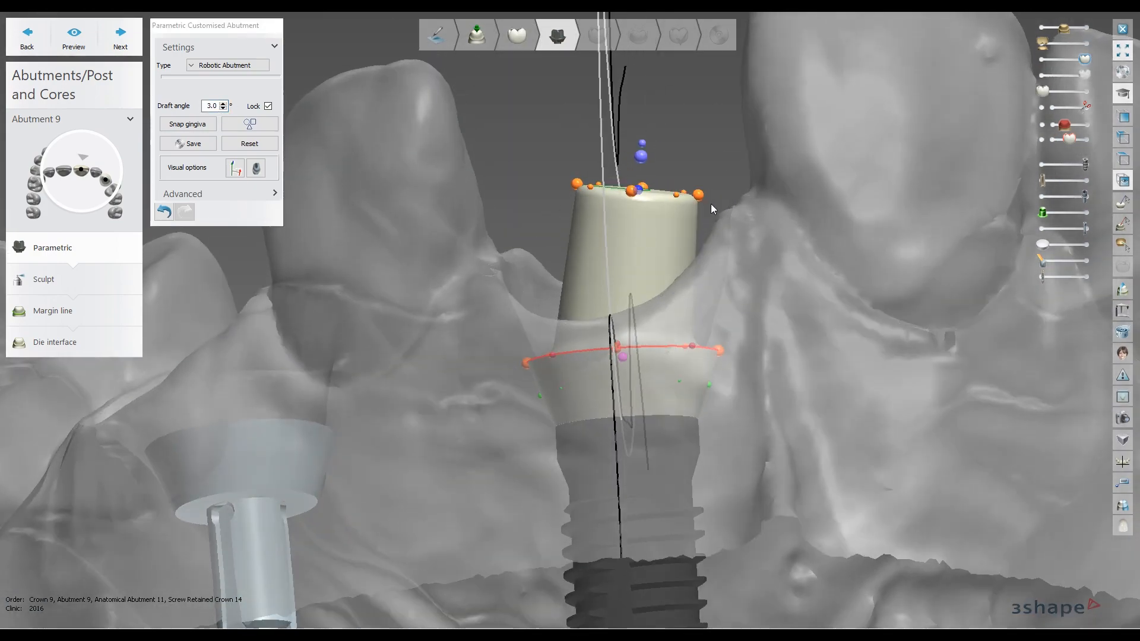
{"action": "mouse_move", "coordinate": [711, 205]}
{"action": "right_mouse_down"}
{"action": "mouse_move", "coordinate": [707, 248]}
{"action": "mouse_move", "coordinate": [700, 216]}
{"action": "right_mouse_up"}
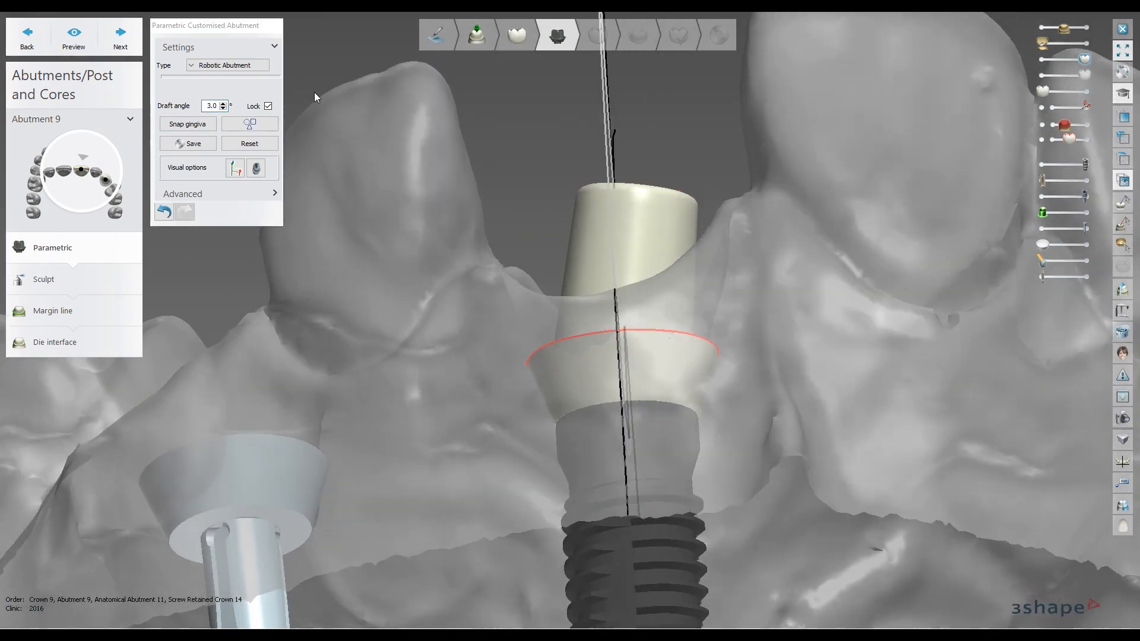
{"action": "left_click", "coordinate": [213, 106]}
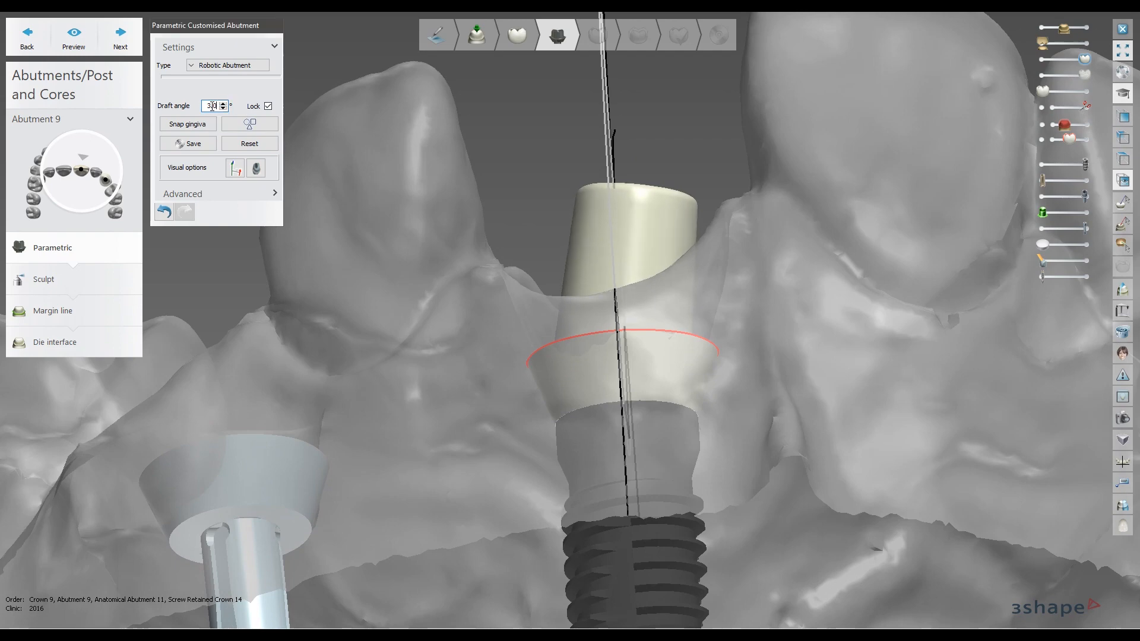
{"action": "scroll", "coordinate": [213, 106], "scroll_direction": "up", "scroll_amount": 6}
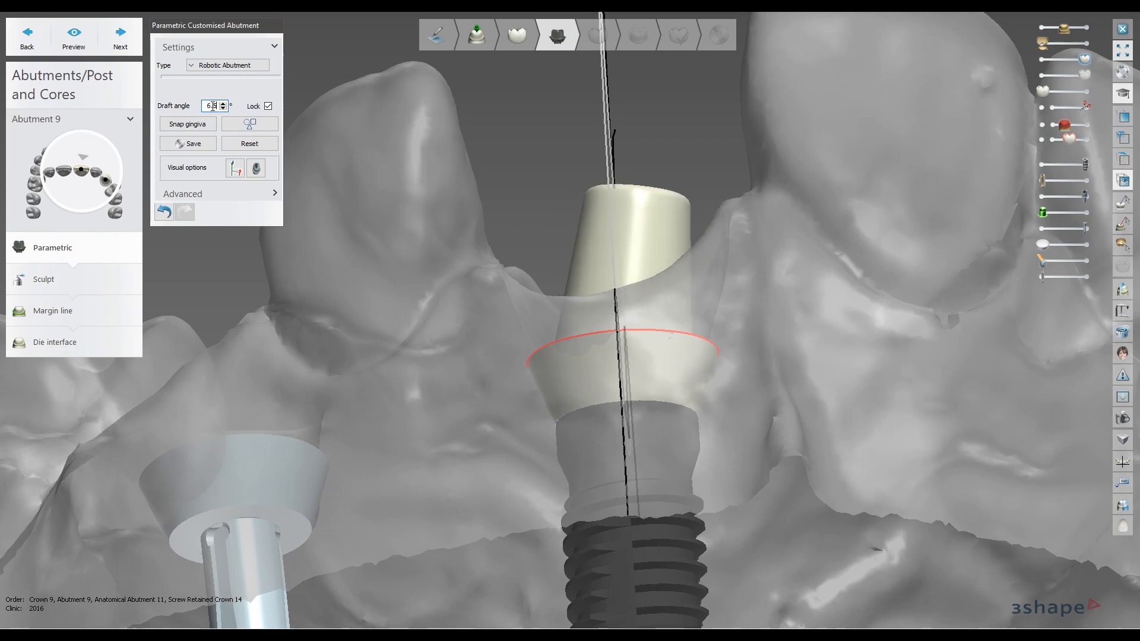
{"action": "scroll", "coordinate": [213, 106], "scroll_direction": "up", "scroll_amount": 4}
{"action": "mouse_move", "coordinate": [623, 121]}
{"action": "right_mouse_down"}
{"action": "mouse_move", "coordinate": [632, 151]}
{"action": "mouse_move", "coordinate": [635, 134]}
{"action": "right_mouse_up"}
{"action": "left_click_drag", "start_coordinate": [643, 156], "coordinate": [611, 160]}
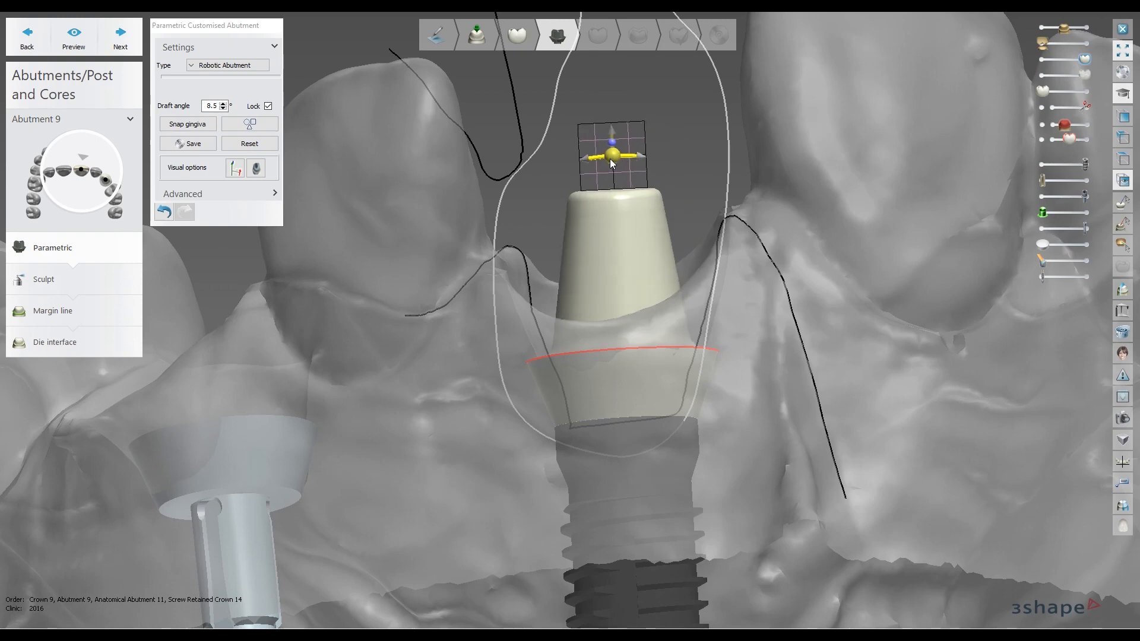
Unlock the draft angle of abutment 9, try pulling individual top points of the post outward, and lock the angle again
{"action": "scroll", "coordinate": [618, 152], "scroll_direction": "down", "scroll_amount": 3}
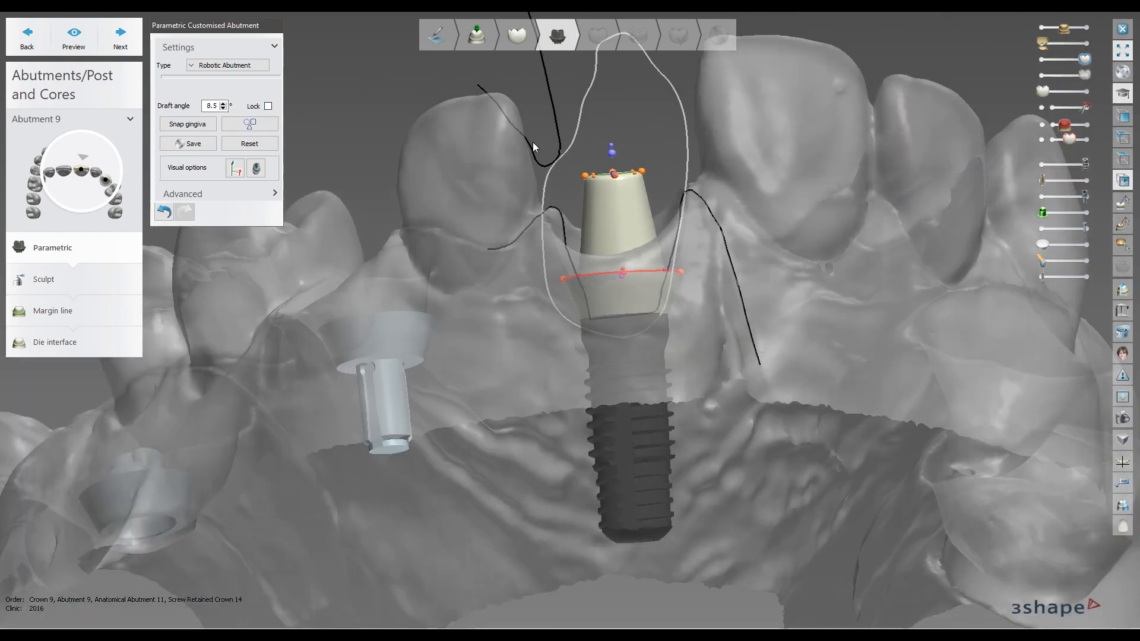
{"action": "right_click_drag", "start_coordinate": [689, 181], "coordinate": [694, 259]}
{"action": "scroll", "coordinate": [693, 257], "scroll_direction": "up", "scroll_amount": 5}
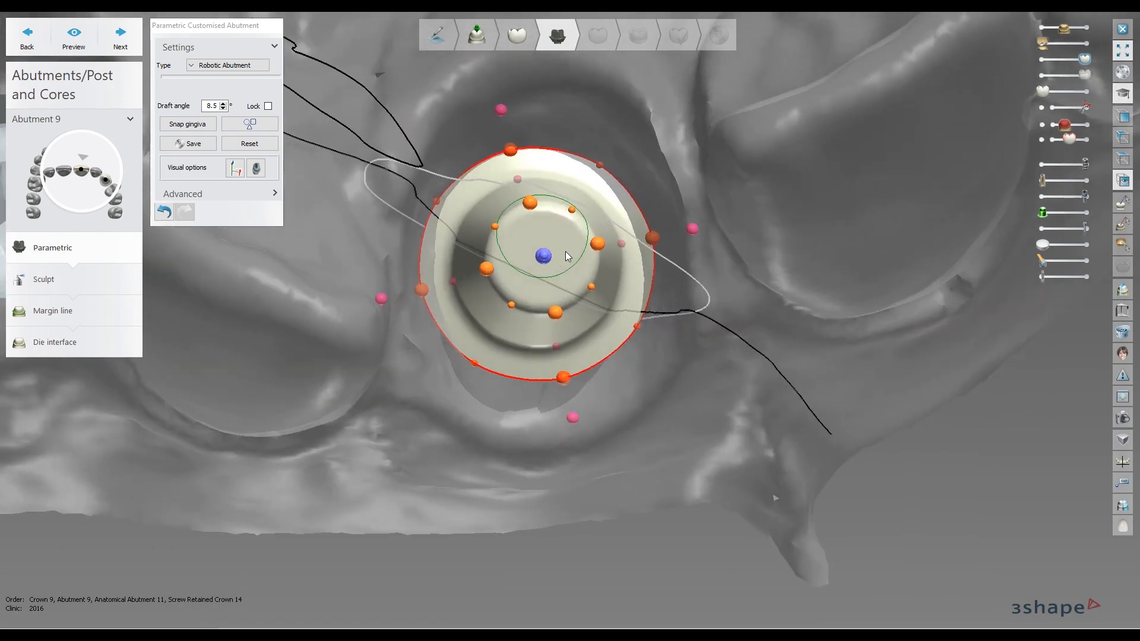
{"action": "mouse_move", "coordinate": [607, 244]}
{"action": "left_mouse_down"}
{"action": "mouse_move", "coordinate": [683, 225]}
{"action": "mouse_move", "coordinate": [619, 237]}
{"action": "left_mouse_up"}
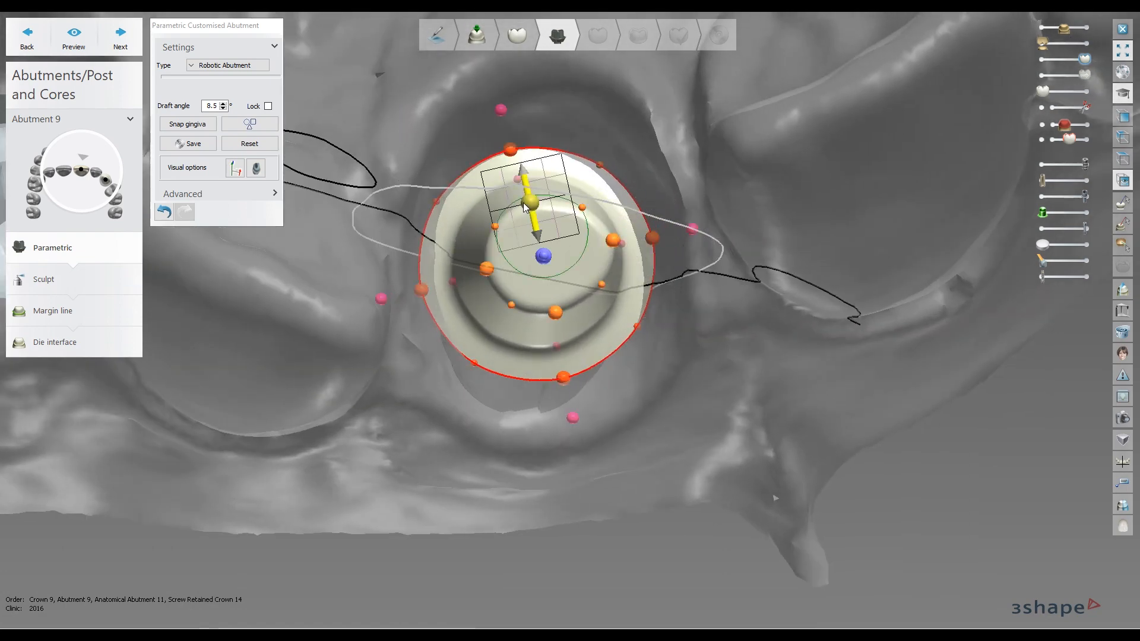
{"action": "left_click_drag", "start_coordinate": [526, 205], "coordinate": [557, 319]}
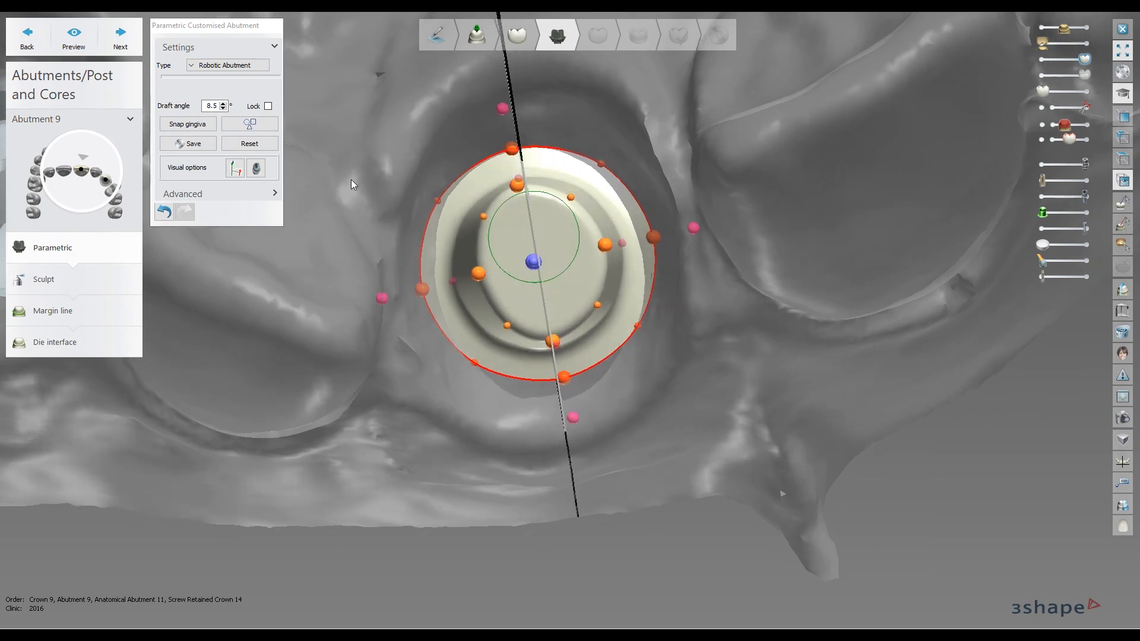
{"action": "left_click", "coordinate": [269, 107]}
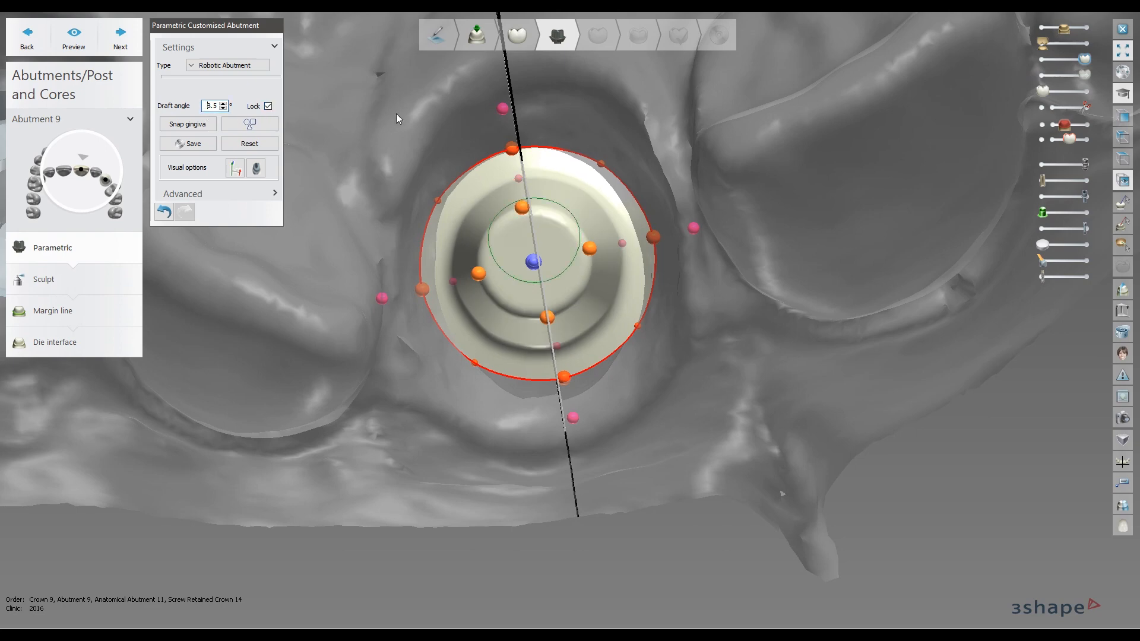
Set the locked draft angle of abutment 9 to 3°
{"action": "key", "text": "Delete"}
{"action": "key", "text": "Delete"}
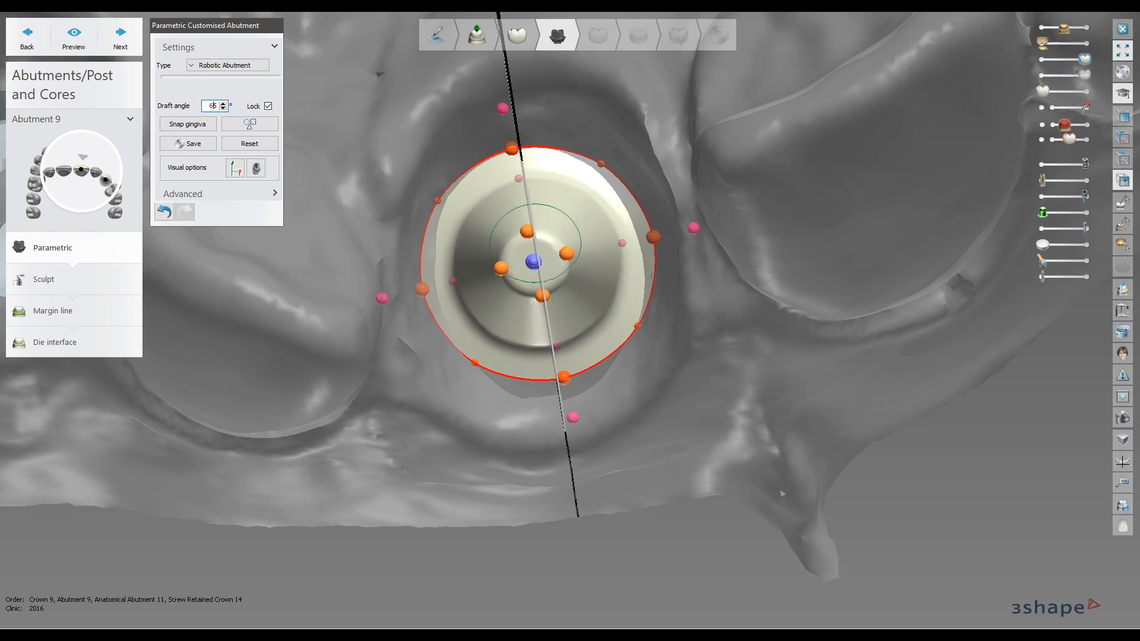
{"action": "type", "text": "3"}
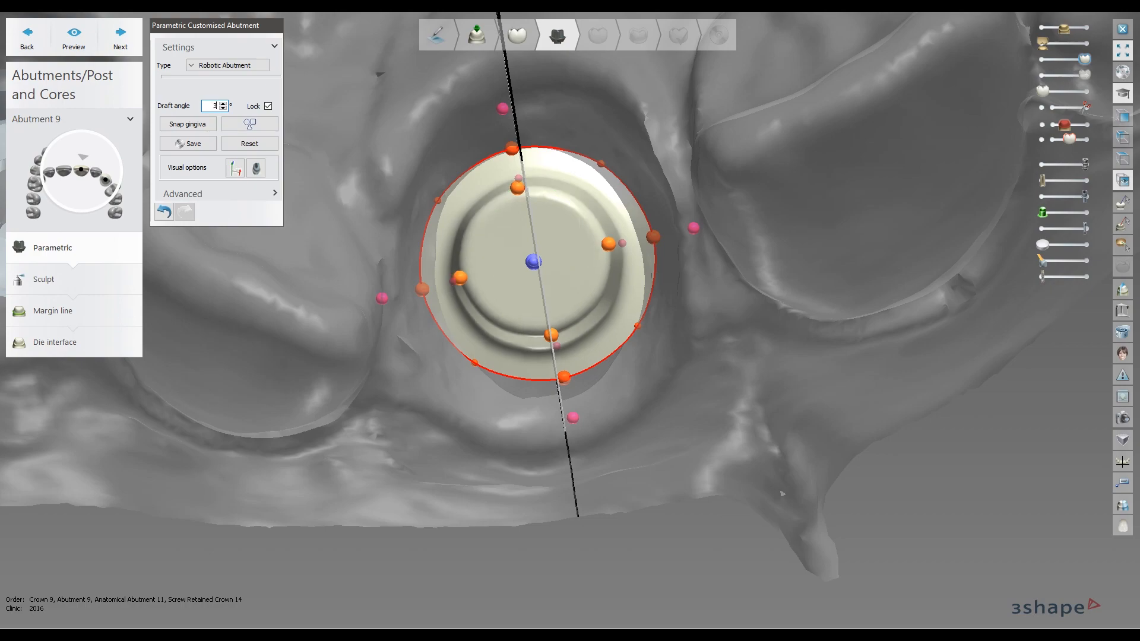
Raise the height of abutment 9's post with the blue control point above it
{"action": "mouse_move", "coordinate": [686, 146]}
{"action": "right_mouse_down"}
{"action": "mouse_move", "coordinate": [675, 95]}
{"action": "mouse_move", "coordinate": [668, 121]}
{"action": "mouse_move", "coordinate": [698, 154]}
{"action": "right_mouse_up"}
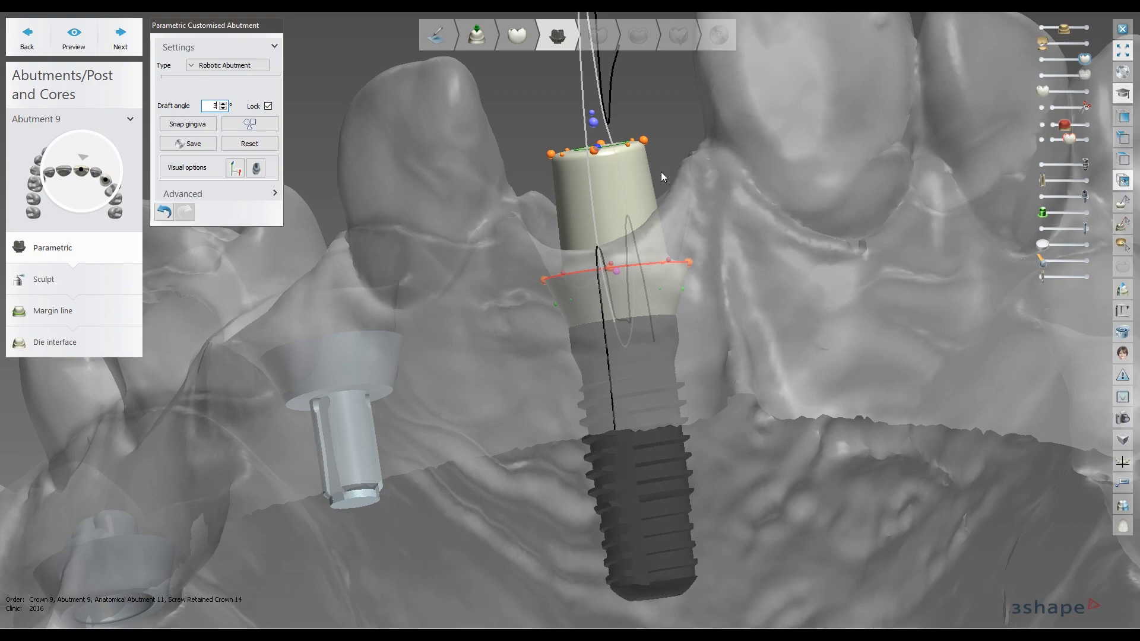
{"action": "right_click_drag", "start_coordinate": [682, 173], "coordinate": [632, 111]}
{"action": "middle_click_drag", "start_coordinate": [632, 110], "coordinate": [687, 178]}
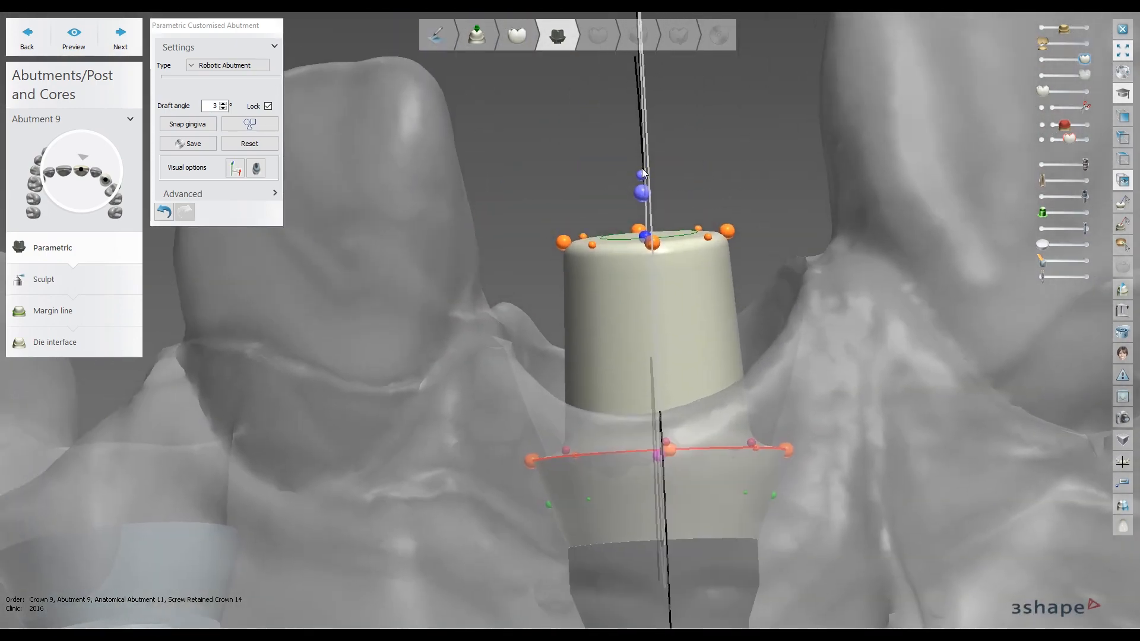
{"action": "left_click_drag", "start_coordinate": [641, 172], "coordinate": [633, 142]}
{"action": "left_click_drag", "start_coordinate": [627, 82], "coordinate": [631, 82]}
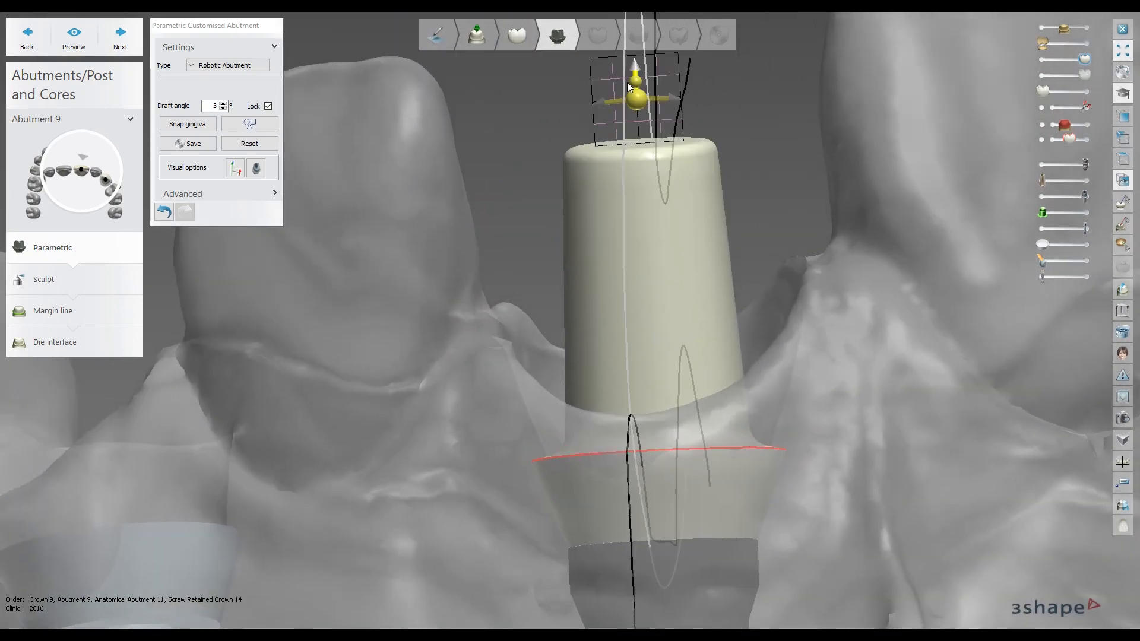
Try a much steeper draft angle on the taller abutment 9, and set it back to 3°
{"action": "middle_click_drag", "start_coordinate": [735, 134], "coordinate": [735, 175]}
{"action": "scroll", "coordinate": [735, 175], "scroll_direction": "down", "scroll_amount": 2}
{"action": "left_click", "coordinate": [216, 110]}
{"action": "scroll", "coordinate": [216, 110], "scroll_direction": "up", "scroll_amount": 19}
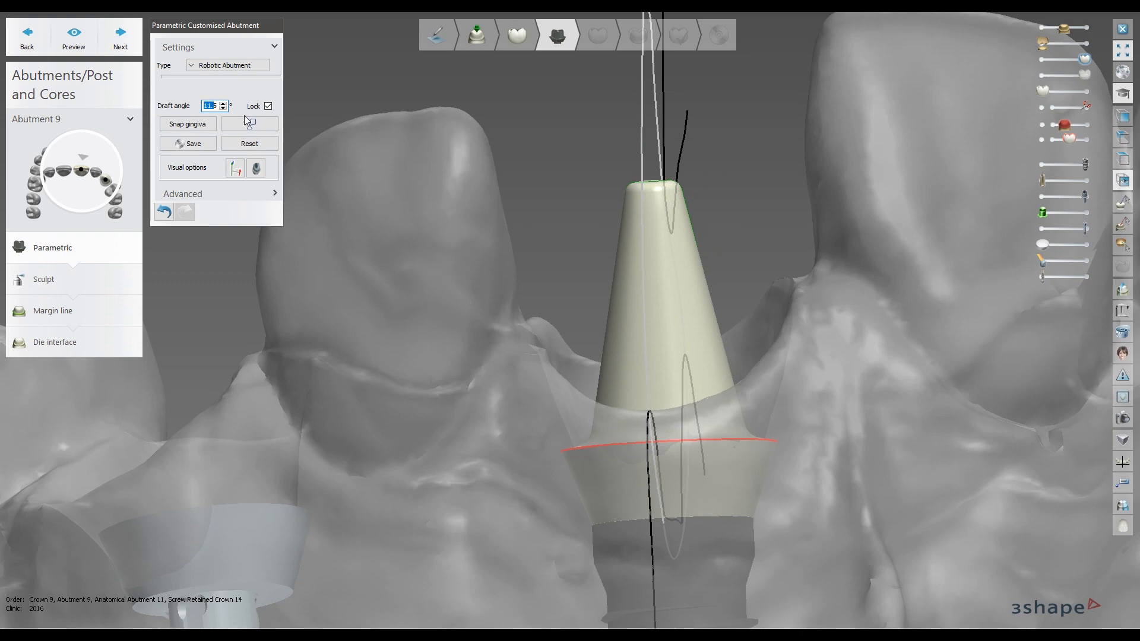
{"action": "type", "text": "3"}
{"action": "scroll", "coordinate": [706, 238], "scroll_direction": "down", "scroll_amount": 3}
{"action": "right_click_drag", "start_coordinate": [707, 234], "coordinate": [725, 258]}
{"action": "scroll", "coordinate": [725, 259], "scroll_direction": "up", "scroll_amount": 2}
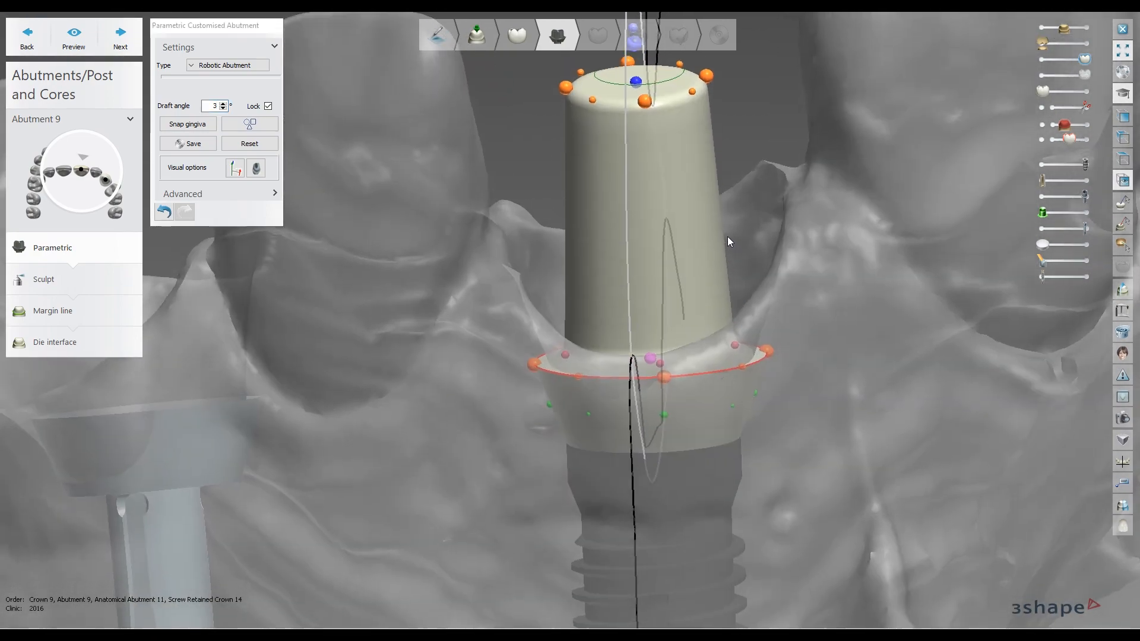
Snap the margin of abutment 9 to the gingiva
{"action": "right_click_drag", "start_coordinate": [788, 188], "coordinate": [790, 279]}
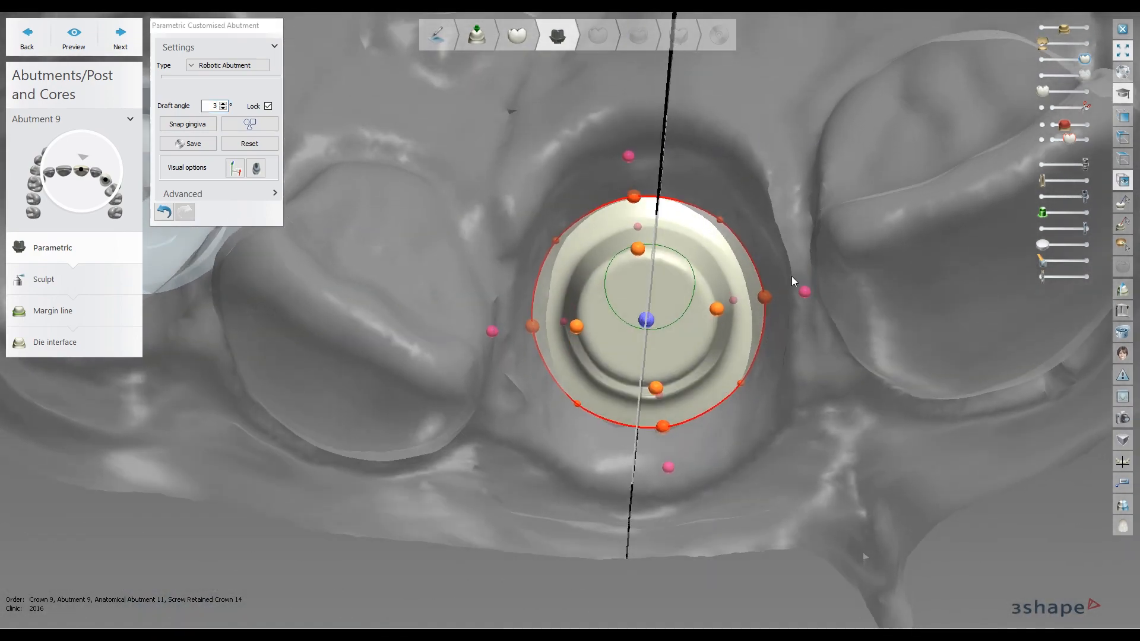
{"action": "left_click", "coordinate": [184, 125]}
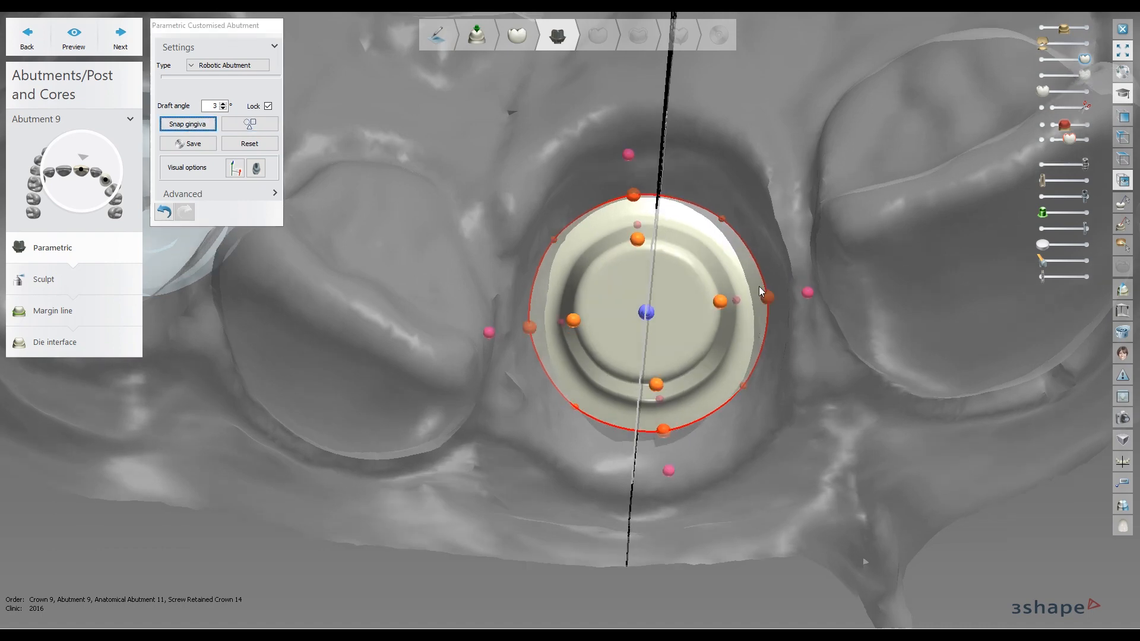
{"action": "right_click_drag", "start_coordinate": [759, 286], "coordinate": [746, 198]}
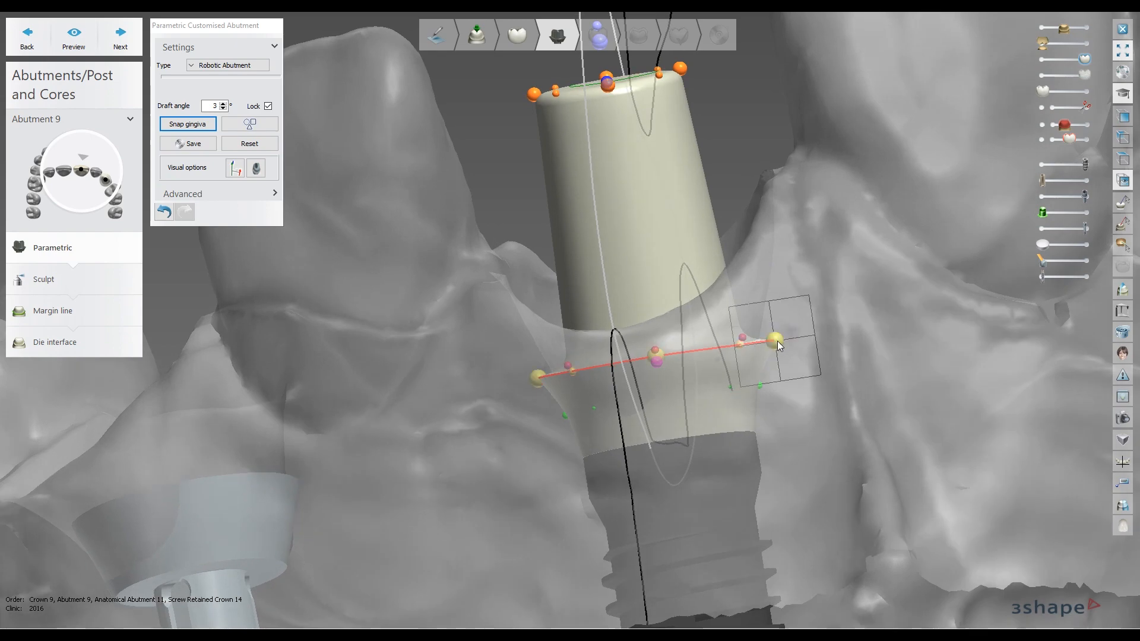
Raise a margin control point of abutment 9 and snap the margin to the gingiva again
{"action": "left_click_drag", "start_coordinate": [777, 341], "coordinate": [750, 279]}
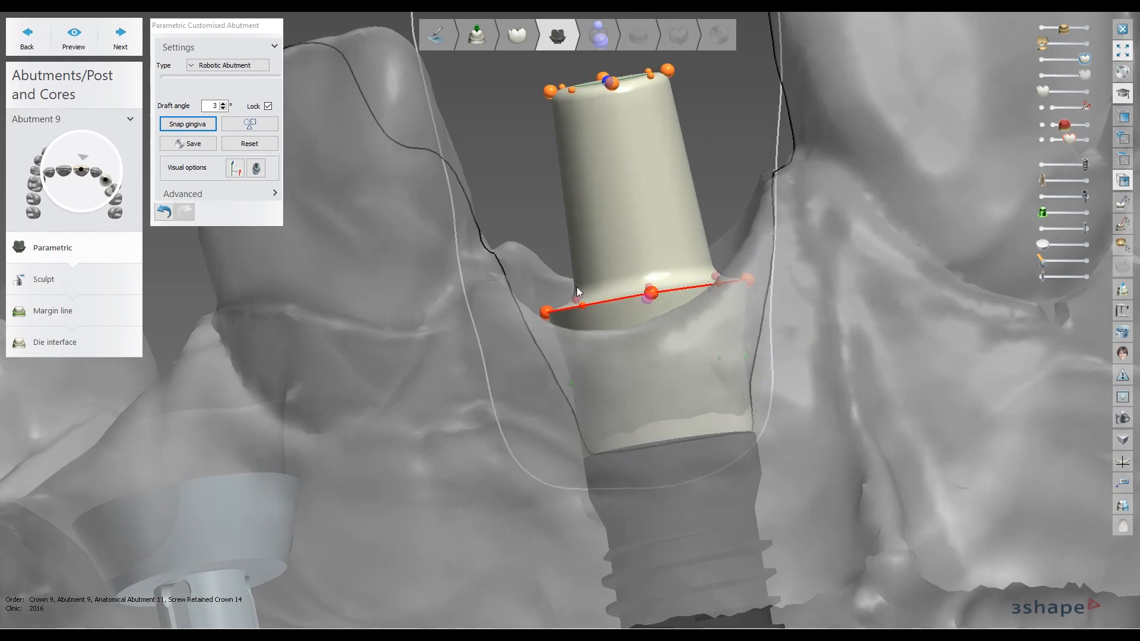
{"action": "right_click_drag", "start_coordinate": [649, 294], "coordinate": [648, 335]}
{"action": "left_click", "coordinate": [191, 126]}
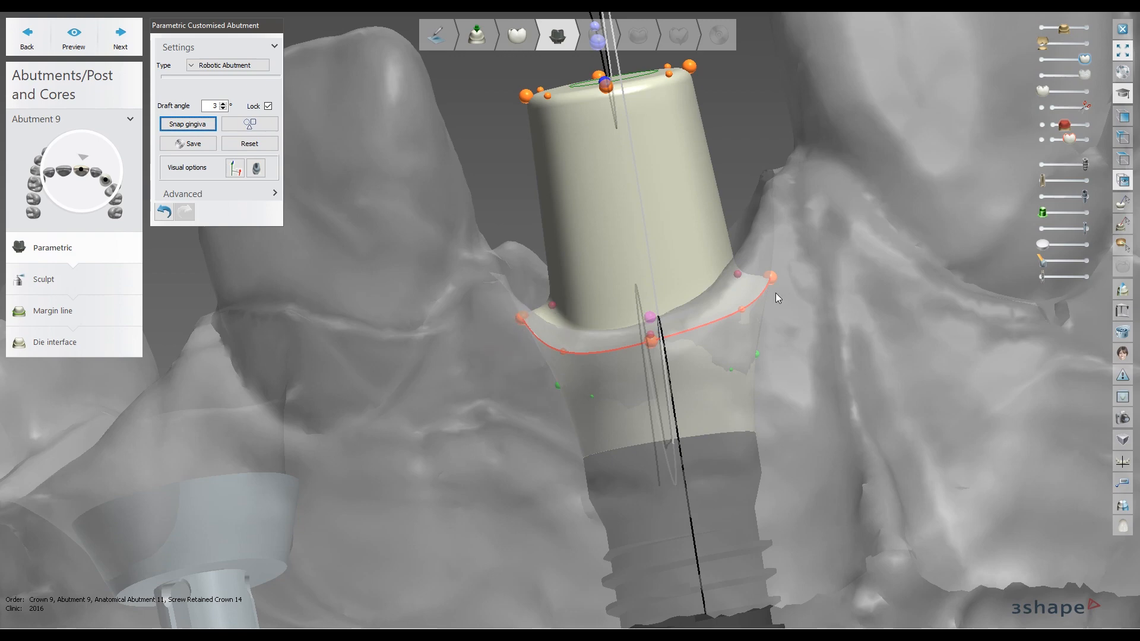
{"action": "left_click", "coordinate": [773, 278]}
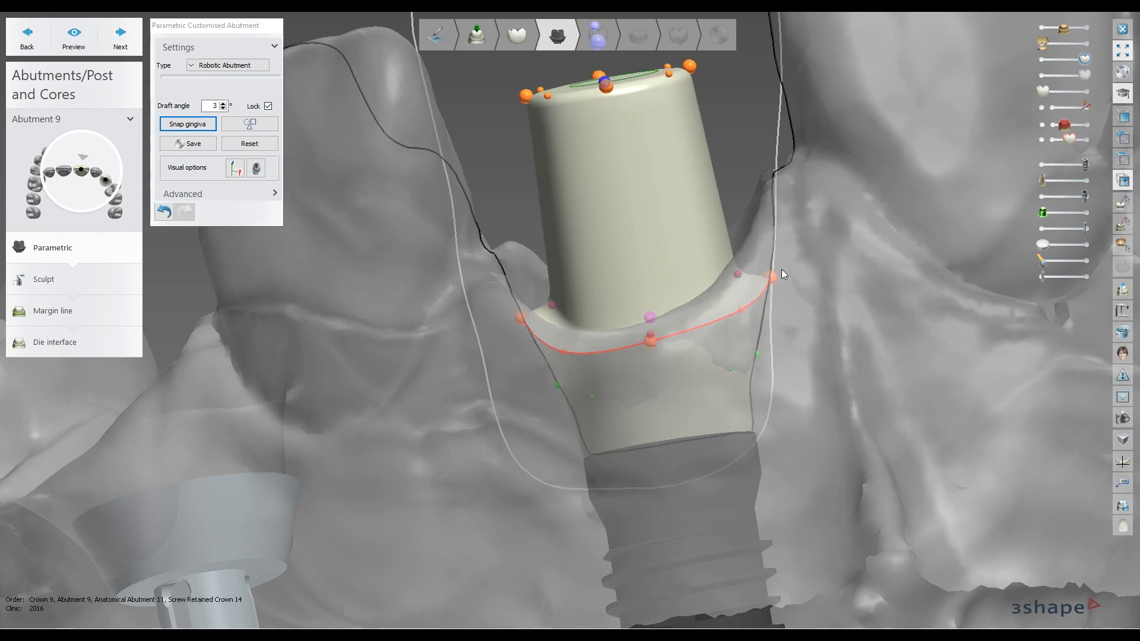
{"action": "right_click_drag", "start_coordinate": [781, 269], "coordinate": [790, 203]}
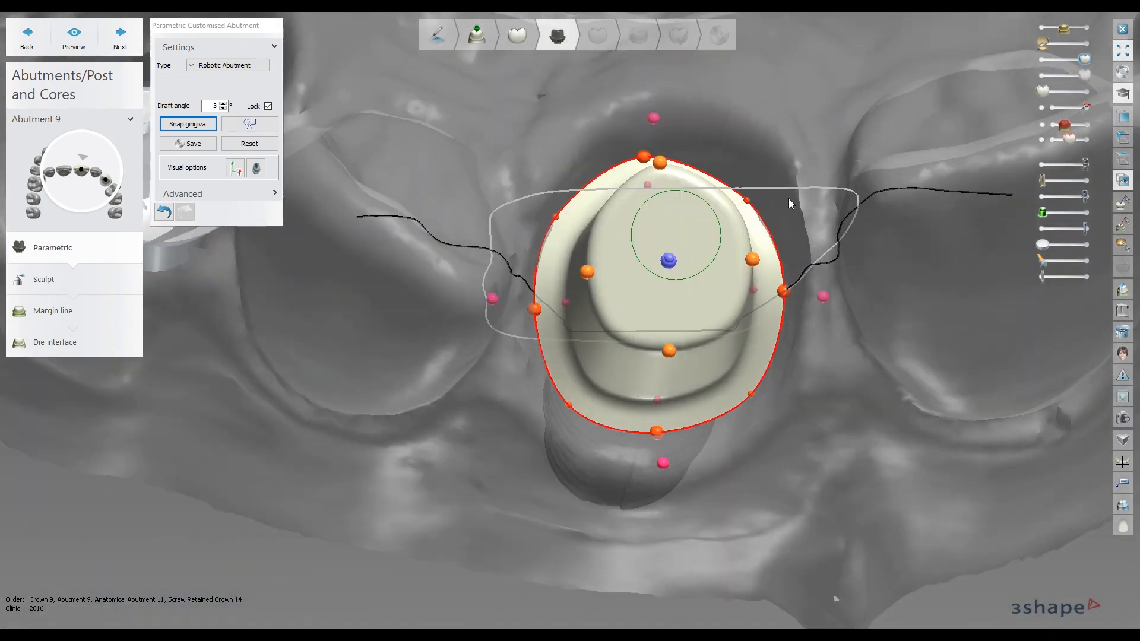
Try the square margin shape on abutment 9
{"action": "right_click_drag", "start_coordinate": [541, 306], "coordinate": [585, 197]}
{"action": "right_click_drag", "start_coordinate": [639, 238], "coordinate": [646, 273]}
{"action": "scroll", "coordinate": [653, 330], "scroll_direction": "down", "scroll_amount": 2}
{"action": "left_click", "coordinate": [269, 126]}
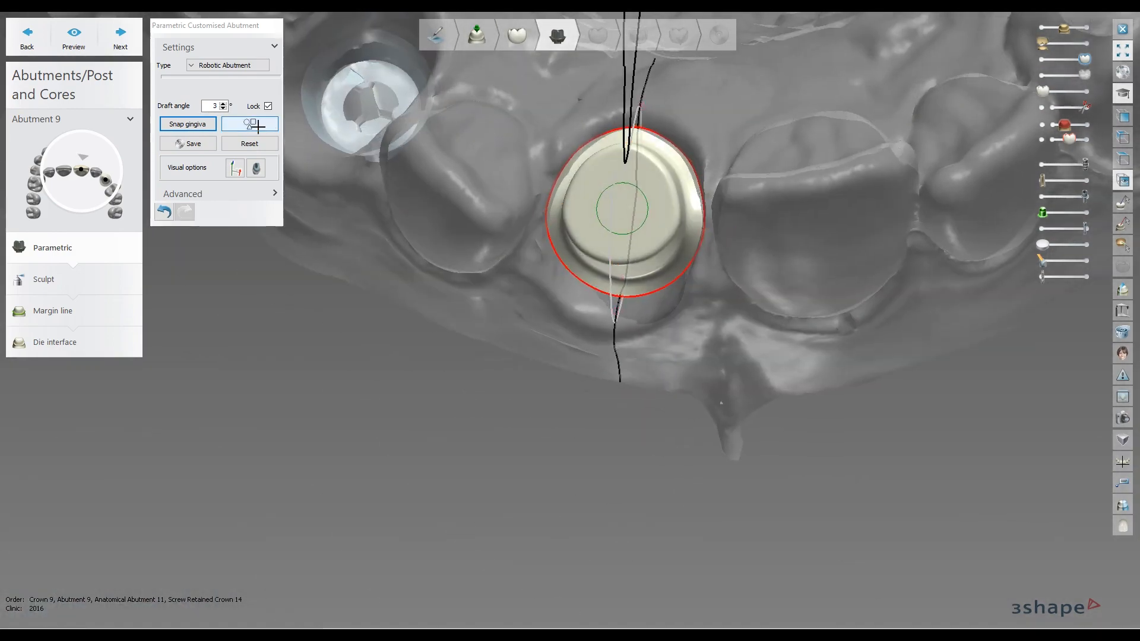
{"action": "left_click", "coordinate": [257, 126]}
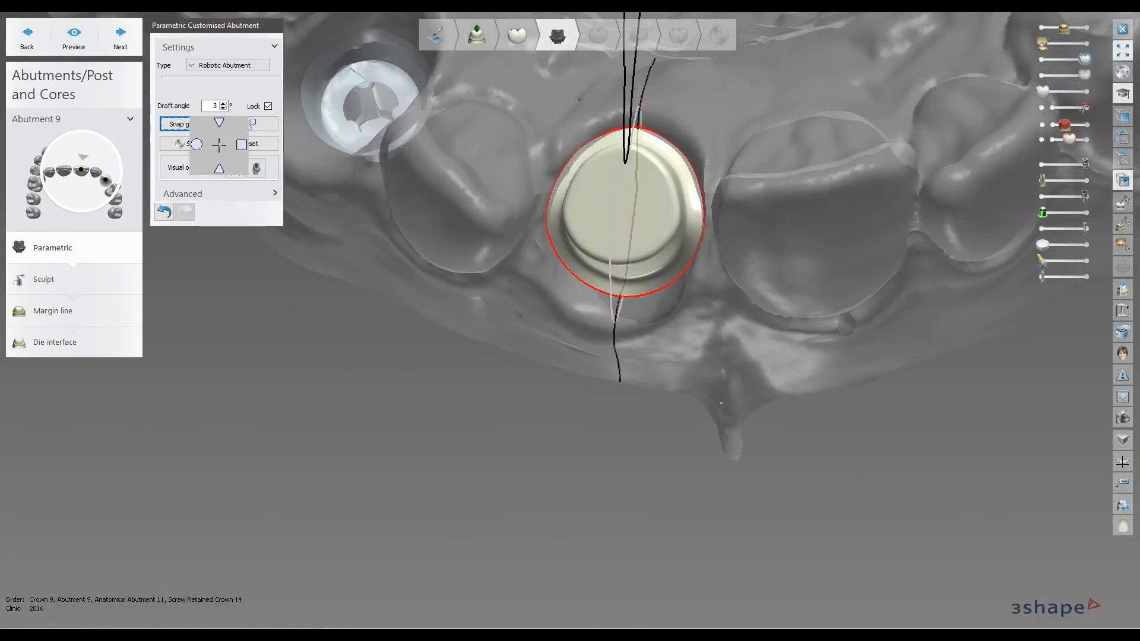
{"action": "left_click", "coordinate": [241, 145]}
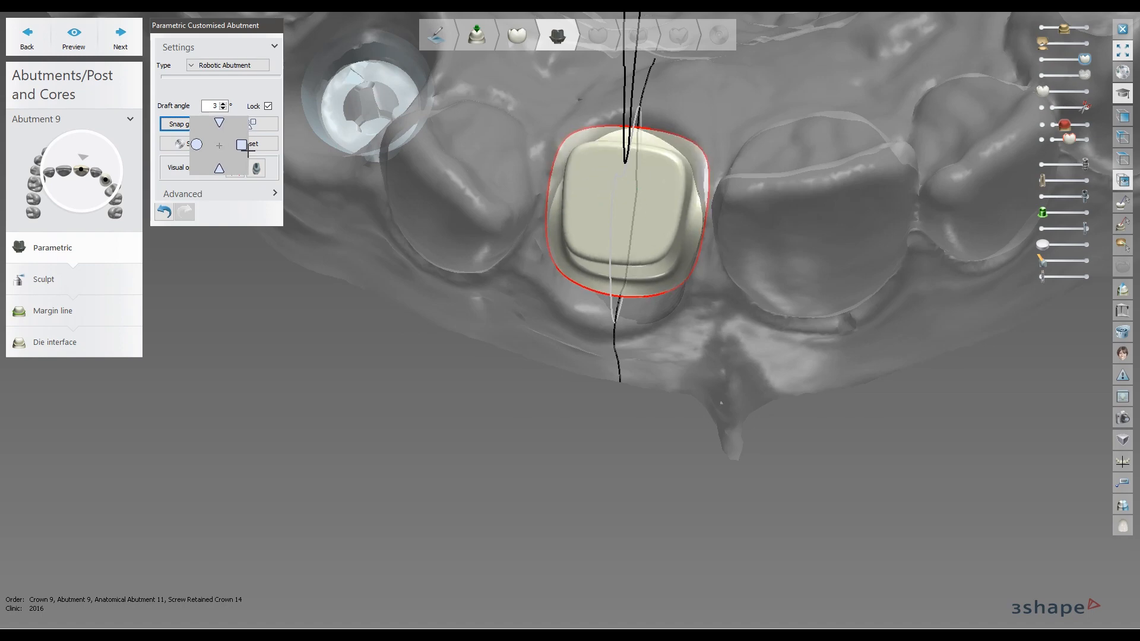
Reset abutment 9 and blend its margin shape away from the plain circle toward the other preset shapes
{"action": "left_click", "coordinate": [250, 144]}
{"action": "left_click", "coordinate": [259, 177]}
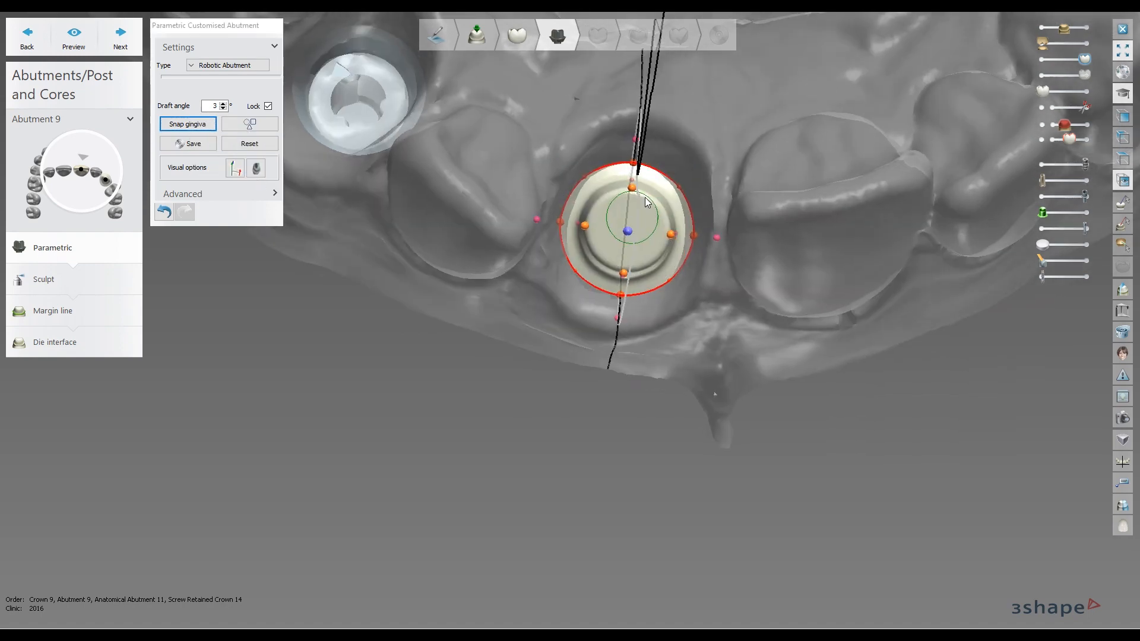
{"action": "left_click", "coordinate": [250, 123]}
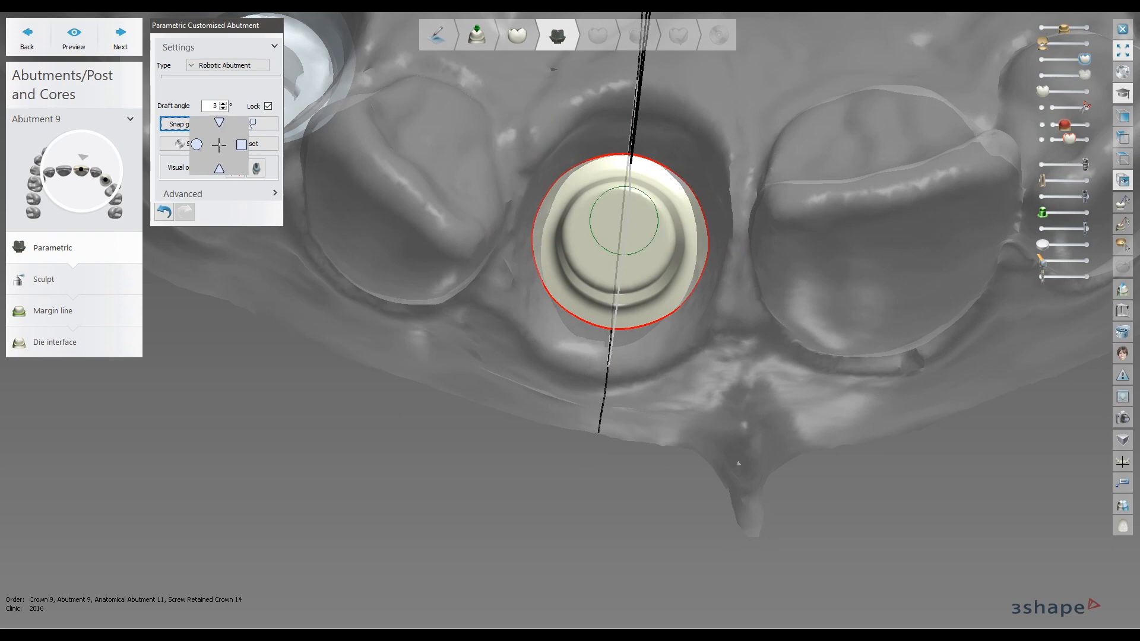
{"action": "mouse_move", "coordinate": [196, 144]}
{"action": "left_mouse_down"}
{"action": "mouse_move", "coordinate": [214, 159]}
{"action": "mouse_move", "coordinate": [198, 145]}
{"action": "mouse_move", "coordinate": [217, 157]}
{"action": "mouse_move", "coordinate": [220, 145]}
{"action": "mouse_move", "coordinate": [242, 145]}
{"action": "mouse_move", "coordinate": [211, 157]}
{"action": "mouse_move", "coordinate": [197, 145]}
{"action": "mouse_move", "coordinate": [204, 164]}
{"action": "mouse_move", "coordinate": [209, 152]}
{"action": "mouse_move", "coordinate": [196, 155]}
{"action": "mouse_move", "coordinate": [237, 147]}
{"action": "mouse_move", "coordinate": [218, 129]}
{"action": "mouse_move", "coordinate": [199, 146]}
{"action": "mouse_move", "coordinate": [228, 156]}
{"action": "mouse_move", "coordinate": [198, 167]}
{"action": "mouse_move", "coordinate": [208, 139]}
{"action": "left_mouse_up"}
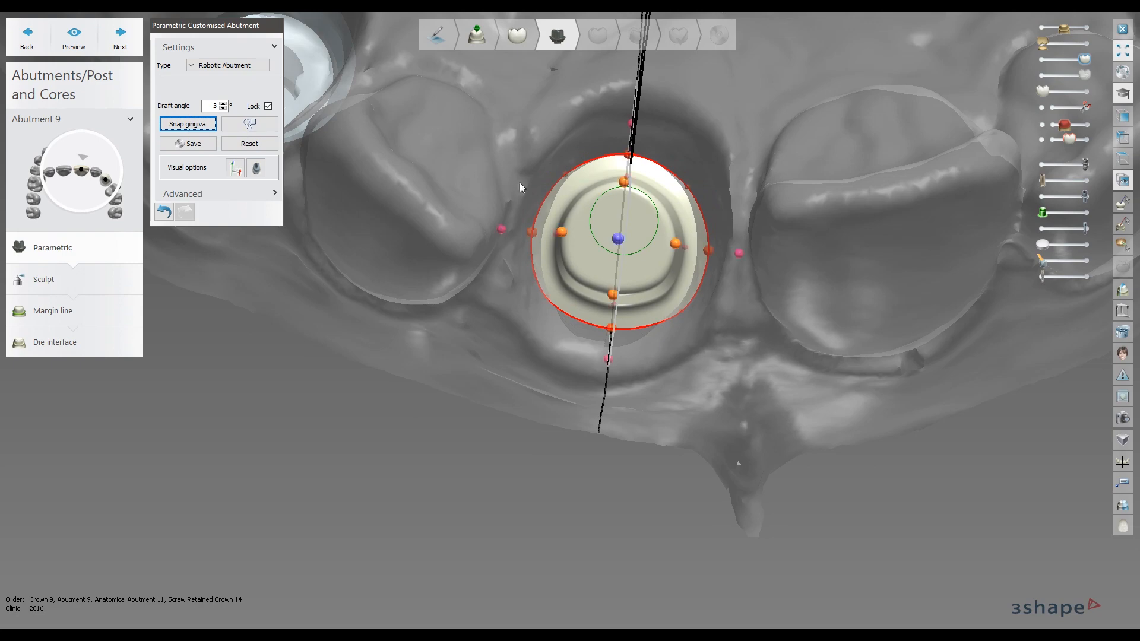
Fine-tune individual control points around the margin of abutment 9 as seen from above
{"action": "left_click_drag", "start_coordinate": [739, 253], "coordinate": [740, 248]}
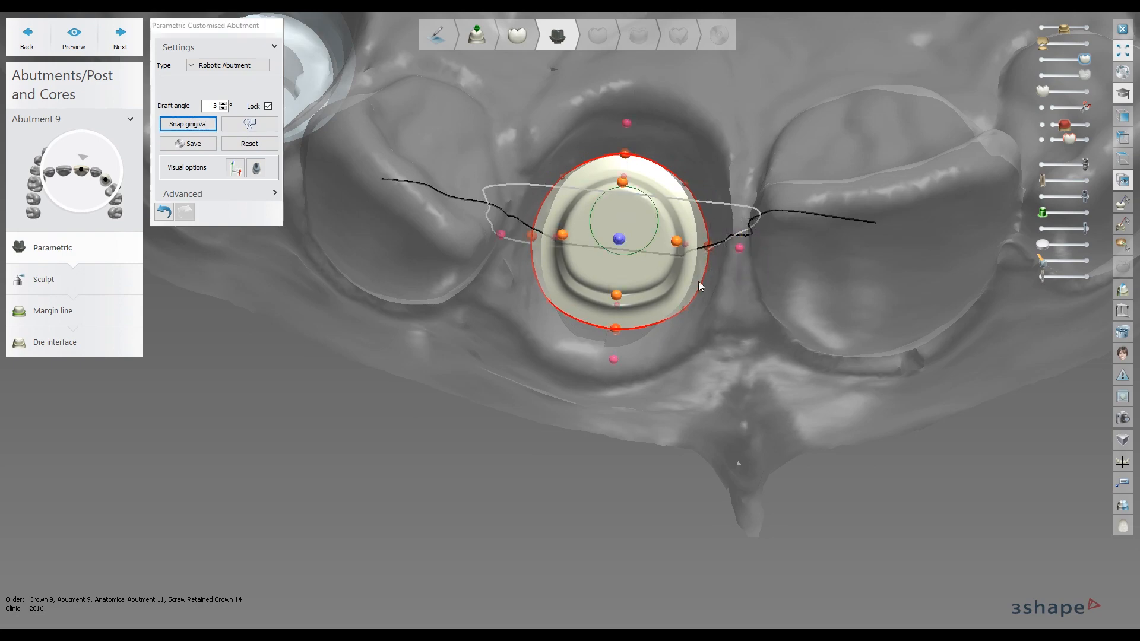
{"action": "left_click_drag", "start_coordinate": [549, 301], "coordinate": [544, 302]}
{"action": "left_click", "coordinate": [621, 333]}
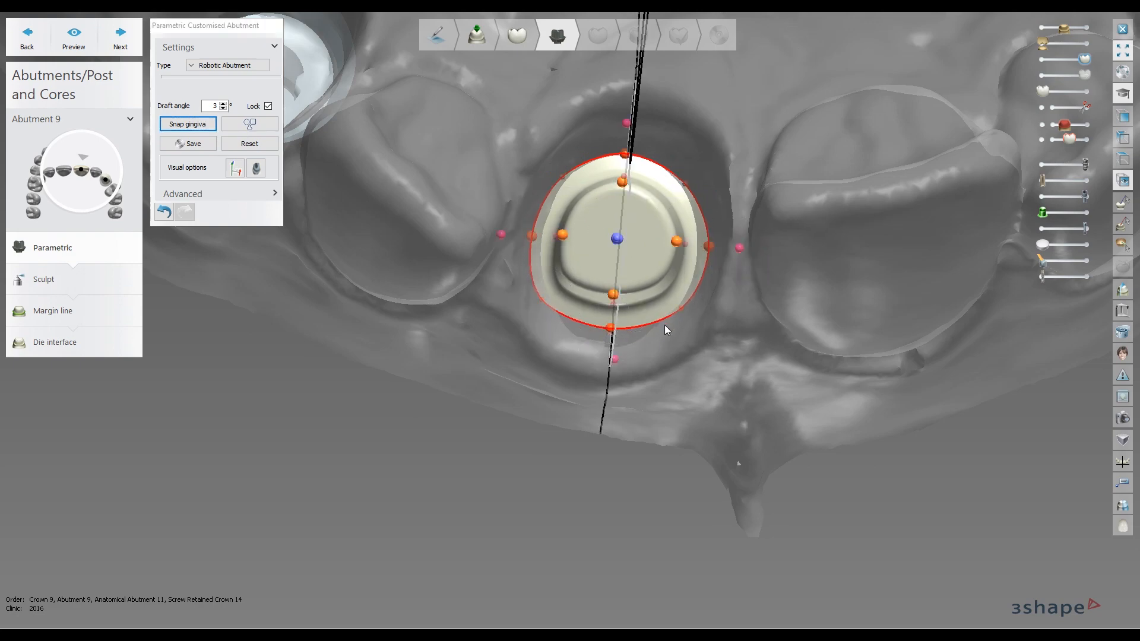
{"action": "left_click", "coordinate": [680, 310]}
{"action": "left_click", "coordinate": [545, 304]}
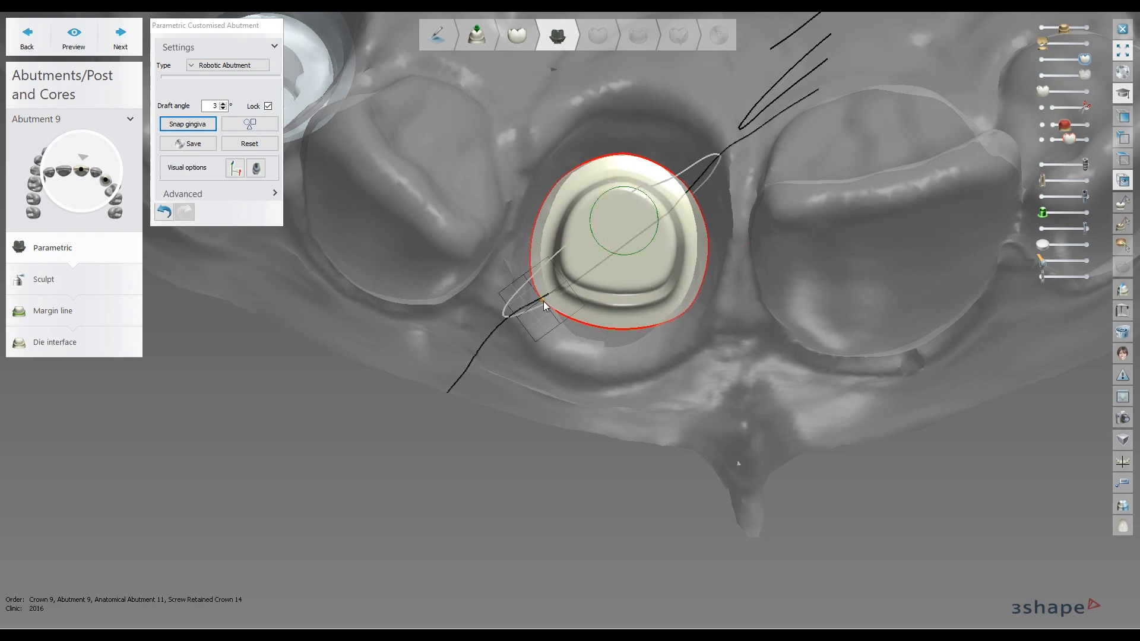
{"action": "left_click", "coordinate": [531, 235]}
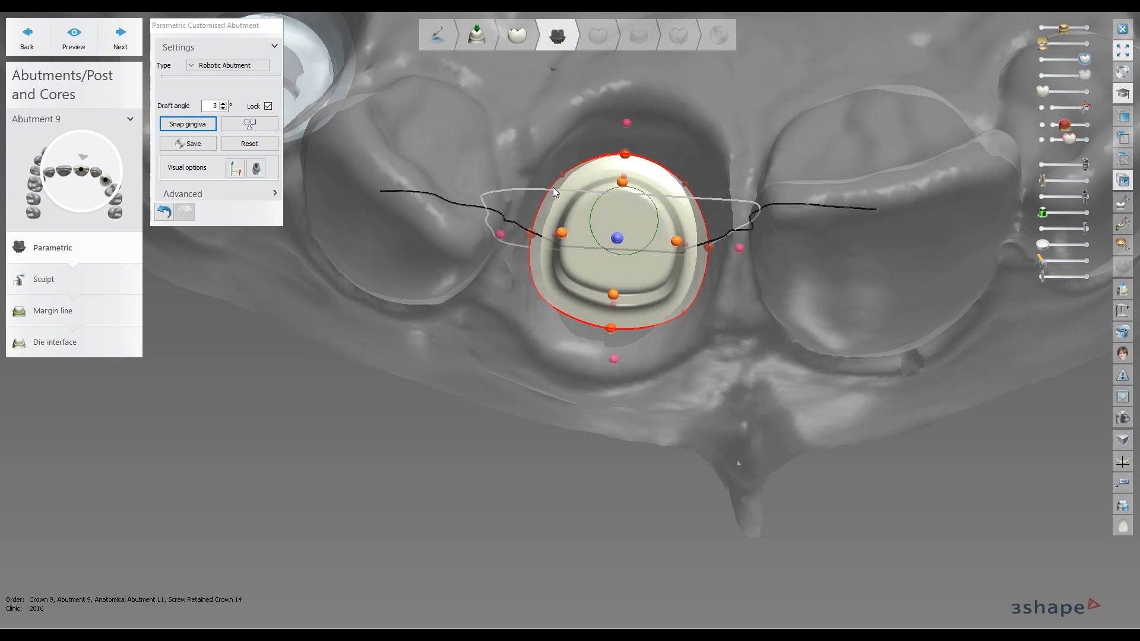
{"action": "left_click", "coordinate": [563, 177]}
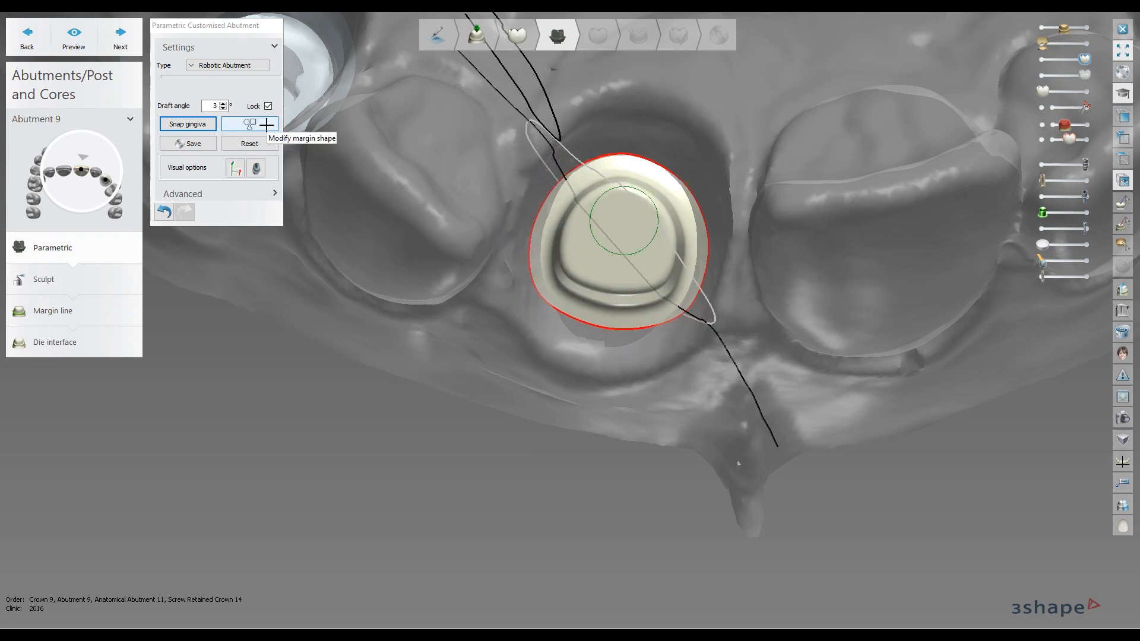
{"action": "left_click", "coordinate": [683, 188]}
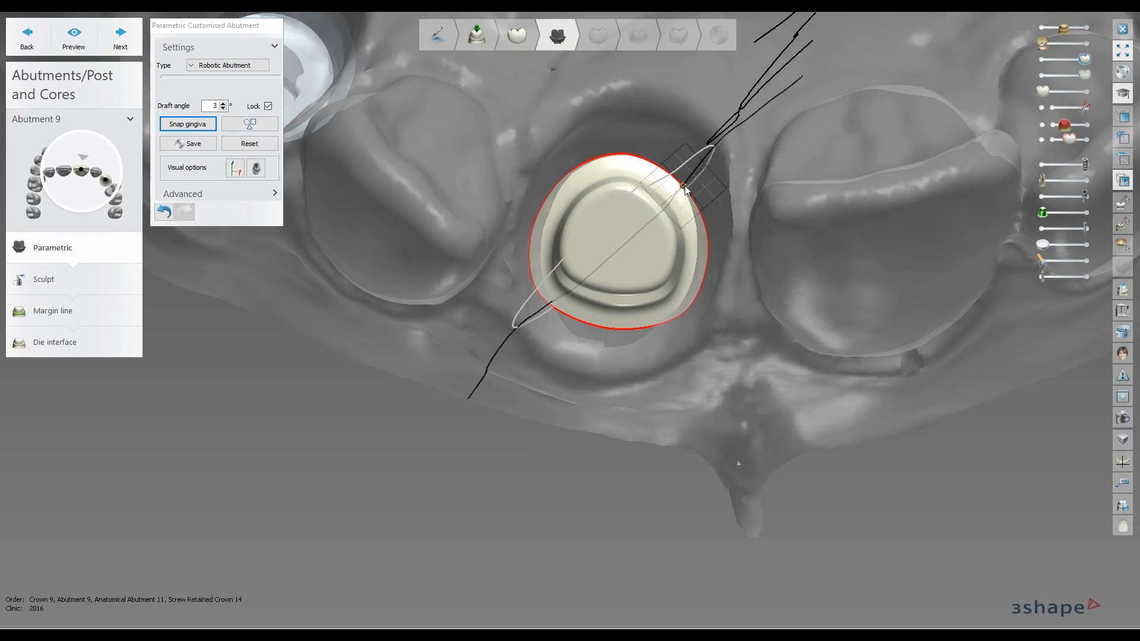
{"action": "left_click", "coordinate": [567, 176]}
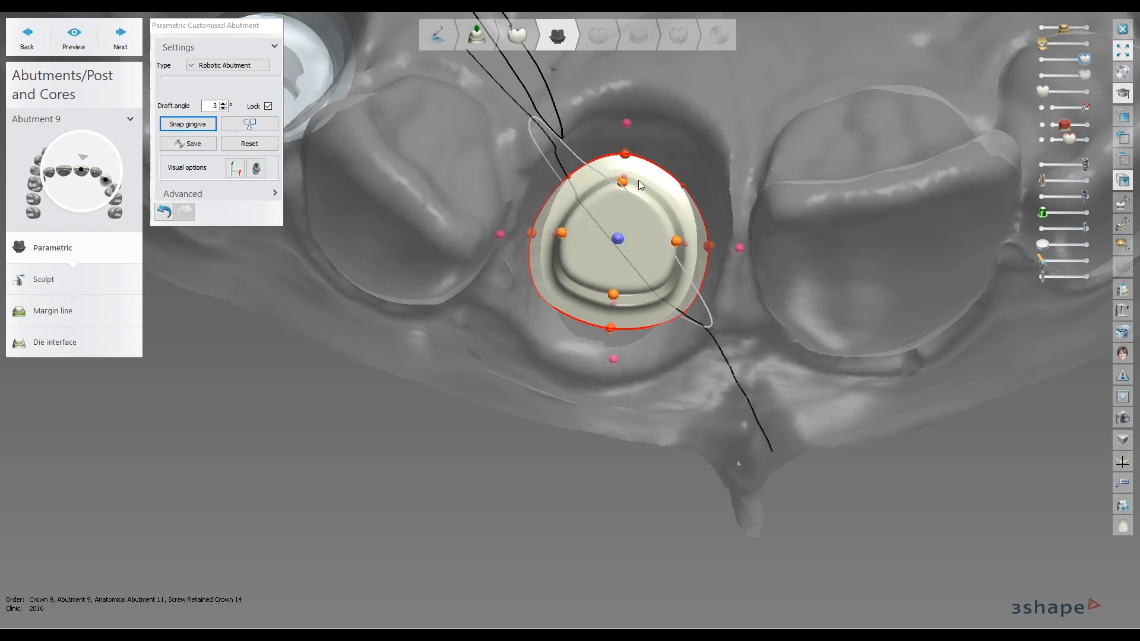
Pull single margin points of abutment 9 upward and outward past the gingiva, working from side views
{"action": "right_click_drag", "start_coordinate": [741, 212], "coordinate": [728, 171]}
{"action": "left_click_drag", "start_coordinate": [708, 277], "coordinate": [734, 159]}
{"action": "left_click_drag", "start_coordinate": [469, 273], "coordinate": [458, 187]}
{"action": "right_click_drag", "start_coordinate": [459, 187], "coordinate": [686, 227]}
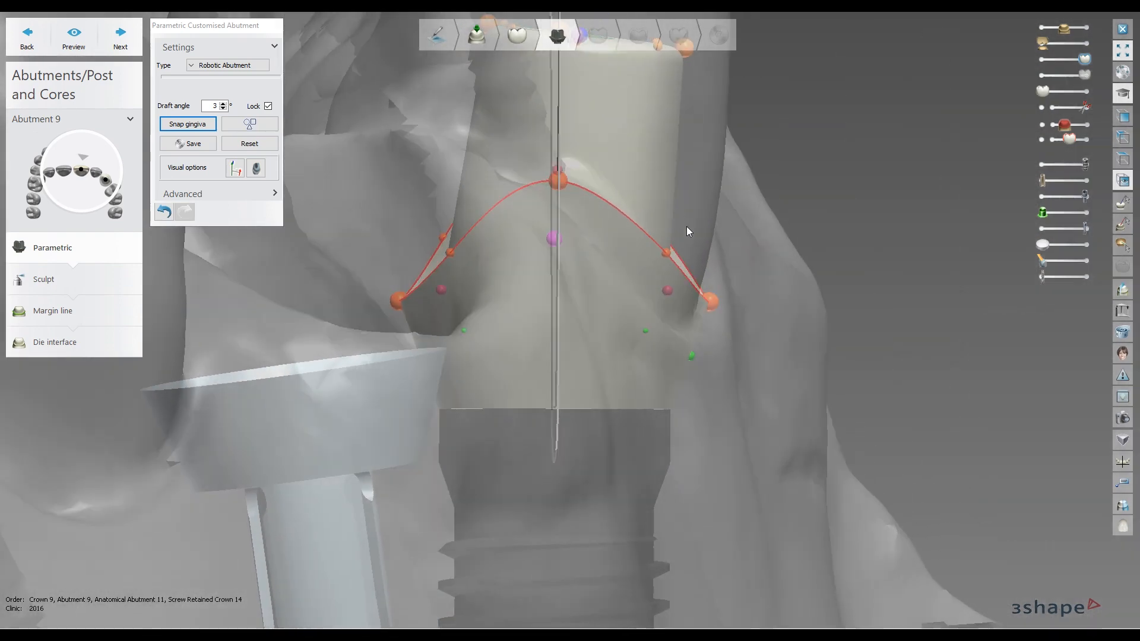
{"action": "left_click_drag", "start_coordinate": [404, 299], "coordinate": [342, 195]}
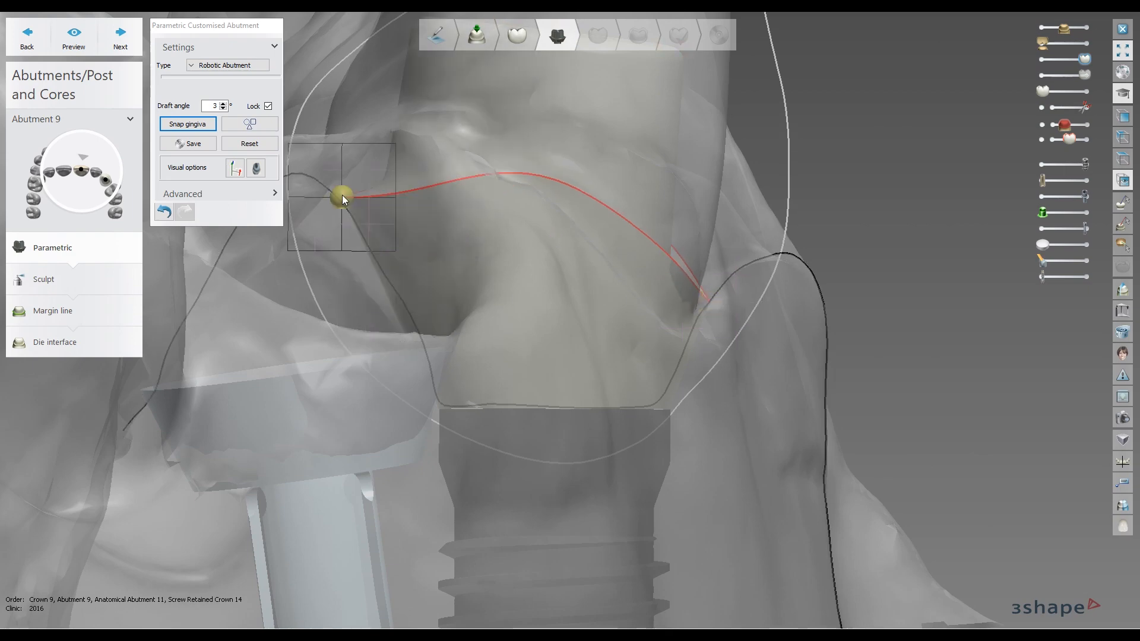
{"action": "right_click_drag", "start_coordinate": [361, 186], "coordinate": [242, 180]}
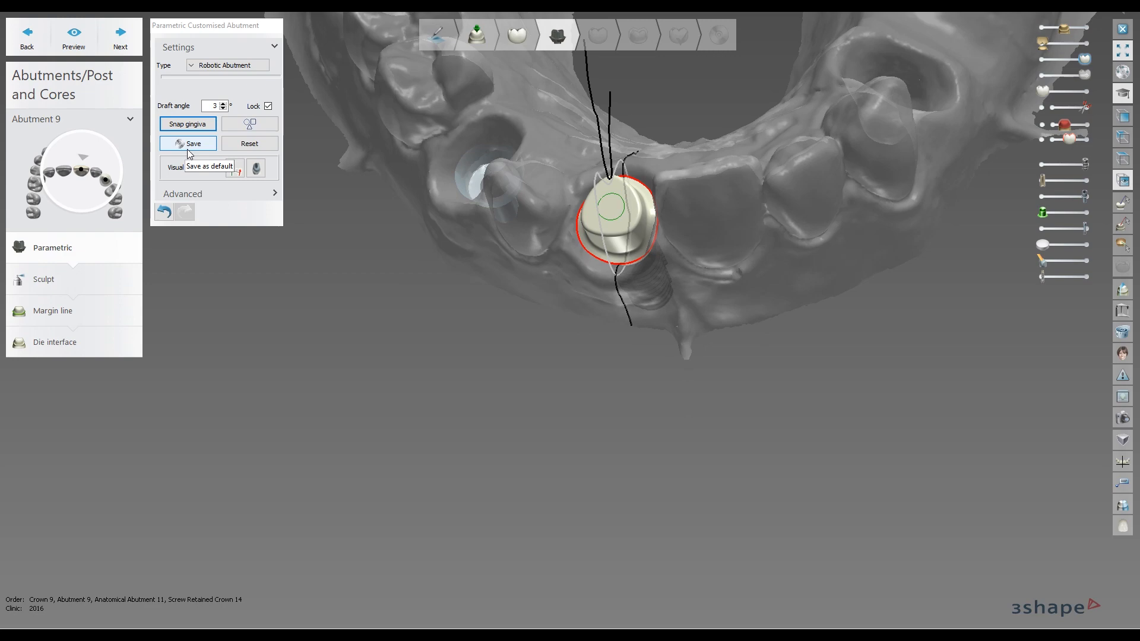
Apply a full reset to the parametric shape of abutment 9
{"action": "middle_click_drag", "start_coordinate": [368, 127], "coordinate": [489, 247]}
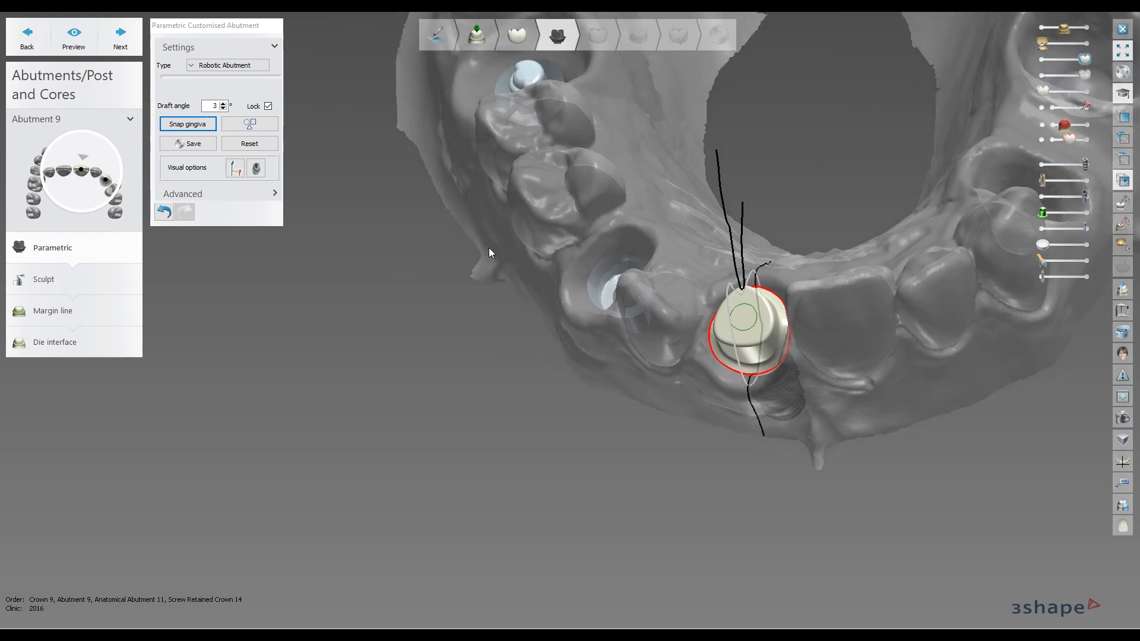
{"action": "right_click_drag", "start_coordinate": [742, 314], "coordinate": [676, 204]}
{"action": "scroll", "coordinate": [758, 251], "scroll_direction": "up", "scroll_amount": 5}
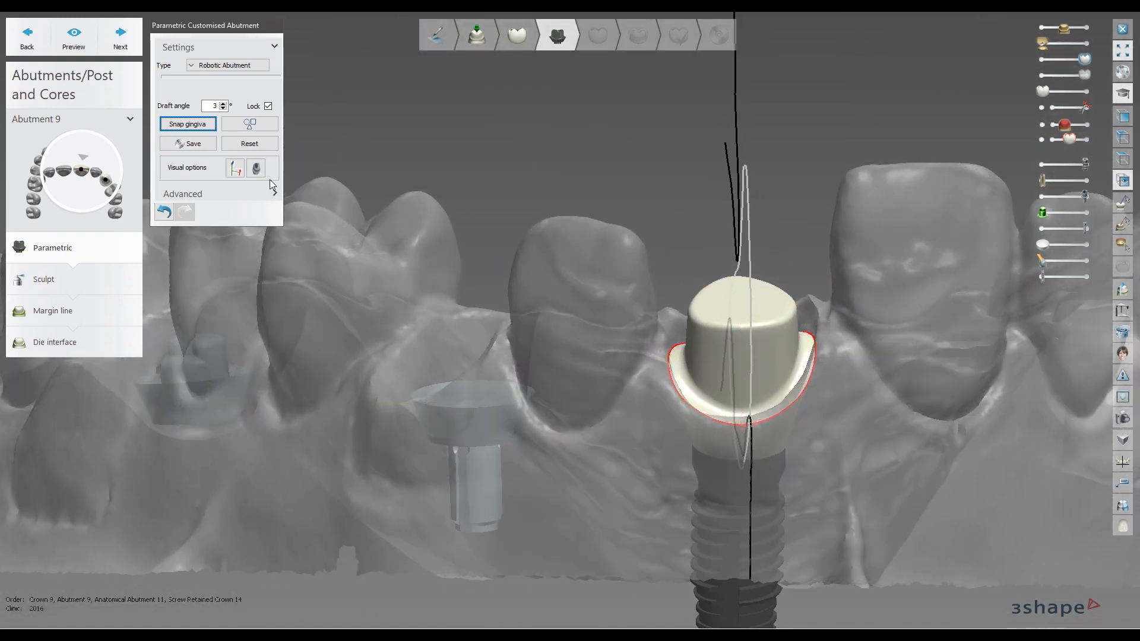
{"action": "left_click", "coordinate": [260, 148]}
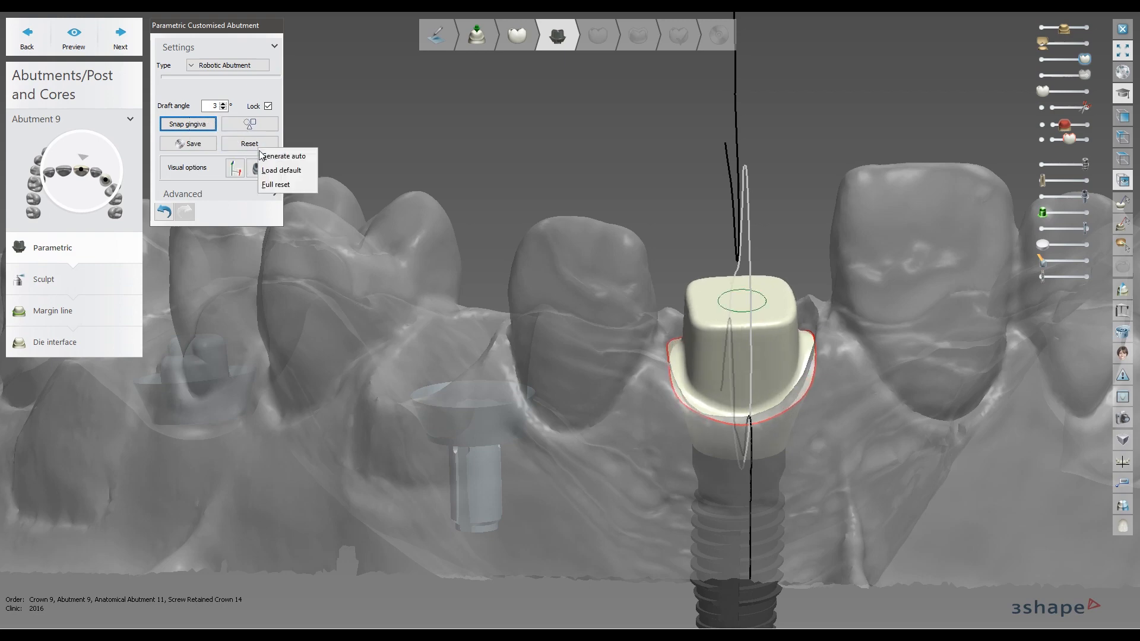
{"action": "left_click", "coordinate": [276, 185]}
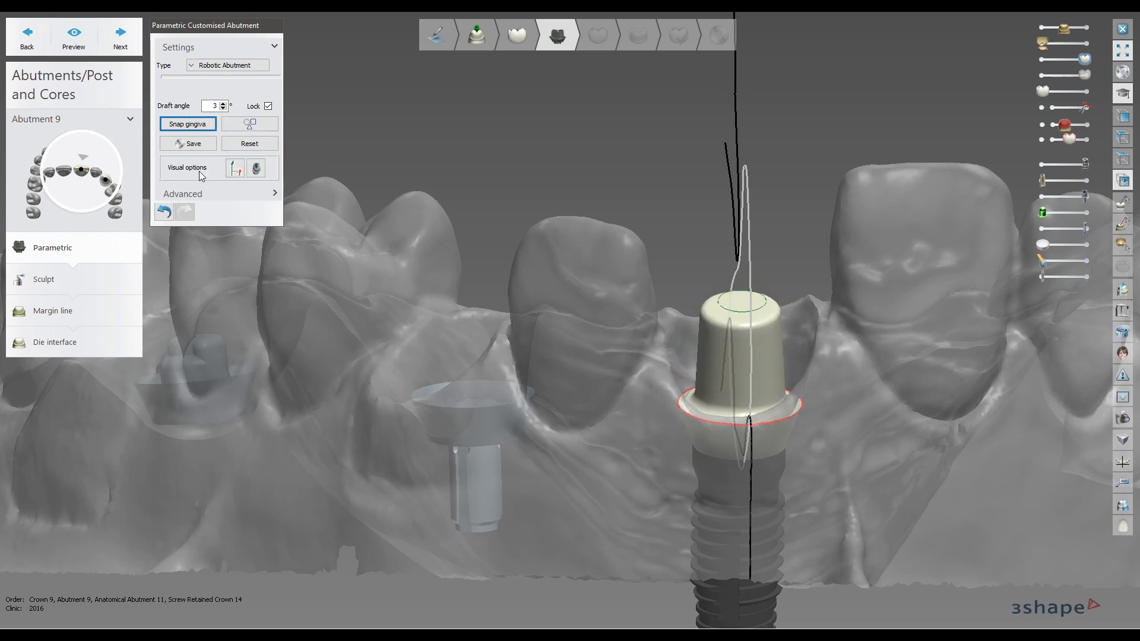
Show the screw channel cylinder through abutment 9 for inspection and hide it again
{"action": "right_click_drag", "start_coordinate": [683, 181], "coordinate": [711, 293]}
{"action": "middle_click_drag", "start_coordinate": [711, 293], "coordinate": [743, 227]}
{"action": "scroll", "coordinate": [744, 226], "scroll_direction": "up", "scroll_amount": 3}
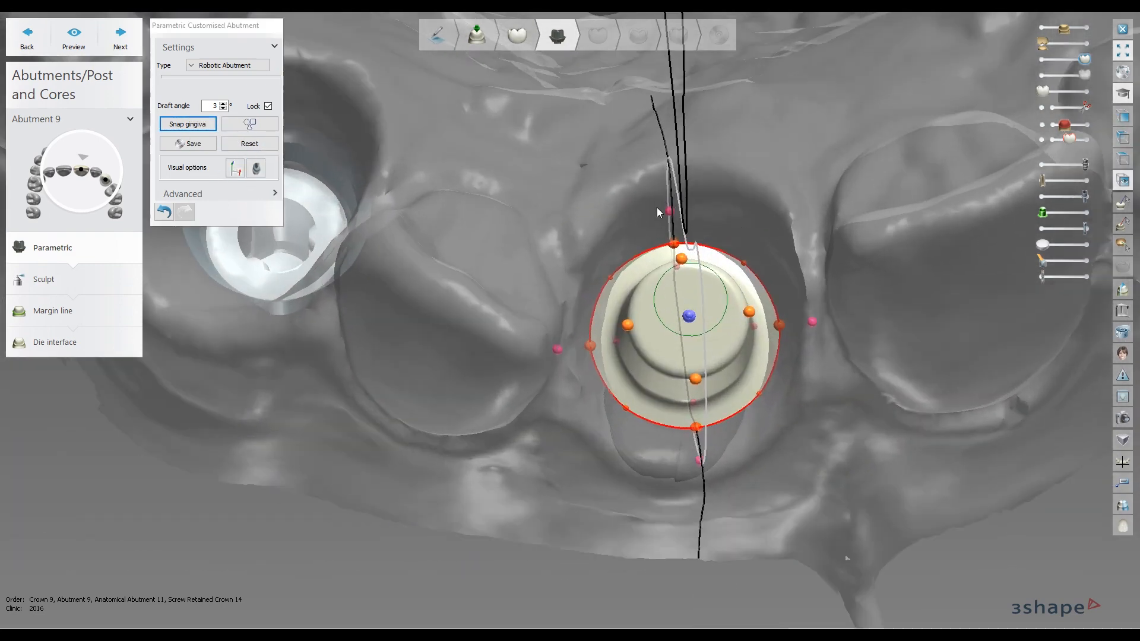
{"action": "right_click_drag", "start_coordinate": [656, 208], "coordinate": [672, 208]}
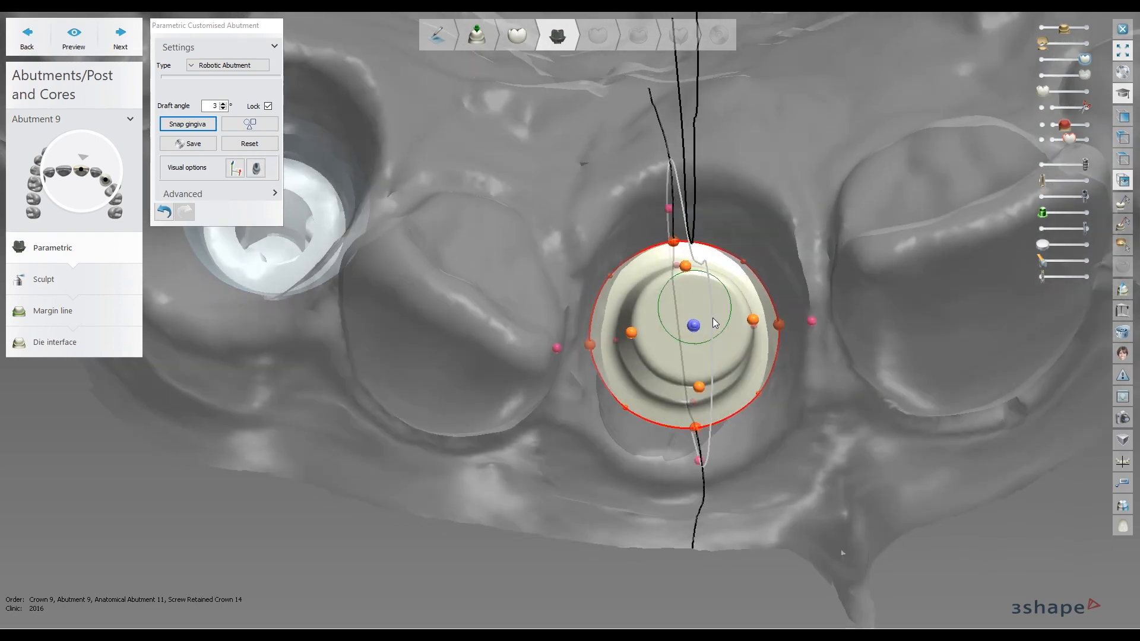
{"action": "scroll", "coordinate": [716, 322], "scroll_direction": "up", "scroll_amount": 3}
{"action": "scroll", "coordinate": [721, 327], "scroll_direction": "up", "scroll_amount": 2}
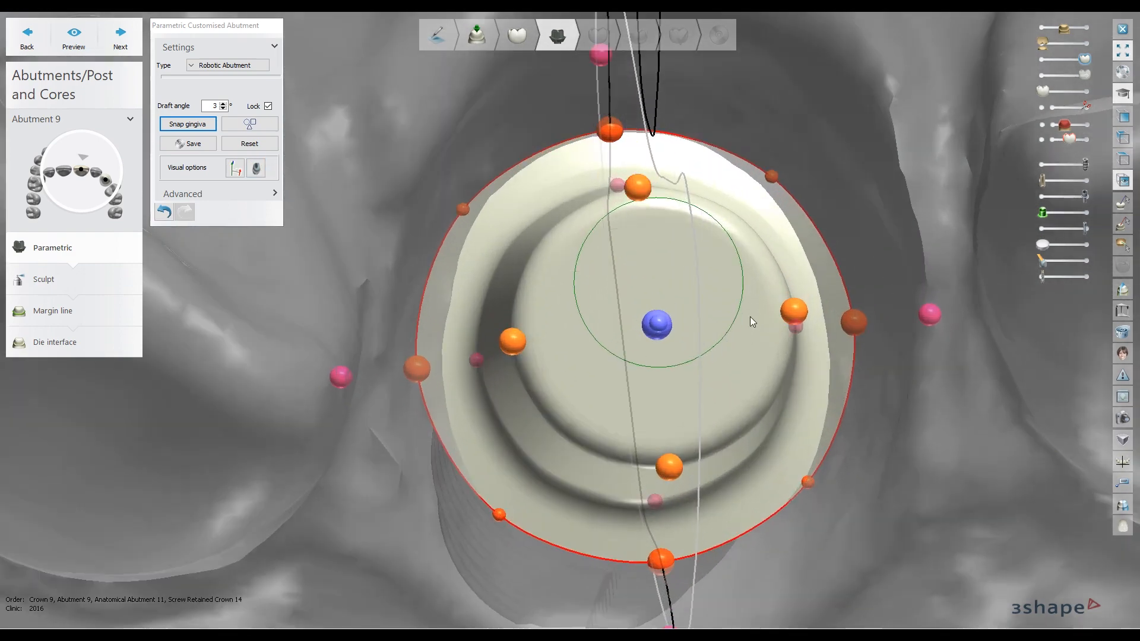
{"action": "scroll", "coordinate": [807, 302], "scroll_direction": "down", "scroll_amount": 3}
{"action": "right_click_drag", "start_coordinate": [808, 300], "coordinate": [808, 262]}
{"action": "left_click", "coordinate": [1088, 260]}
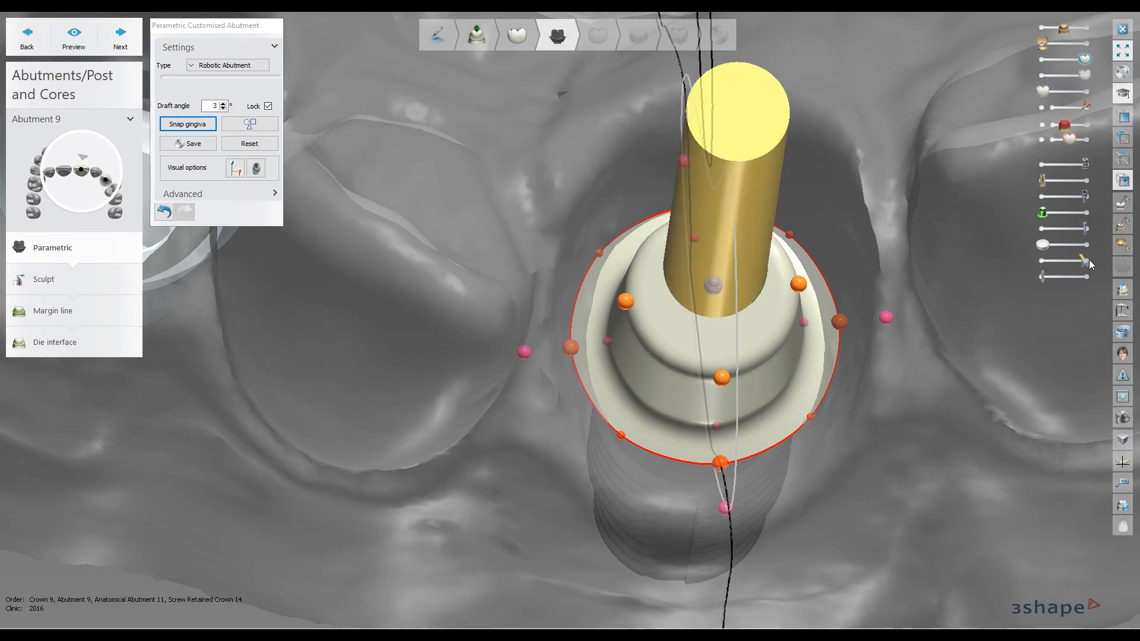
{"action": "right_click_drag", "start_coordinate": [944, 288], "coordinate": [1049, 252]}
{"action": "left_click_drag", "start_coordinate": [1072, 265], "coordinate": [1010, 261]}
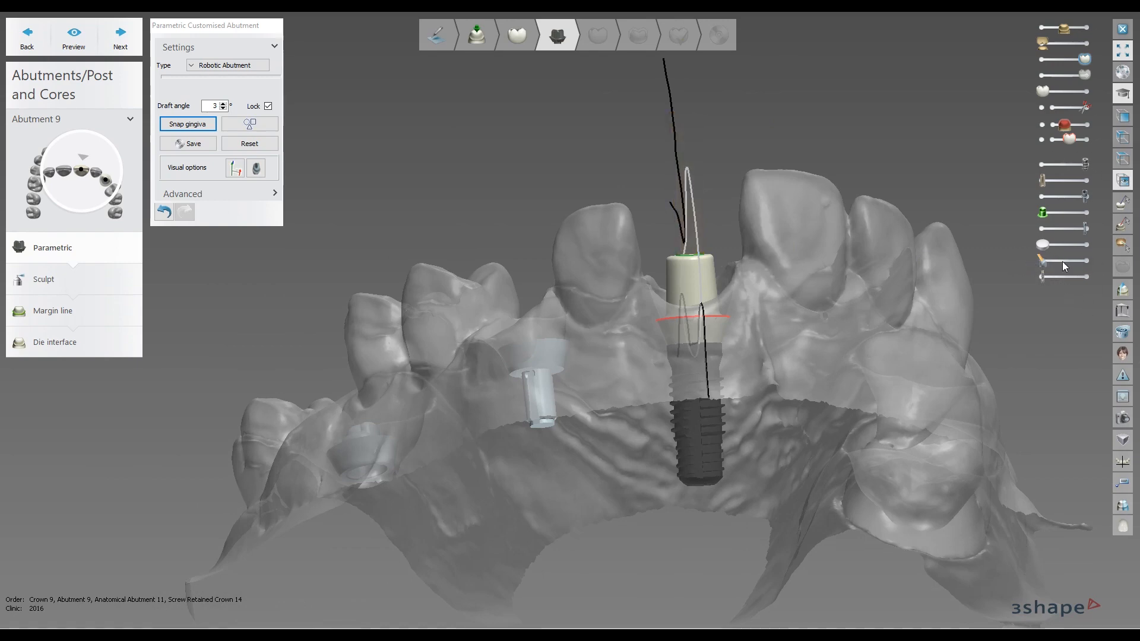
Display the screw hole cut through abutment 9 and inspect it from above
{"action": "right_click_drag", "start_coordinate": [855, 284], "coordinate": [1027, 189]}
{"action": "left_click_drag", "start_coordinate": [1079, 164], "coordinate": [1087, 197]}
{"action": "right_click_drag", "start_coordinate": [789, 218], "coordinate": [737, 255]}
{"action": "scroll", "coordinate": [751, 255], "scroll_direction": "up", "scroll_amount": 3}
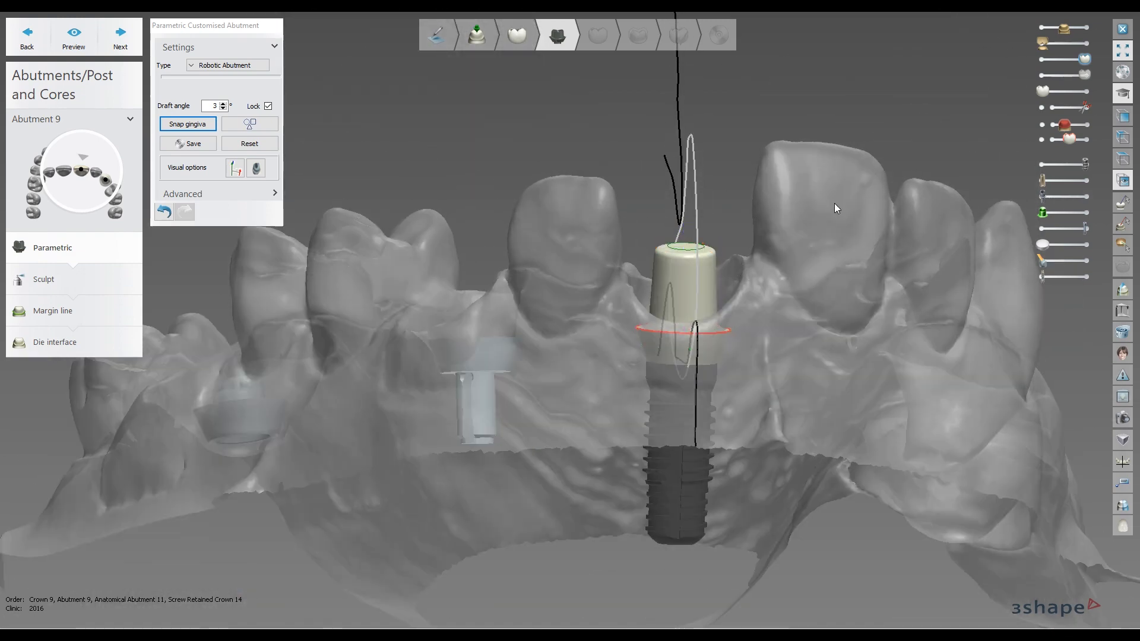
{"action": "middle_click_drag", "start_coordinate": [835, 204], "coordinate": [847, 201]}
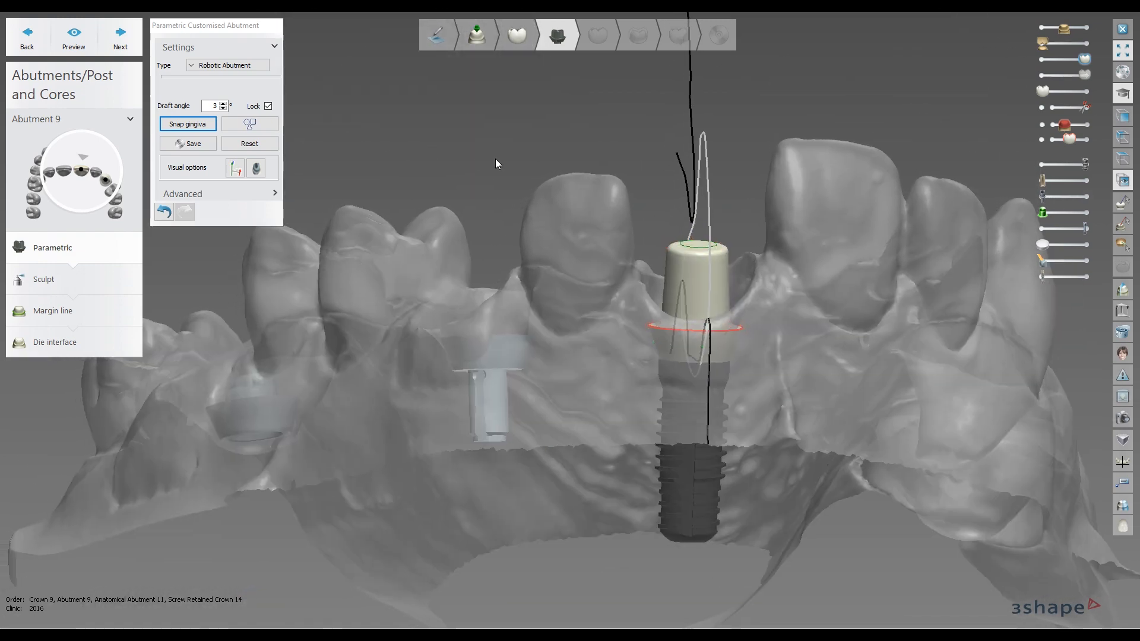
{"action": "left_click", "coordinate": [259, 172]}
{"action": "right_click_drag", "start_coordinate": [769, 231], "coordinate": [769, 334]}
{"action": "scroll", "coordinate": [709, 319], "scroll_direction": "up", "scroll_amount": 4}
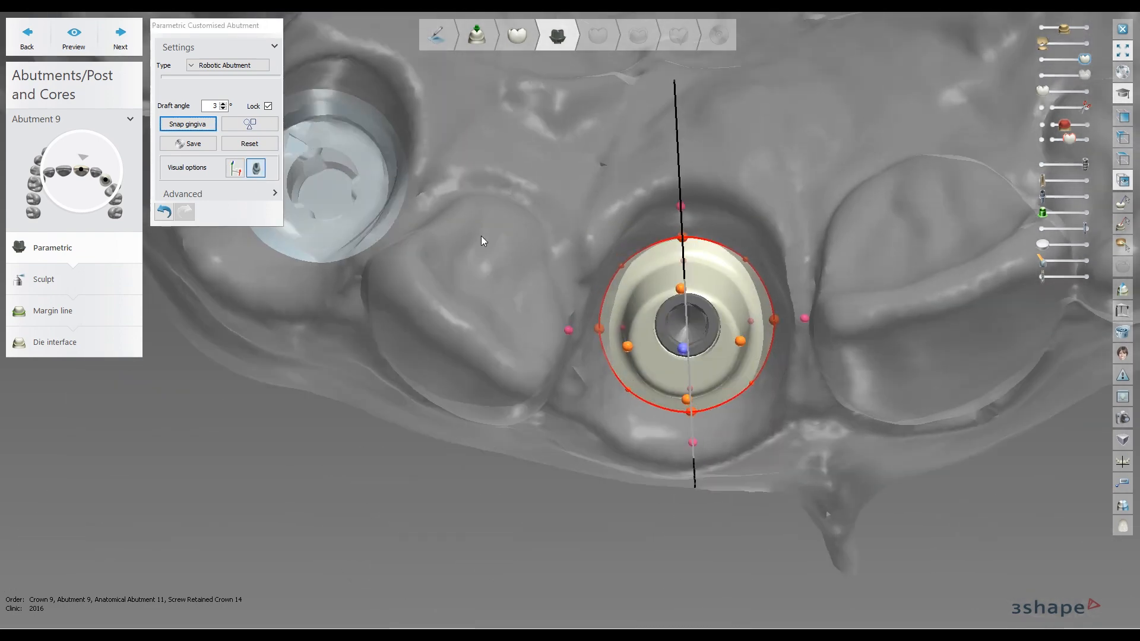
{"action": "right_click_drag", "start_coordinate": [683, 267], "coordinate": [377, 180]}
Turn off the screw hole display and show the direction axes of abutment 9, including the insertion direction
{"action": "left_click", "coordinate": [257, 169]}
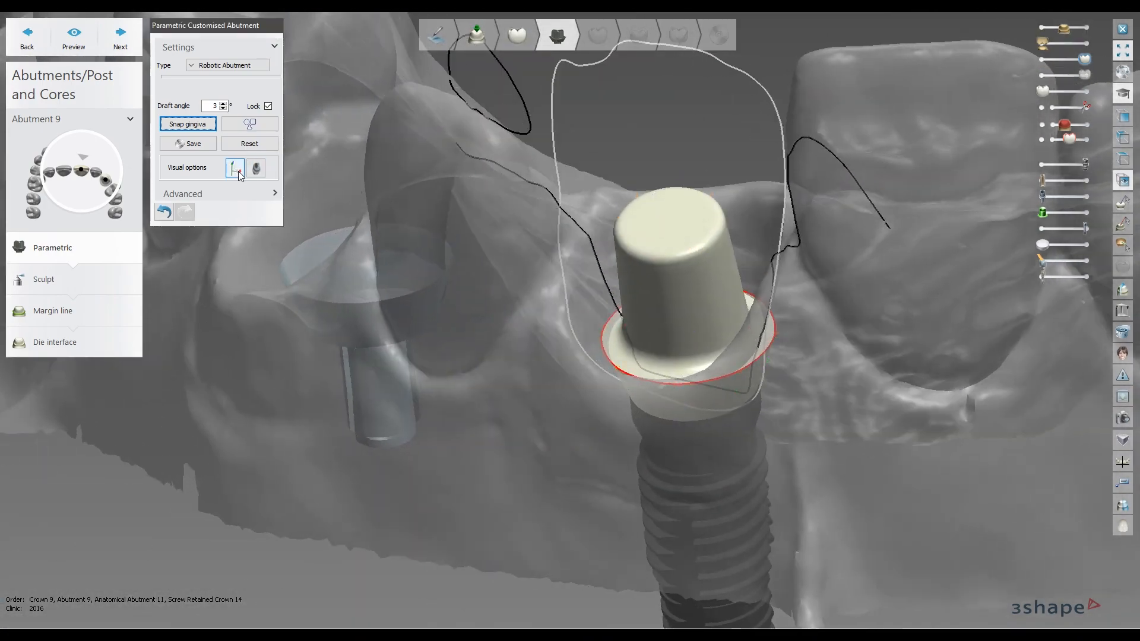
{"action": "left_click", "coordinate": [235, 169]}
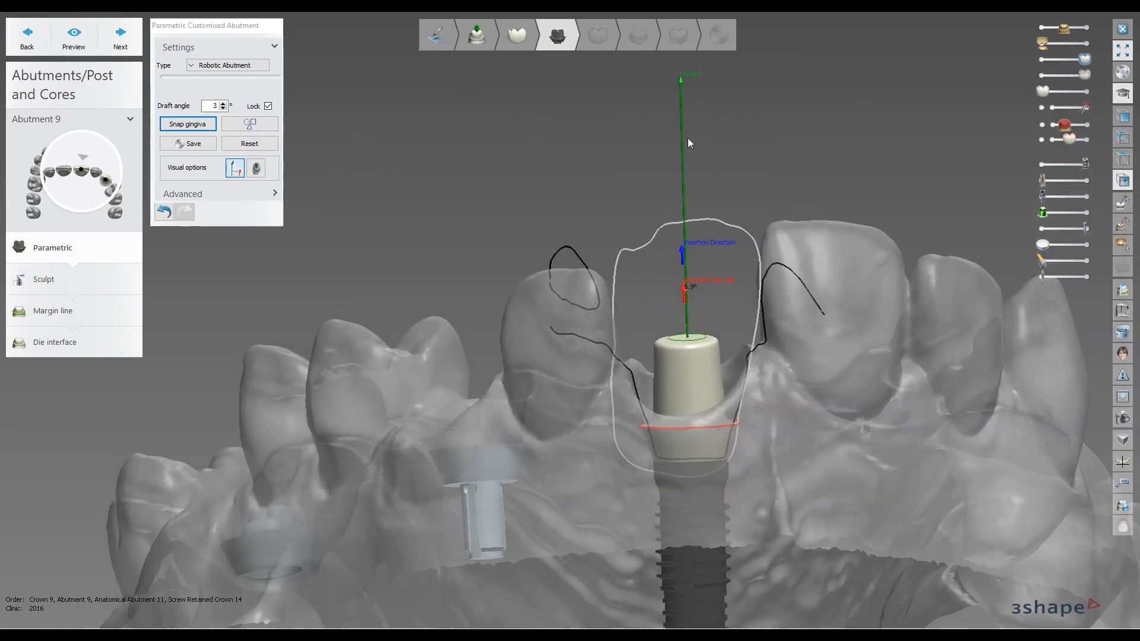
{"action": "right_click_drag", "start_coordinate": [687, 137], "coordinate": [683, 205]}
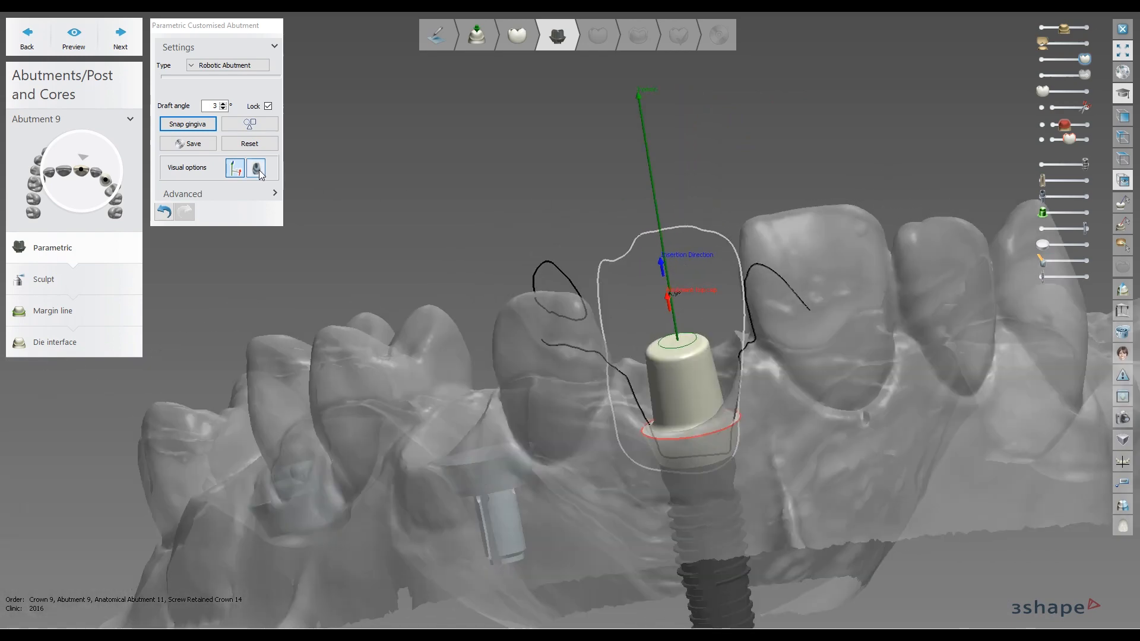
Hide the direction axes of abutment 9 and expand the advanced parametric settings
{"action": "left_click", "coordinate": [236, 172]}
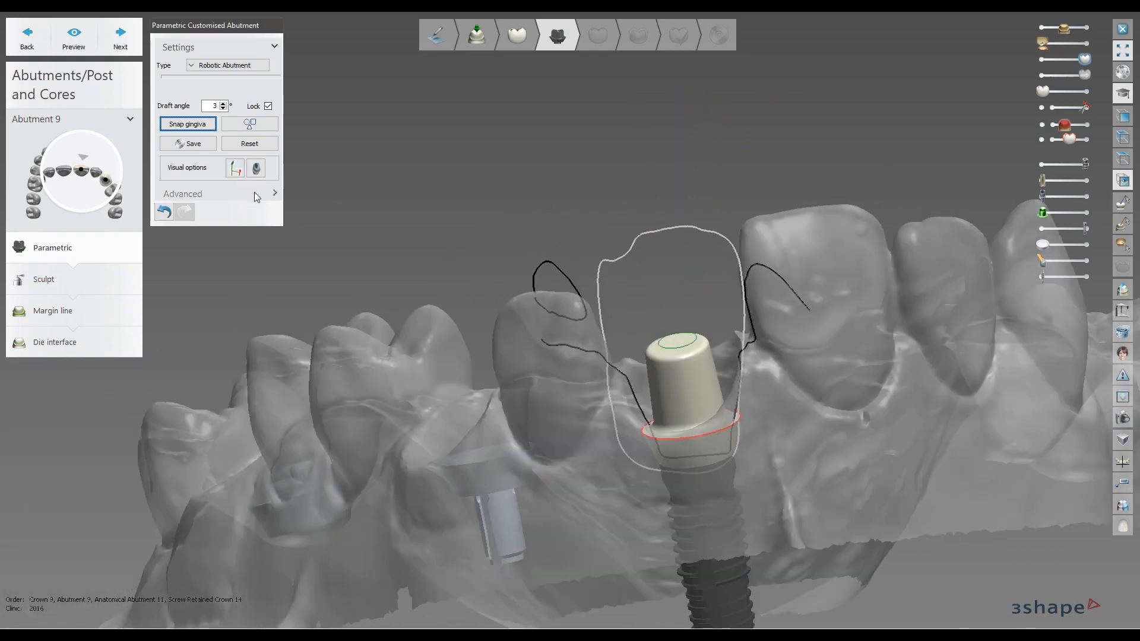
{"action": "left_click", "coordinate": [254, 191]}
{"action": "scroll", "coordinate": [685, 151], "scroll_direction": "down", "scroll_amount": 2}
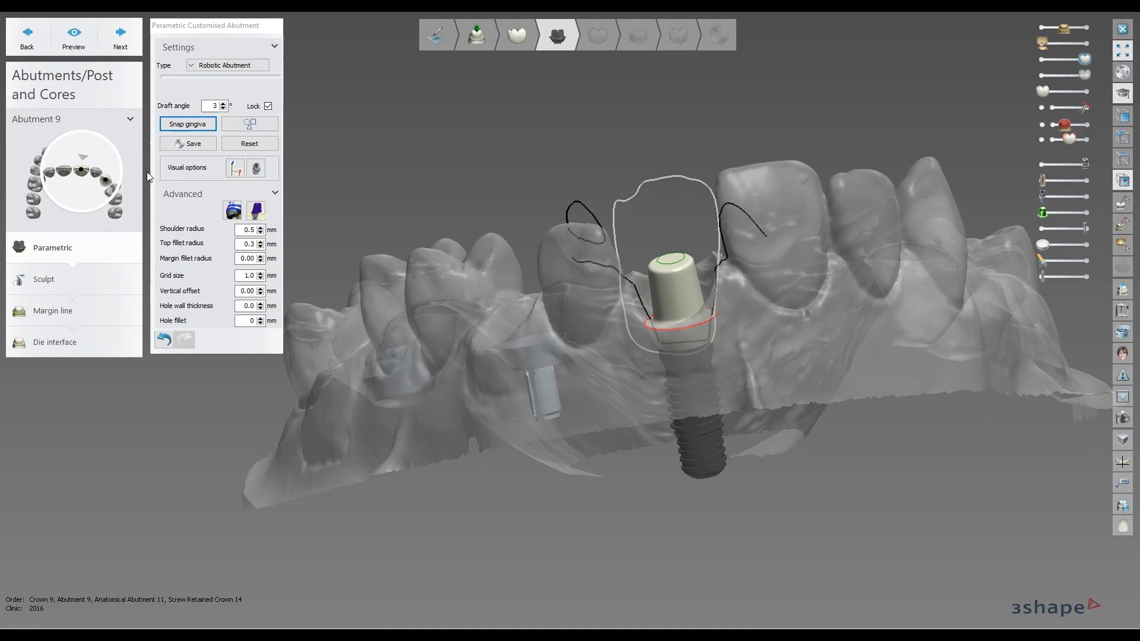
Show the direction axes of abutment 9, inspect the insertion direction and top cap arrows from several angles, and hide the axes again
{"action": "left_click", "coordinate": [236, 169]}
{"action": "left_click", "coordinate": [237, 170]}
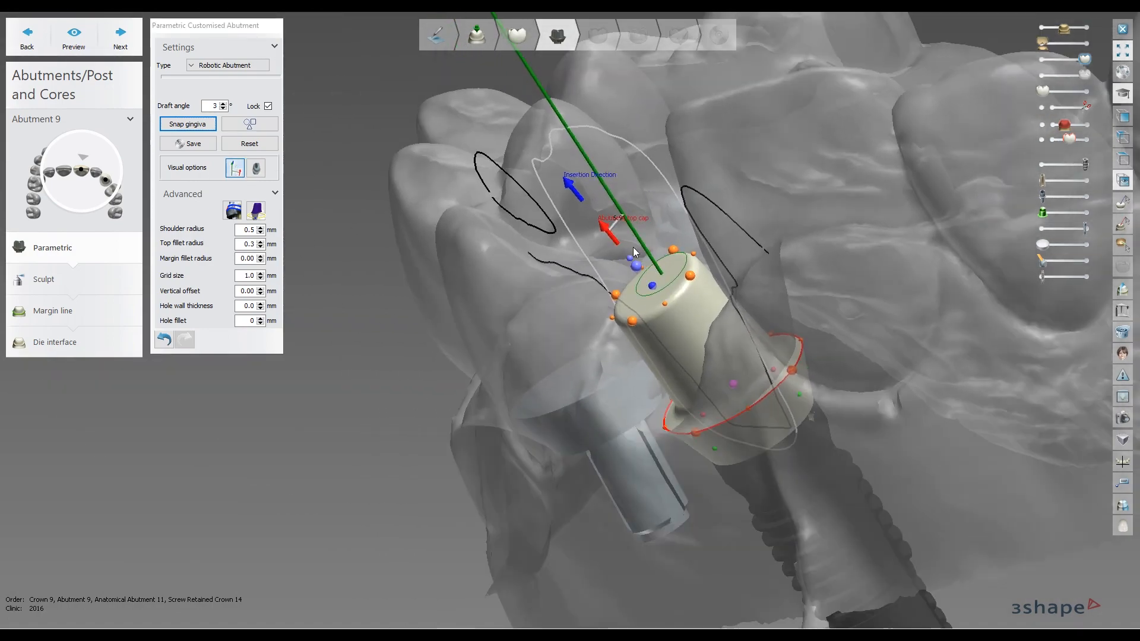
{"action": "middle_click_drag", "start_coordinate": [636, 210], "coordinate": [652, 251]}
{"action": "middle_click_drag", "start_coordinate": [516, 152], "coordinate": [539, 242]}
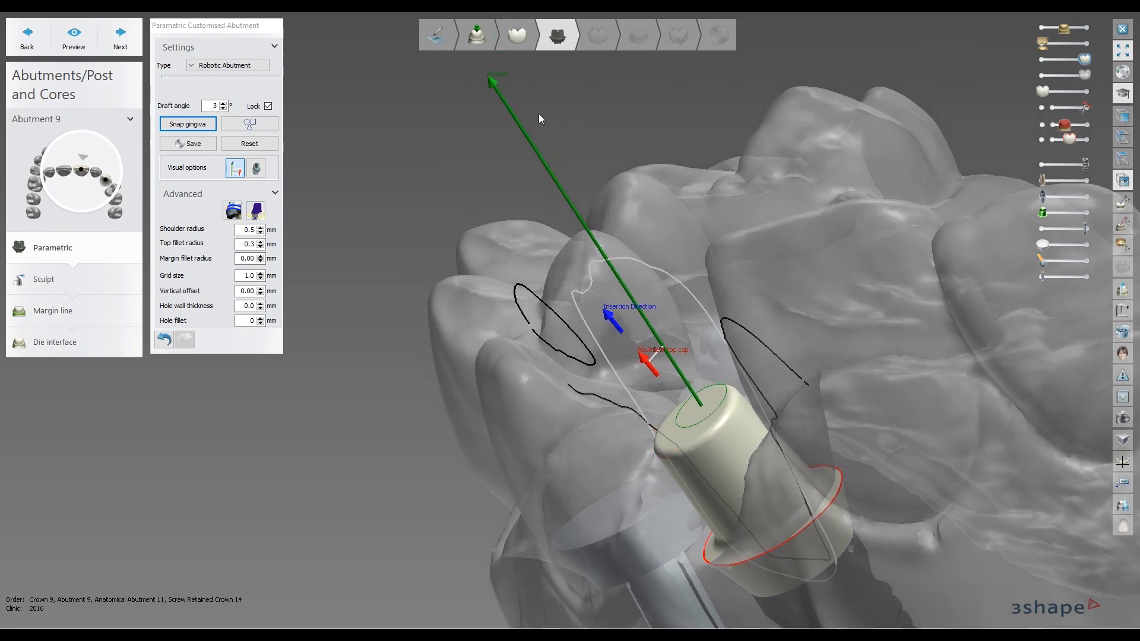
{"action": "right_click_drag", "start_coordinate": [524, 105], "coordinate": [700, 178]}
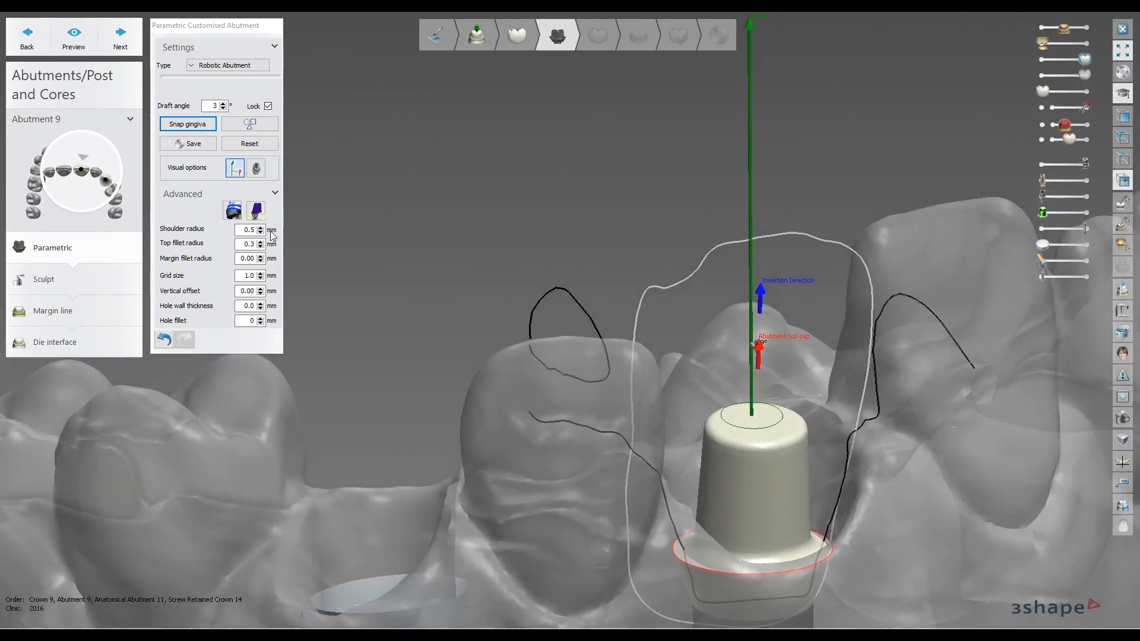
{"action": "scroll", "coordinate": [740, 172], "scroll_direction": "down", "scroll_amount": 2}
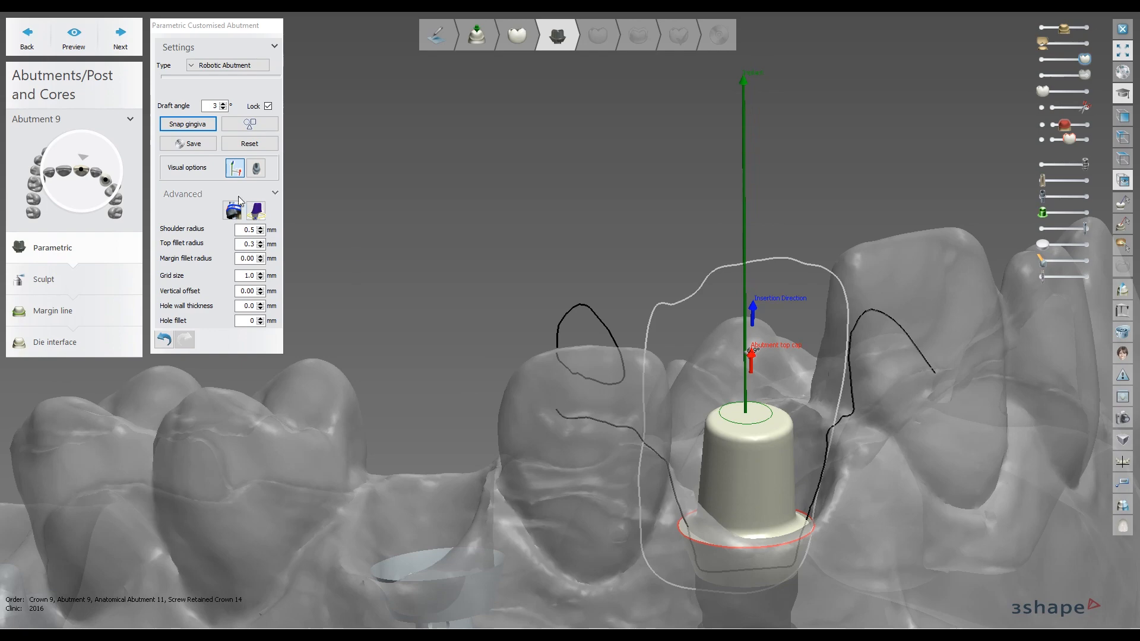
{"action": "left_click", "coordinate": [235, 172]}
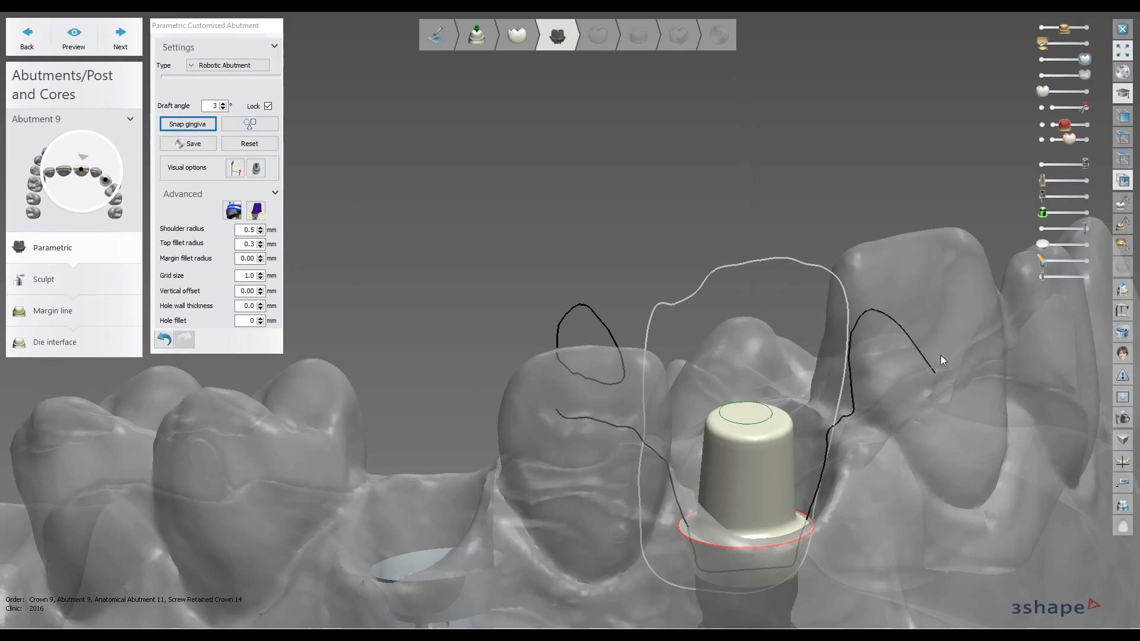
Examine abutment 9 from above, checking its top cap and shoulder relative to the margin line and neighbouring teeth
{"action": "scroll", "coordinate": [943, 360], "scroll_direction": "down", "scroll_amount": 4}
{"action": "right_click_drag", "start_coordinate": [943, 361], "coordinate": [852, 332]}
{"action": "scroll", "coordinate": [861, 383], "scroll_direction": "up", "scroll_amount": 6}
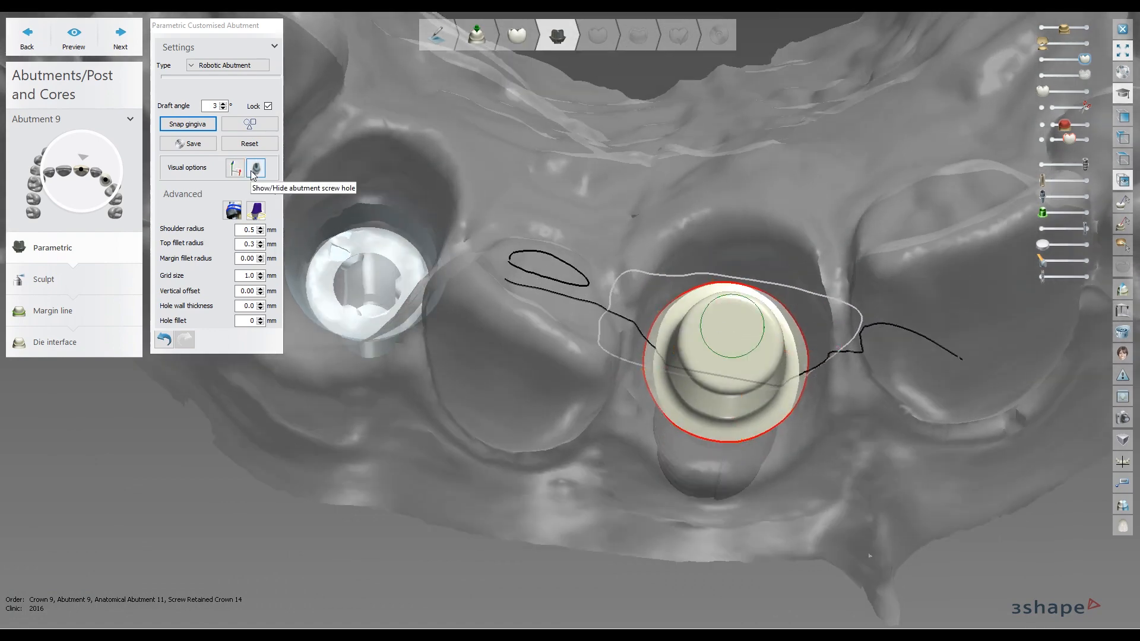
{"action": "scroll", "coordinate": [674, 223], "scroll_direction": "down", "scroll_amount": 2}
{"action": "right_click_drag", "start_coordinate": [650, 244], "coordinate": [628, 218]}
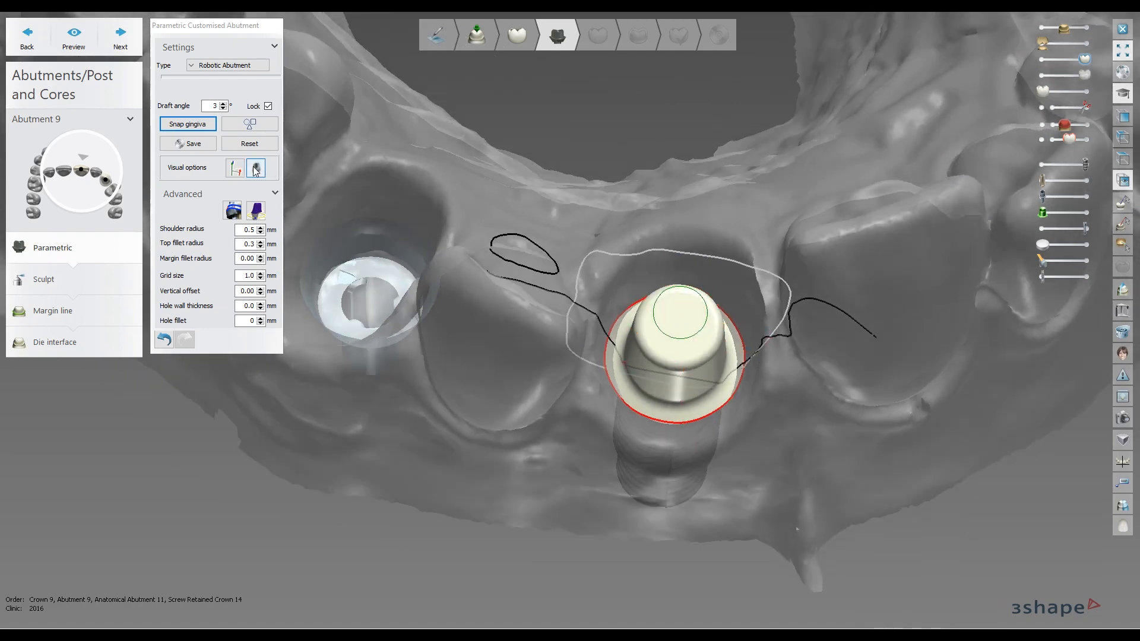
{"action": "middle_click_drag", "start_coordinate": [694, 237], "coordinate": [669, 252]}
{"action": "right_click_drag", "start_coordinate": [670, 252], "coordinate": [668, 244]}
{"action": "scroll", "coordinate": [668, 244], "scroll_direction": "up", "scroll_amount": 3}
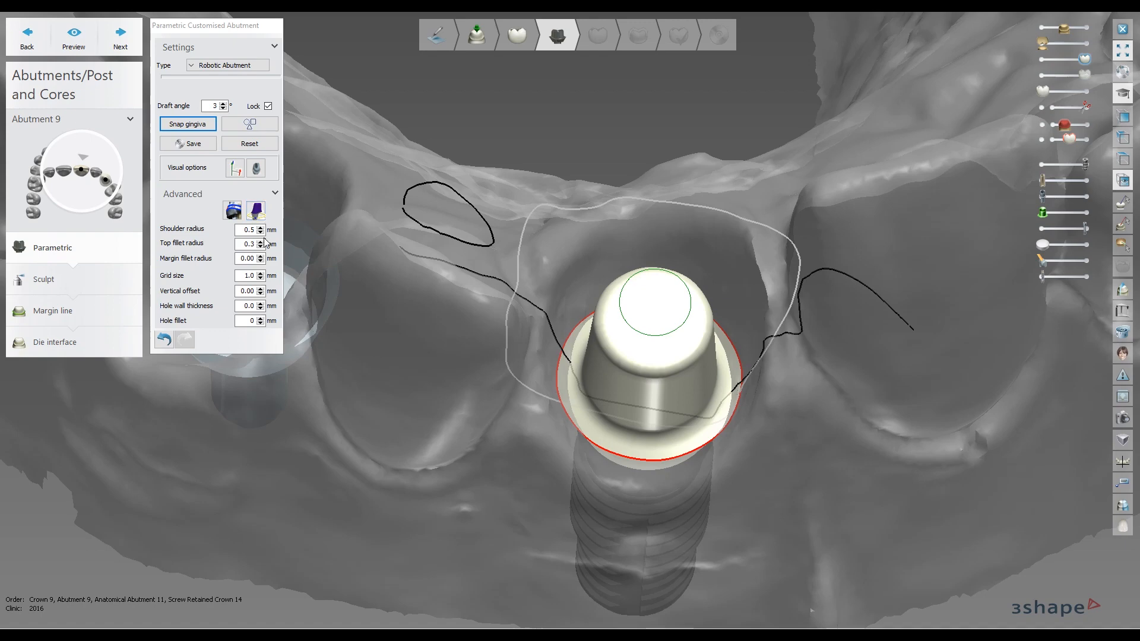
{"action": "mouse_move", "coordinate": [620, 318]}
{"action": "right_click_drag", "start_coordinate": [623, 324], "coordinate": [621, 335]}
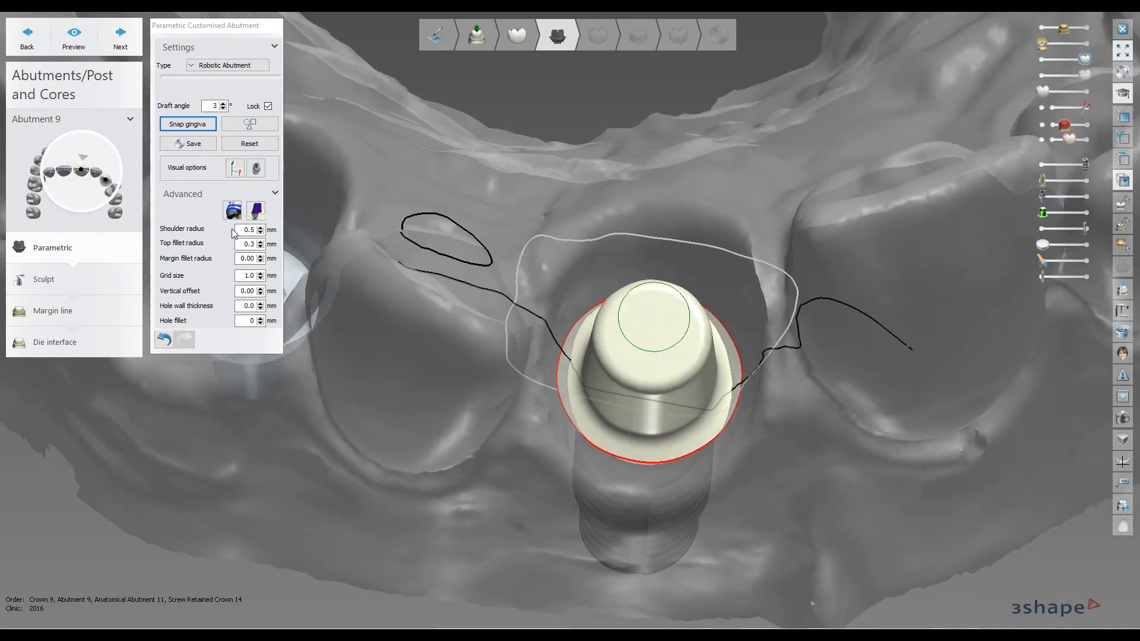
{"action": "mouse_move", "coordinate": [634, 303]}
Inspect the shoulder curve and the rounded top edge of abutment 9 up close from the side
{"action": "right_click_drag", "start_coordinate": [548, 287], "coordinate": [595, 171]}
{"action": "scroll", "coordinate": [572, 212], "scroll_direction": "up", "scroll_amount": 4}
{"action": "scroll", "coordinate": [583, 265], "scroll_direction": "up", "scroll_amount": 6}
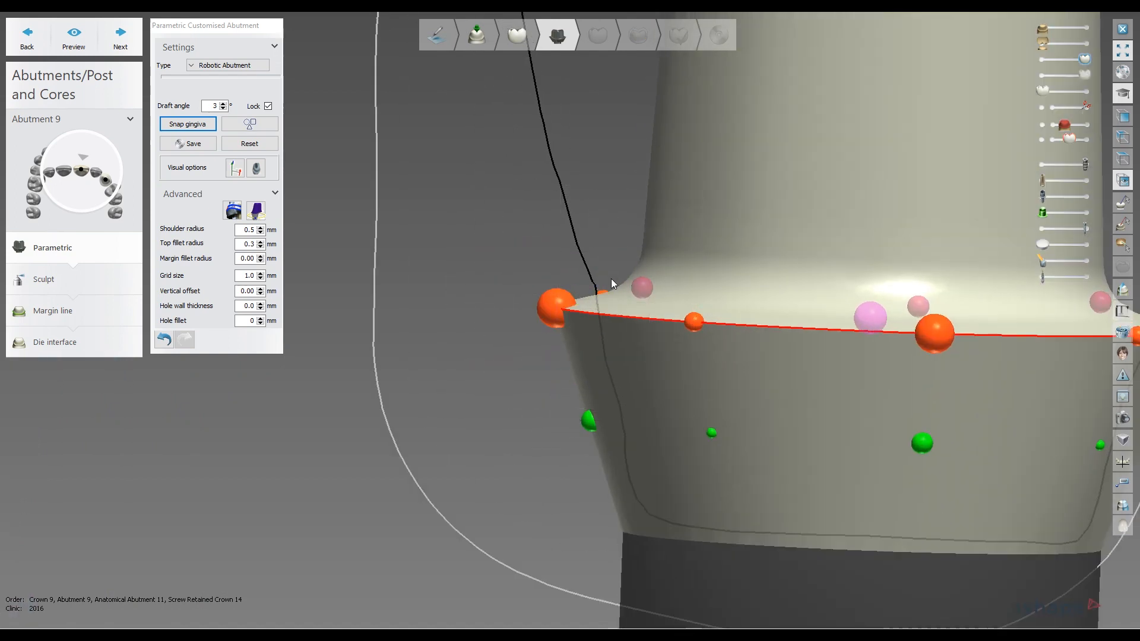
{"action": "right_click_drag", "start_coordinate": [323, 223], "coordinate": [629, 151]}
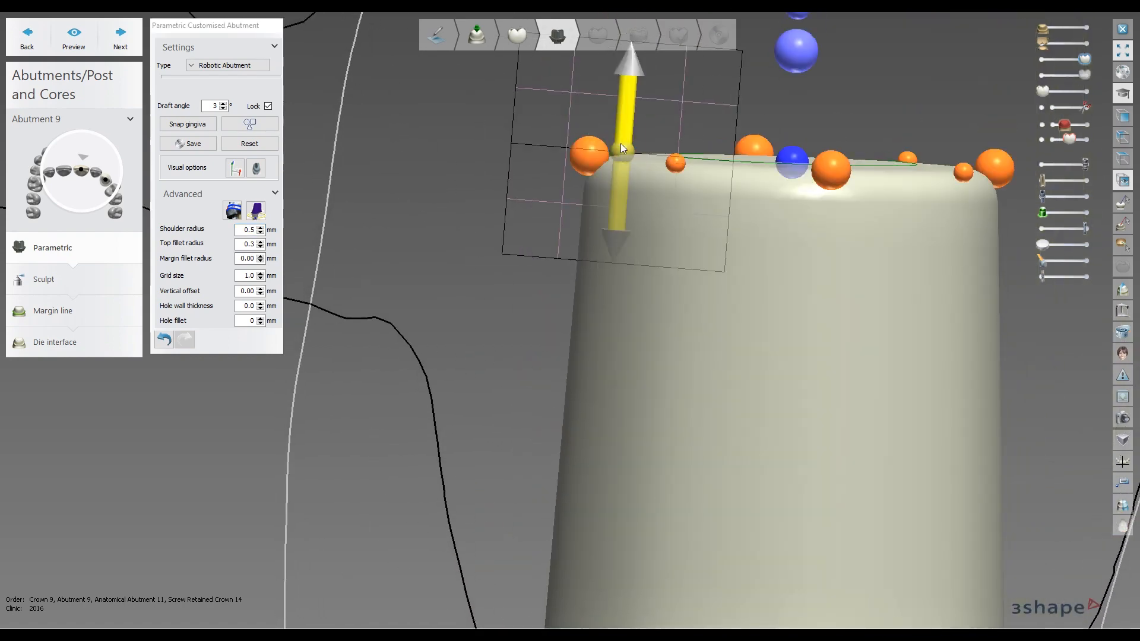
{"action": "scroll", "coordinate": [593, 204], "scroll_direction": "down", "scroll_amount": 4}
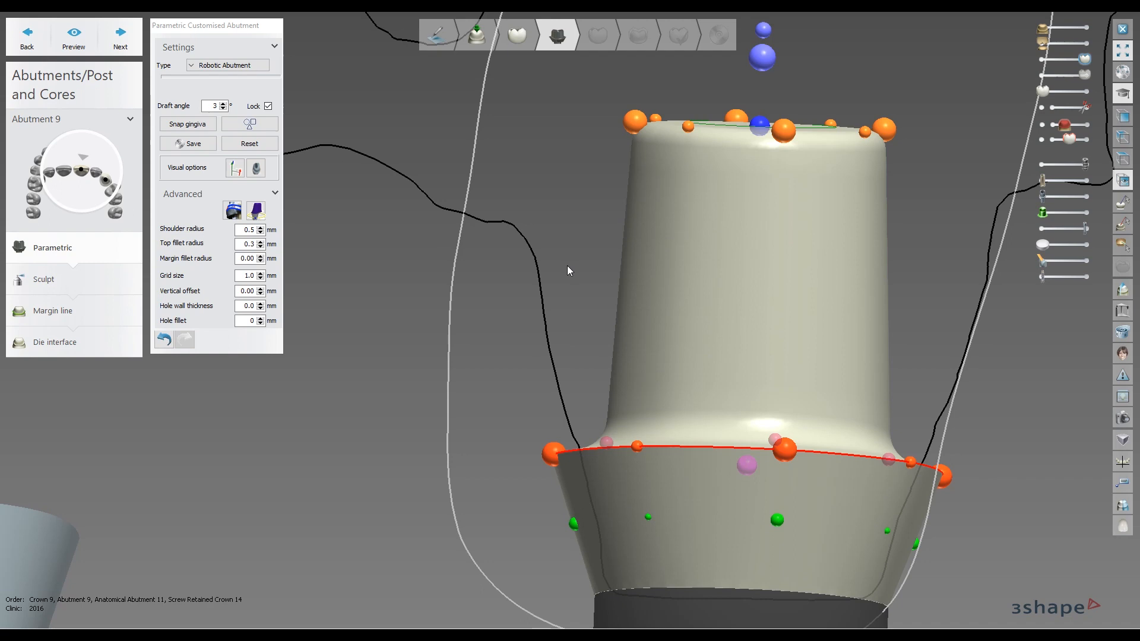
Open the shoulder radius and top fillet radius values for editing and inspect the shoulder of abutment 9
{"action": "left_click", "coordinate": [245, 230]}
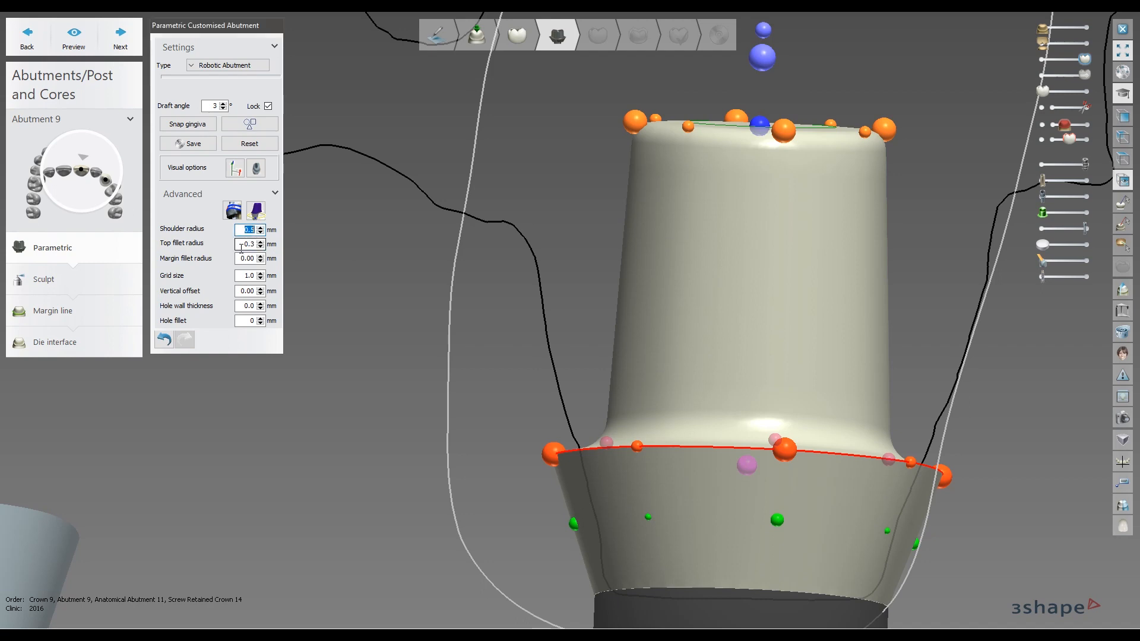
{"action": "key", "text": "Tab"}
{"action": "left_click", "coordinate": [240, 244]}
{"action": "left_click_drag", "start_coordinate": [241, 230], "coordinate": [276, 229]}
{"action": "right_click_drag", "start_coordinate": [665, 405], "coordinate": [586, 322]}
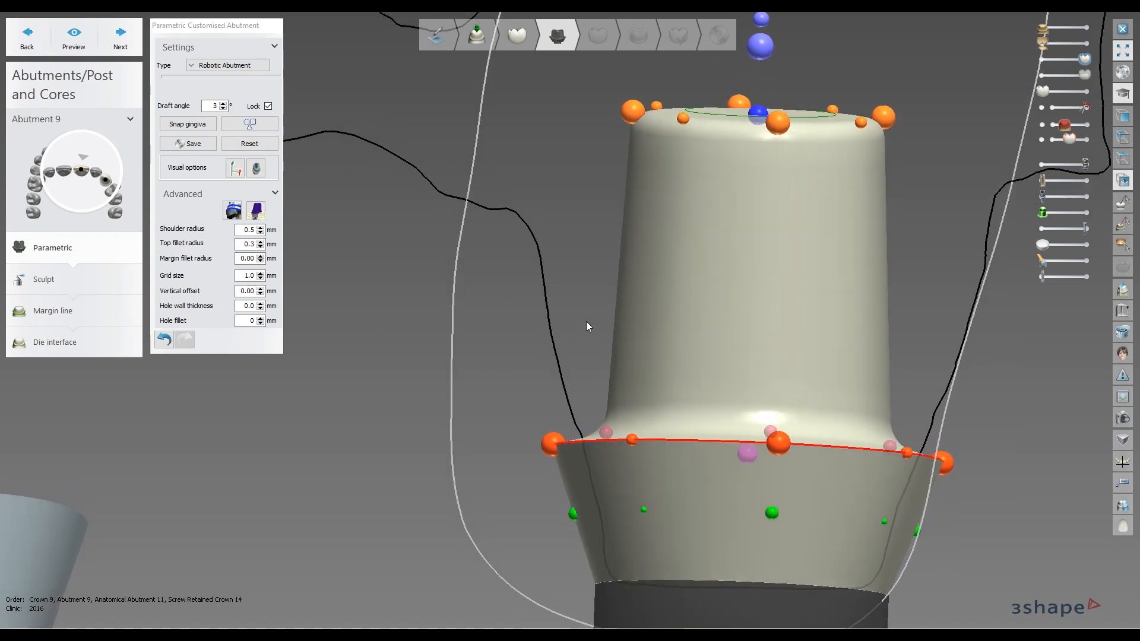
Set the top fillet radius of abutment 9 to 0.5 mm and inspect the rounding of its top edge
{"action": "left_click", "coordinate": [239, 243]}
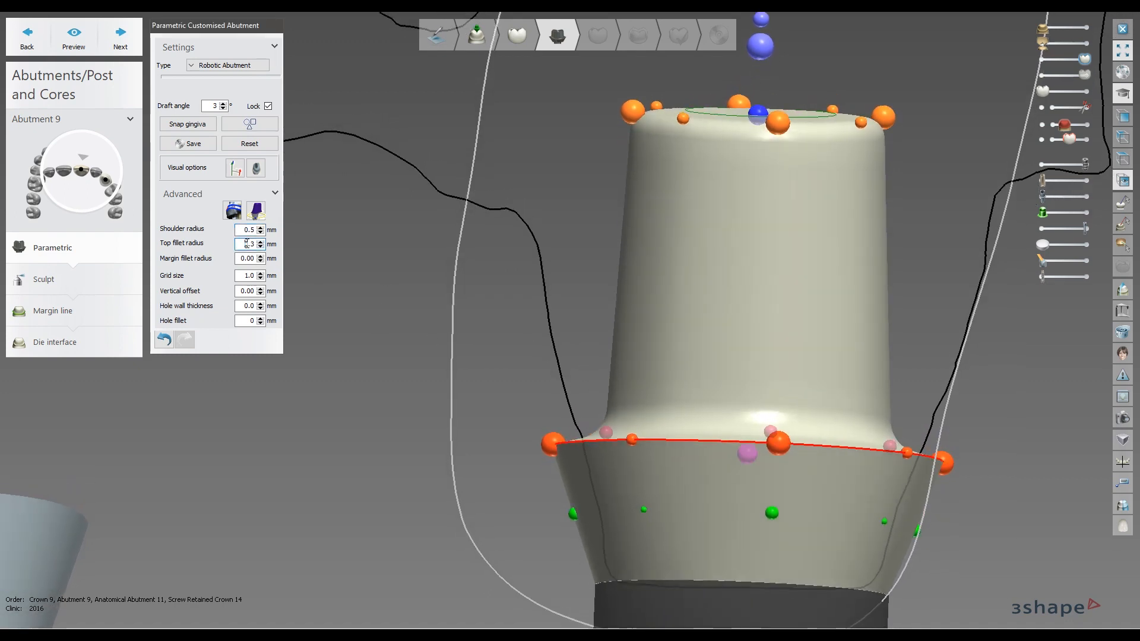
{"action": "right_click_drag", "start_coordinate": [629, 163], "coordinate": [599, 180]}
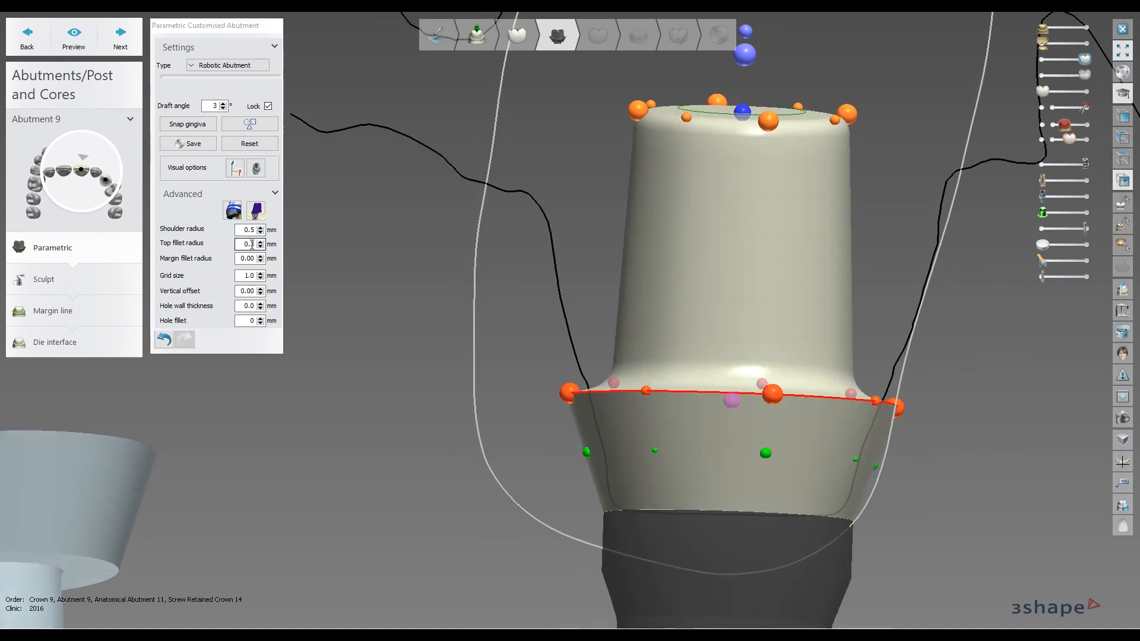
{"action": "left_click_drag", "start_coordinate": [251, 244], "coordinate": [258, 247]}
{"action": "type", "text": "5"}
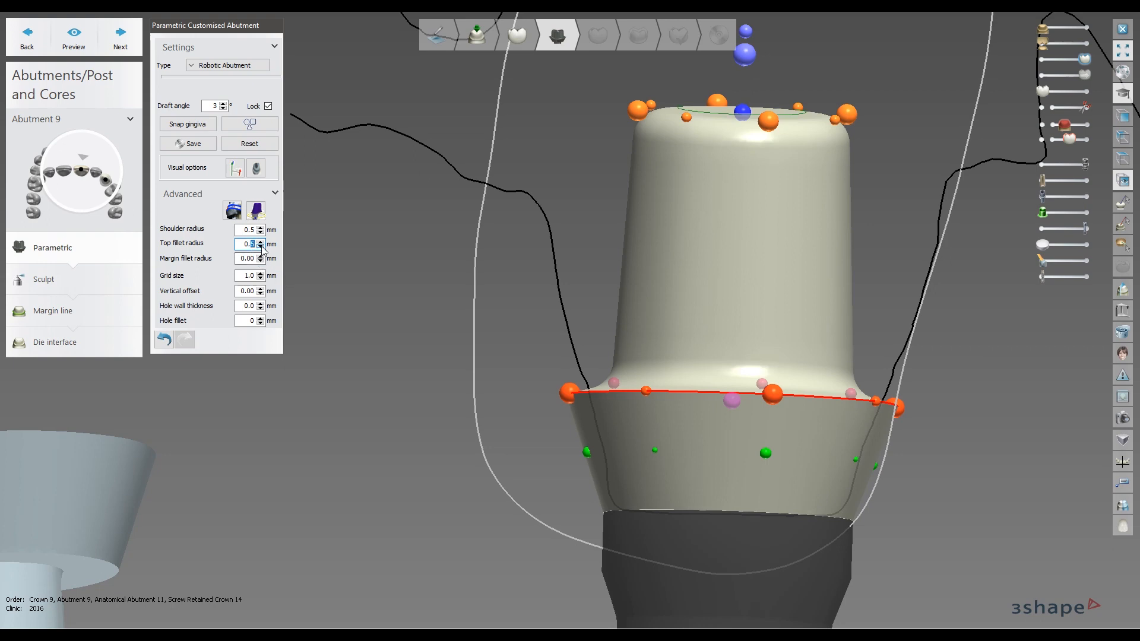
{"action": "type", "text": "3"}
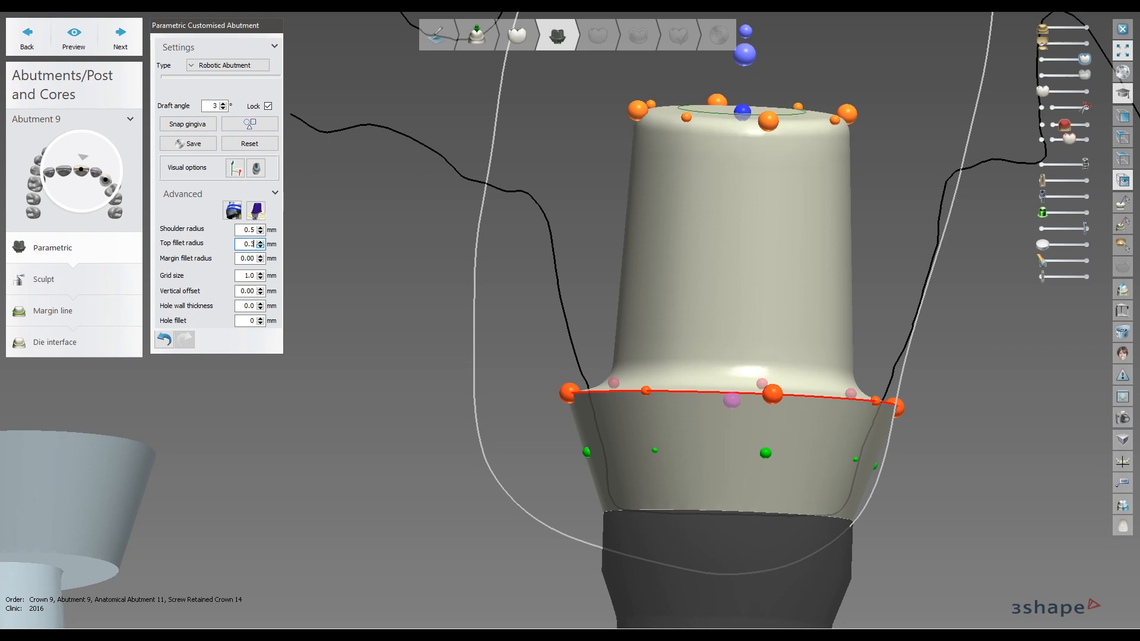
{"action": "type", "text": "5"}
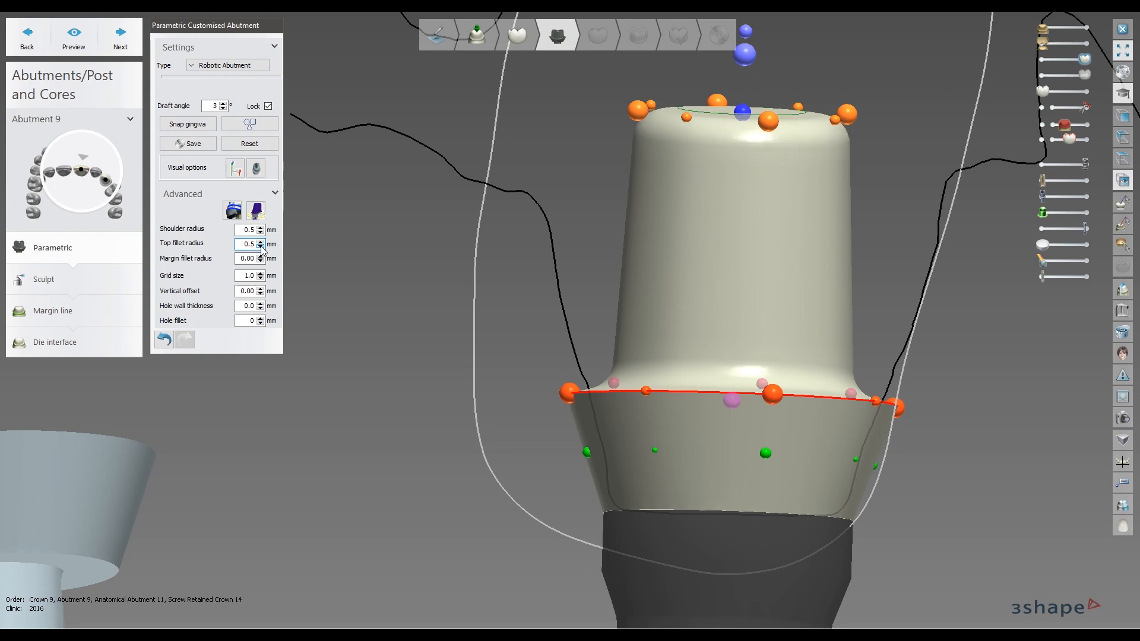
{"action": "middle_click_drag", "start_coordinate": [577, 223], "coordinate": [538, 223]}
{"action": "scroll", "coordinate": [530, 224], "scroll_direction": "down", "scroll_amount": 2}
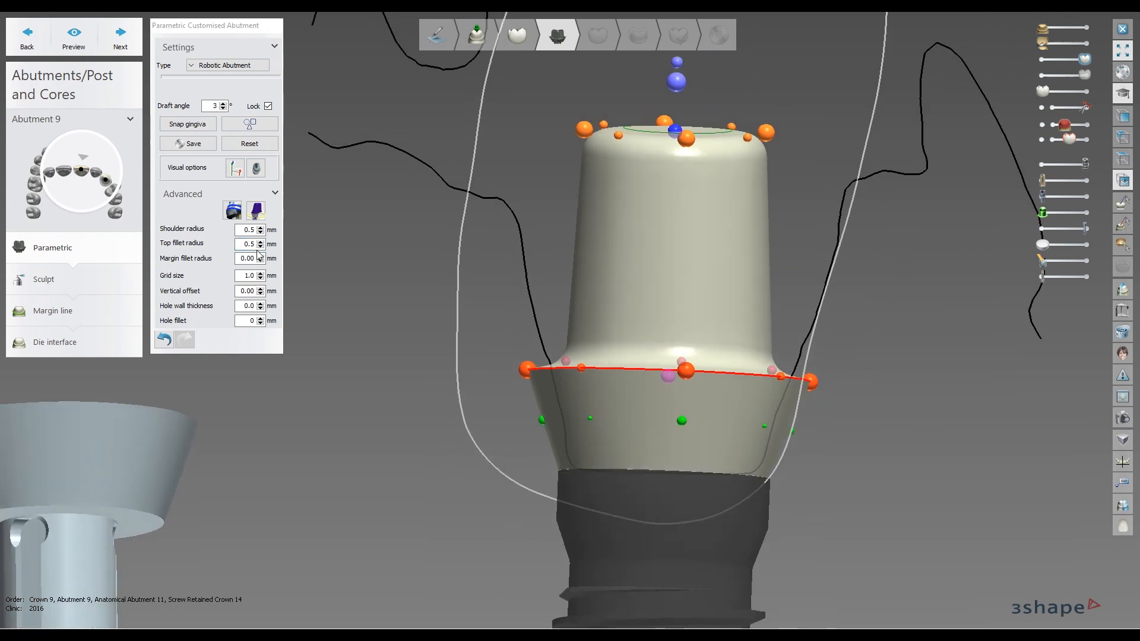
{"action": "scroll", "coordinate": [490, 231], "scroll_direction": "down", "scroll_amount": 2}
{"action": "right_click_drag", "start_coordinate": [564, 207], "coordinate": [560, 245]}
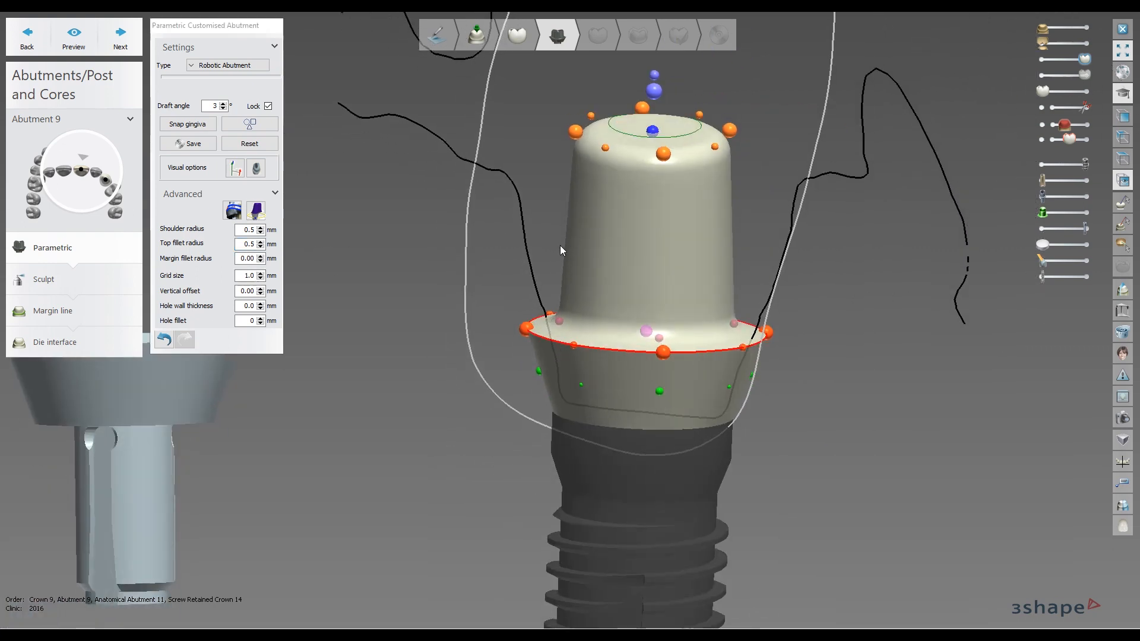
Try reshaping the area below the margin of abutment 9 with a control point, and undo the change
{"action": "scroll", "coordinate": [587, 261], "scroll_direction": "up", "scroll_amount": 5}
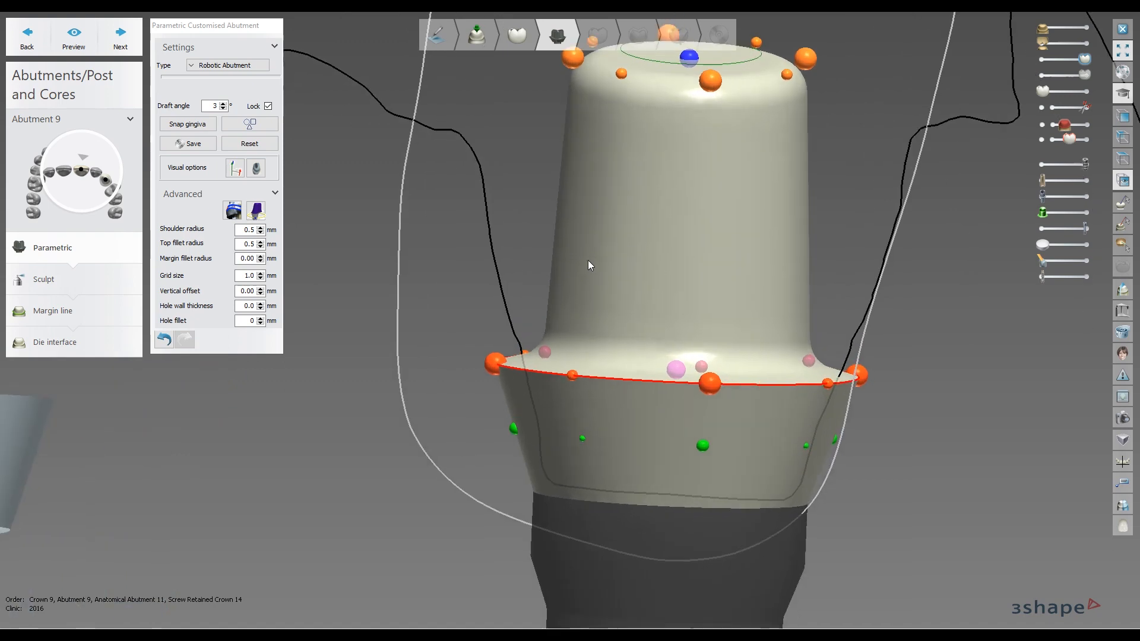
{"action": "right_click_drag", "start_coordinate": [560, 237], "coordinate": [561, 235]}
{"action": "middle_click_drag", "start_coordinate": [560, 235], "coordinate": [570, 225]}
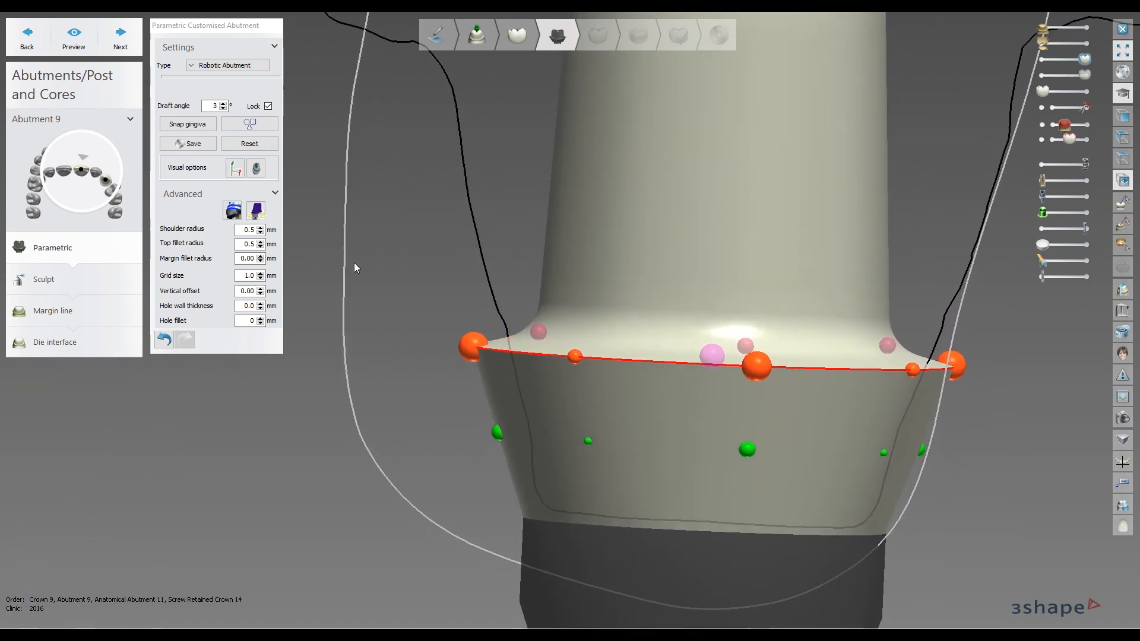
{"action": "middle_click_drag", "start_coordinate": [475, 274], "coordinate": [476, 257]}
{"action": "left_click_drag", "start_coordinate": [508, 326], "coordinate": [511, 332]}
{"action": "scroll", "coordinate": [510, 333], "scroll_direction": "up", "scroll_amount": 3}
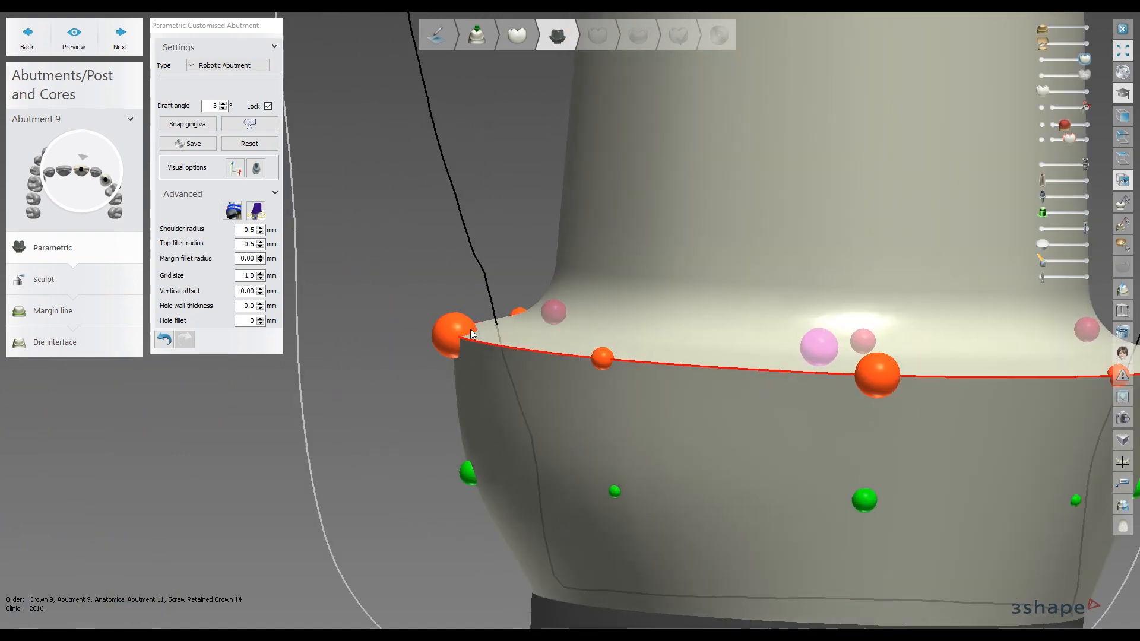
{"action": "scroll", "coordinate": [470, 339], "scroll_direction": "down", "scroll_amount": 1}
{"action": "key", "text": "ctrl+z"}
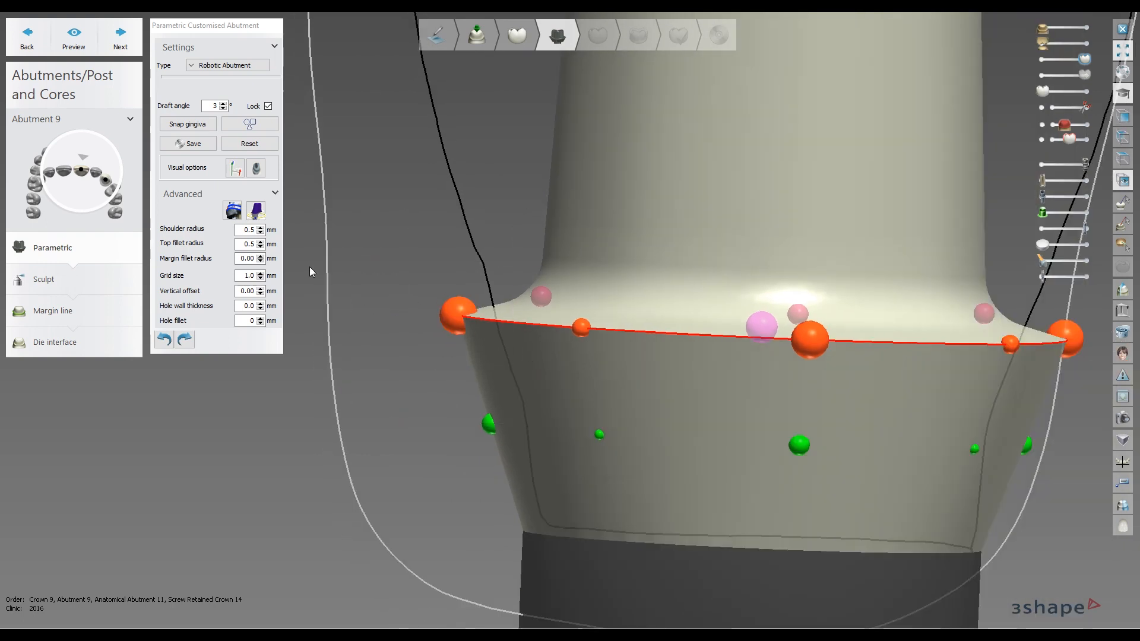
Try margin fillet radii of 0.05 mm and 0.10 mm on abutment 9, and return the radius to 0.00 mm
{"action": "left_click", "coordinate": [249, 261]}
{"action": "scroll", "coordinate": [248, 260], "scroll_direction": "up", "scroll_amount": 2}
{"action": "key", "text": "BackSpace"}
{"action": "type", "text": "0"}
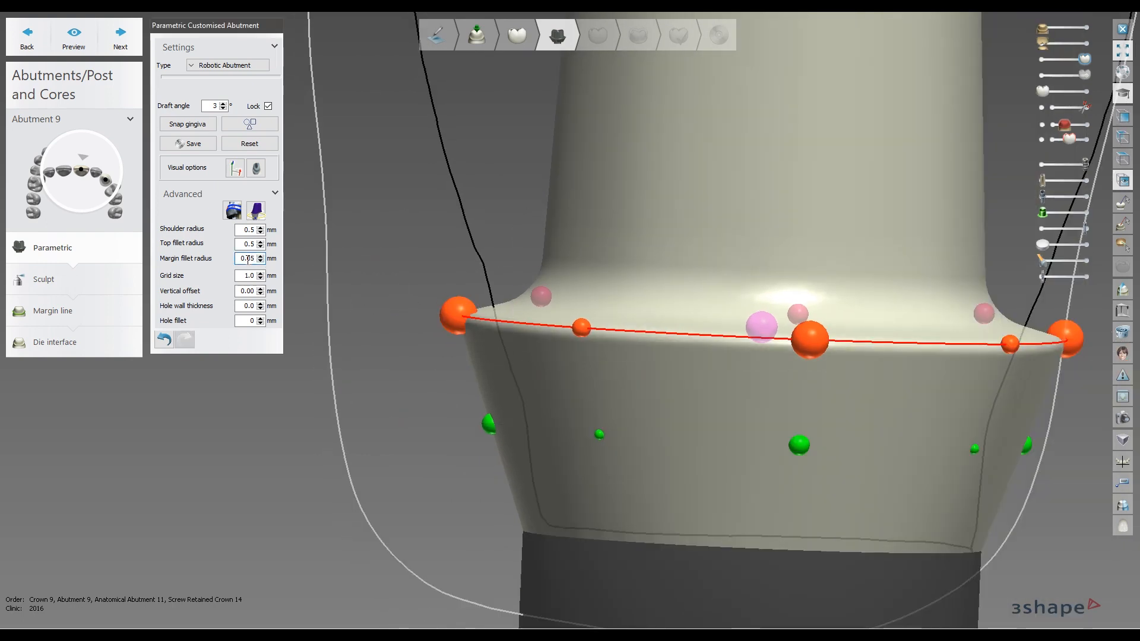
{"action": "key", "text": "Up"}
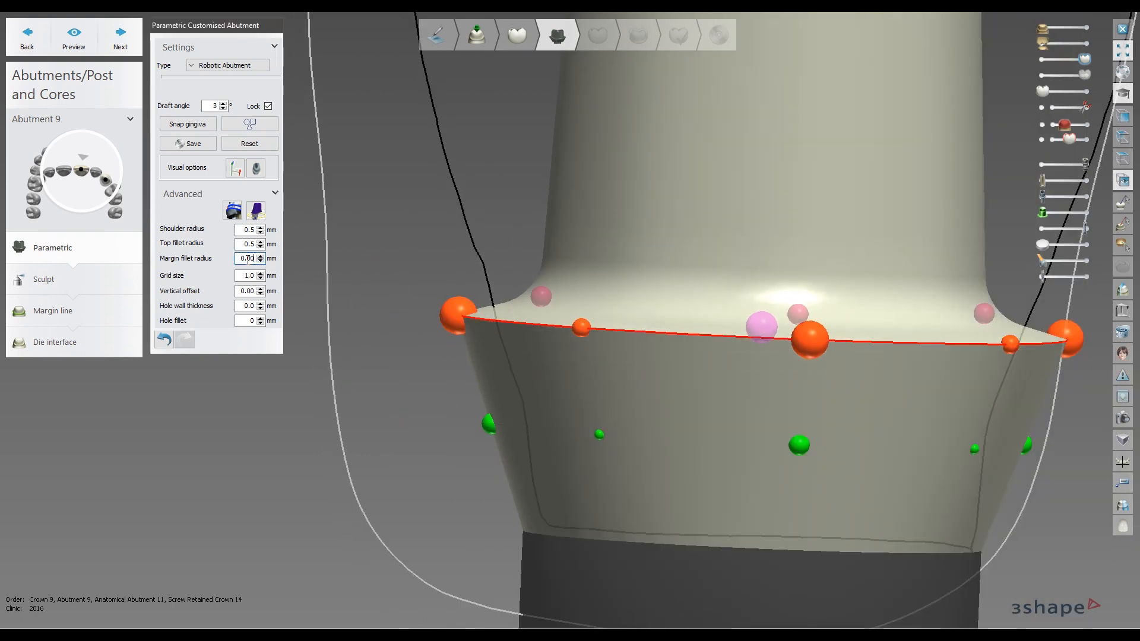
{"action": "right_click_drag", "start_coordinate": [472, 279], "coordinate": [516, 294]}
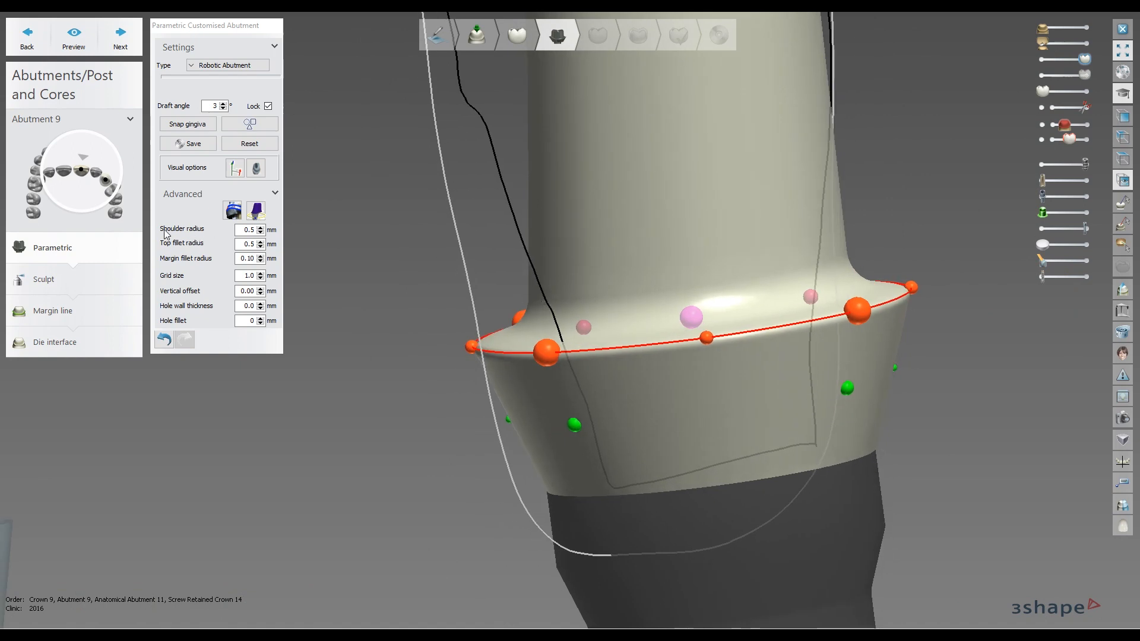
{"action": "left_click", "coordinate": [248, 259]}
{"action": "scroll", "coordinate": [248, 259], "scroll_direction": "down", "scroll_amount": 1}
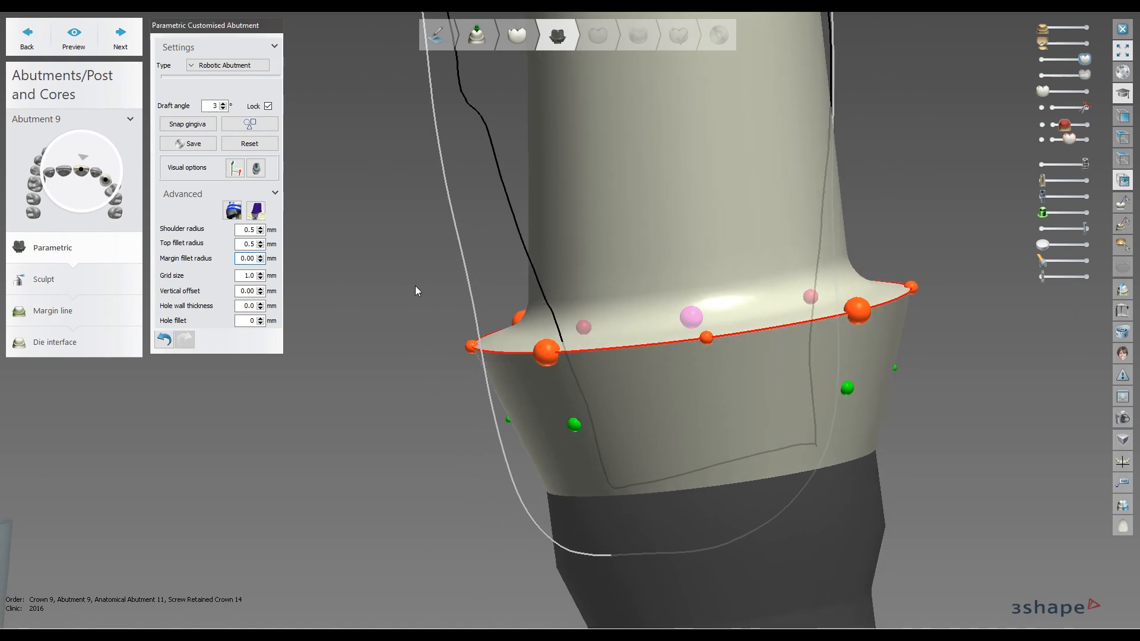
Examine the margin edge of abutment 9 from several sides, including its position relative to the surrounding gingiva
{"action": "right_click_drag", "start_coordinate": [415, 286], "coordinate": [465, 267]}
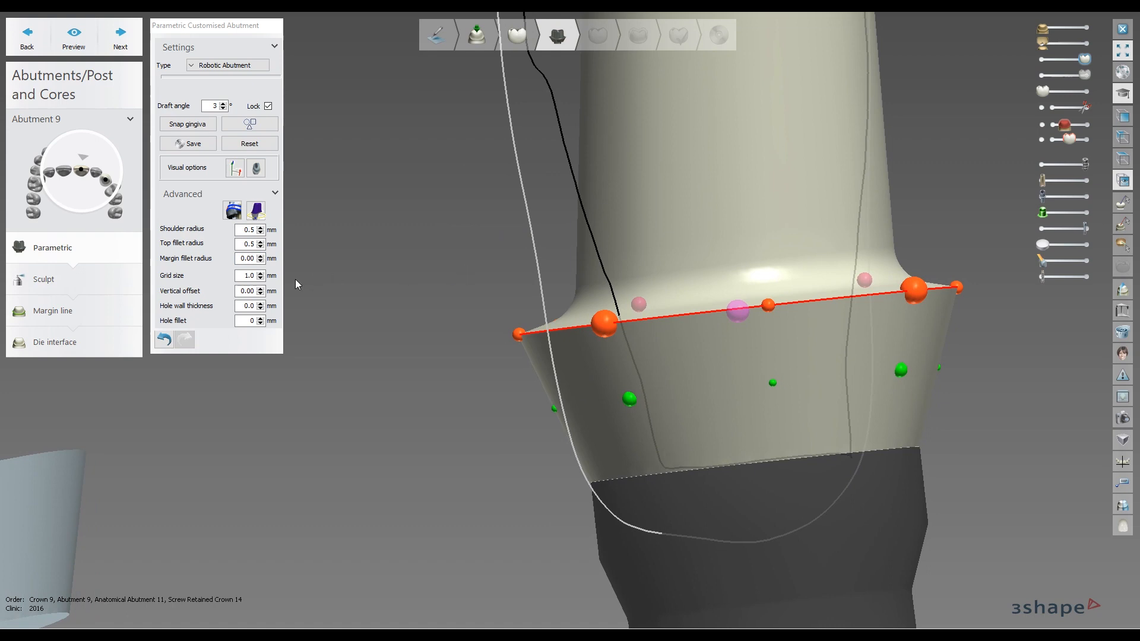
{"action": "right_click_drag", "start_coordinate": [321, 272], "coordinate": [320, 301]}
{"action": "scroll", "coordinate": [321, 302], "scroll_direction": "down", "scroll_amount": 4}
{"action": "right_click_drag", "start_coordinate": [574, 311], "coordinate": [575, 281]}
{"action": "scroll", "coordinate": [849, 239], "scroll_direction": "up", "scroll_amount": 4}
{"action": "right_click_drag", "start_coordinate": [767, 300], "coordinate": [791, 300]}
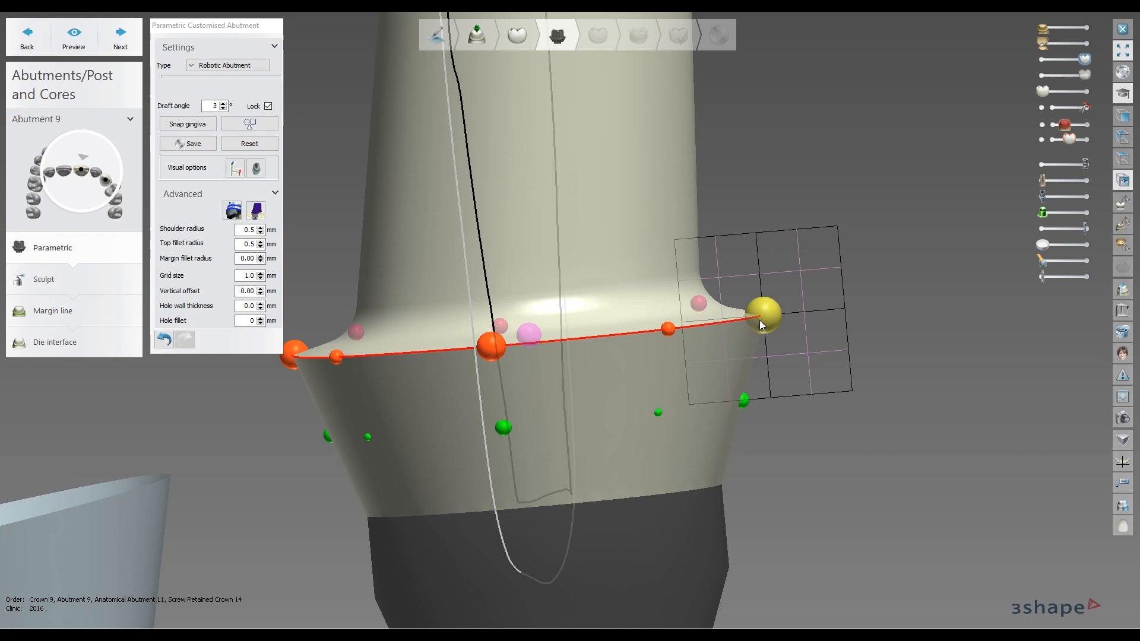
{"action": "right_click_drag", "start_coordinate": [869, 249], "coordinate": [822, 300]}
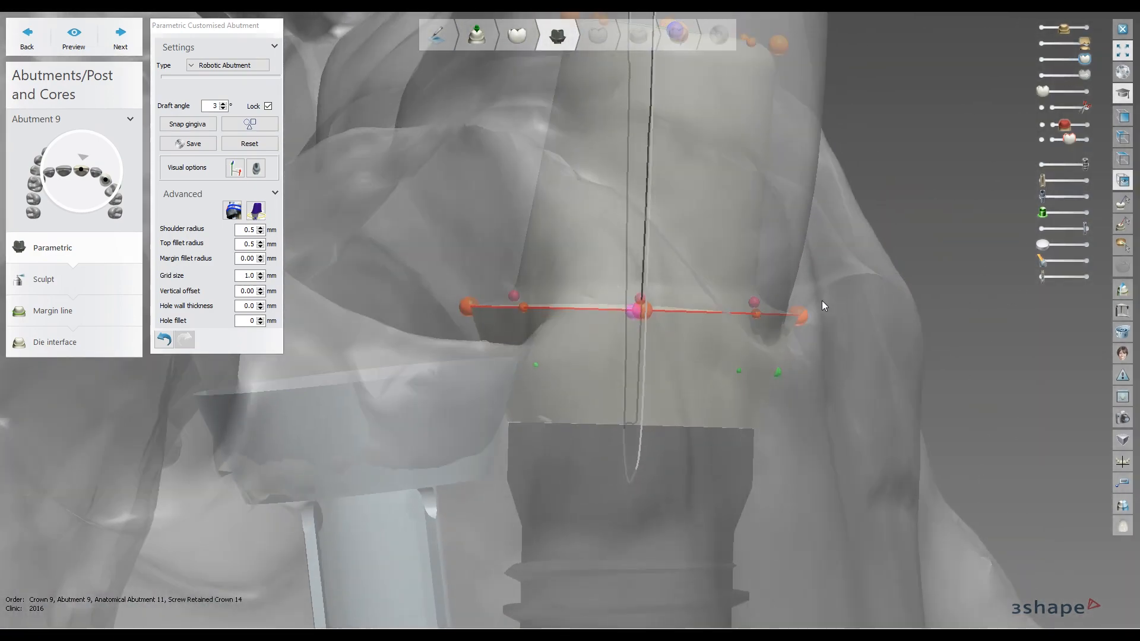
{"action": "scroll", "coordinate": [810, 309], "scroll_direction": "up", "scroll_amount": 5}
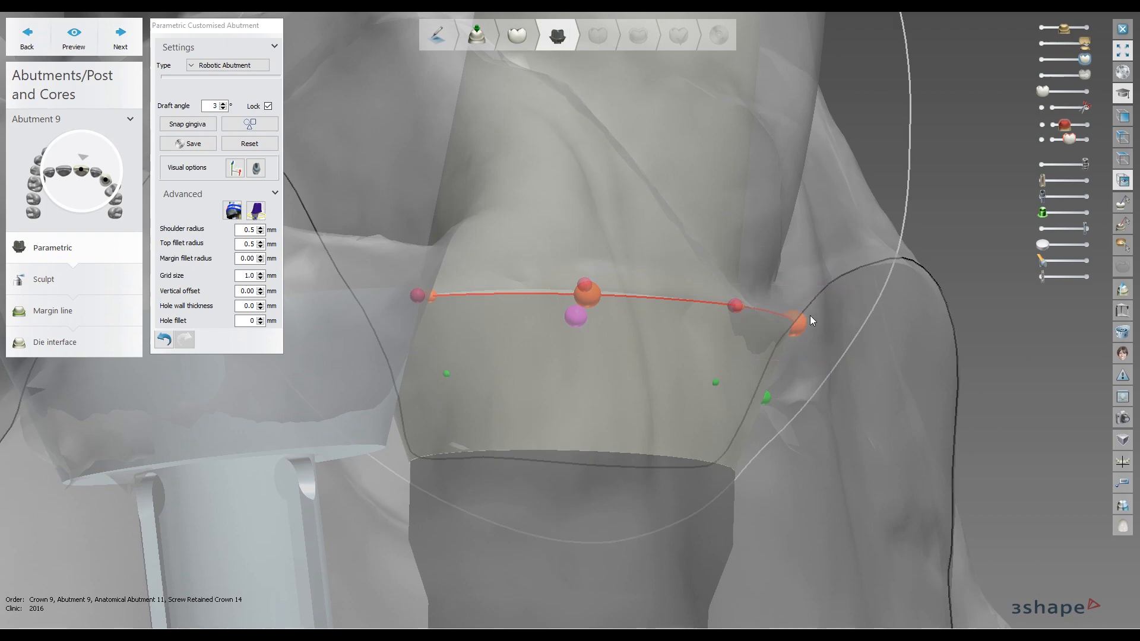
Fine-tune the outer margin control points on the two sides of abutment 9
{"action": "left_click_drag", "start_coordinate": [802, 322], "coordinate": [808, 330]}
{"action": "middle_click_drag", "start_coordinate": [596, 257], "coordinate": [743, 265]}
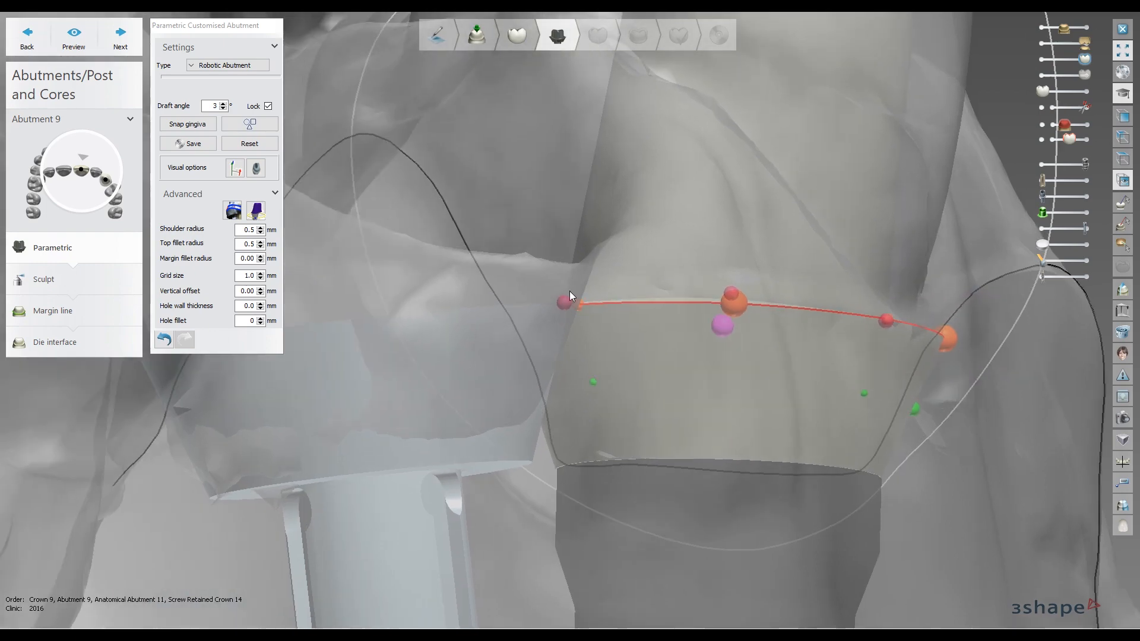
{"action": "mouse_move", "coordinate": [562, 298]}
{"action": "right_mouse_down"}
{"action": "mouse_move", "coordinate": [557, 263]}
{"action": "mouse_move", "coordinate": [555, 282]}
{"action": "right_mouse_up"}
{"action": "left_click_drag", "start_coordinate": [495, 315], "coordinate": [407, 177]}
{"action": "scroll", "coordinate": [511, 177], "scroll_direction": "down", "scroll_amount": 5}
{"action": "right_click_drag", "start_coordinate": [594, 175], "coordinate": [470, 172]}
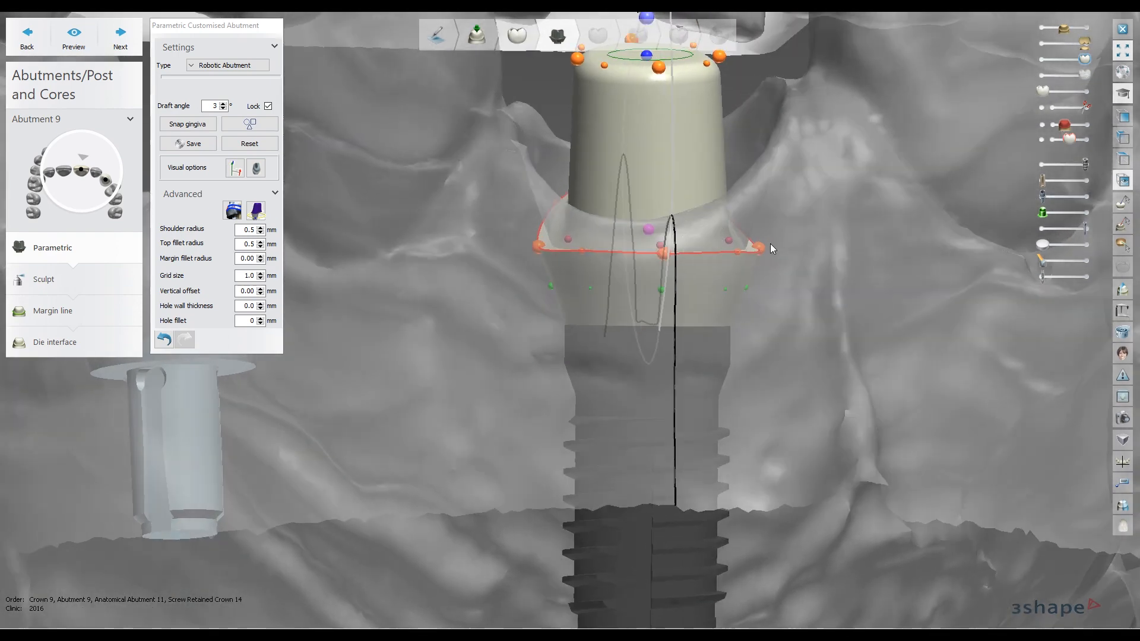
Raise the margin of abutment 9 at both proximal sides and adjust the intermediate points to form a smooth curve
{"action": "left_click_drag", "start_coordinate": [764, 250], "coordinate": [787, 126]}
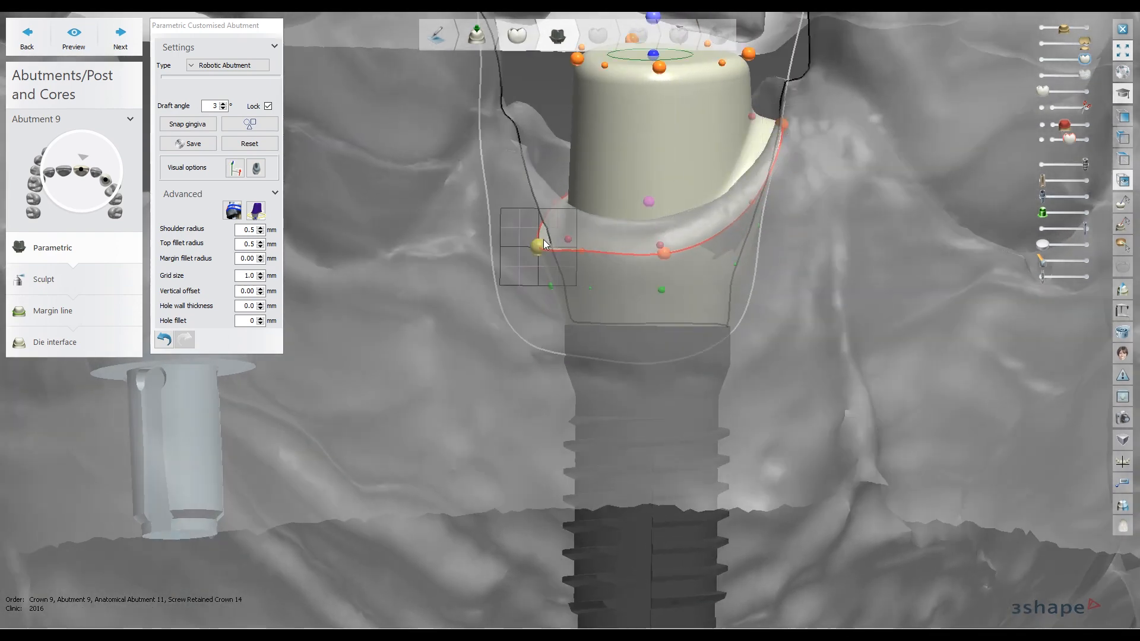
{"action": "left_click_drag", "start_coordinate": [537, 240], "coordinate": [517, 169]}
{"action": "right_click_drag", "start_coordinate": [525, 184], "coordinate": [575, 188]}
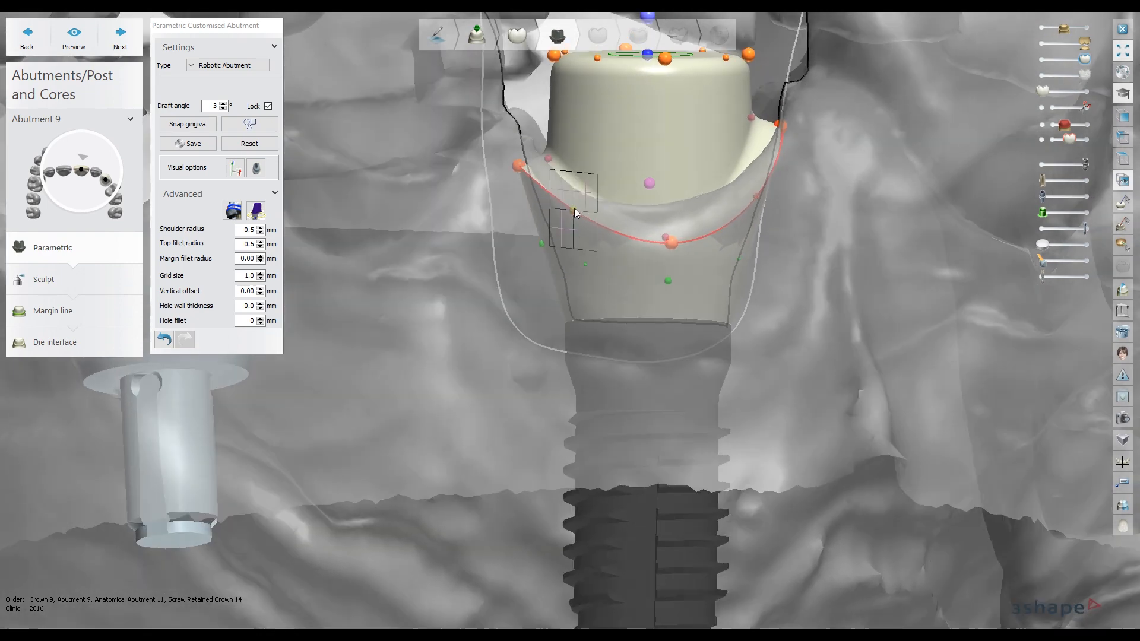
{"action": "left_click_drag", "start_coordinate": [575, 209], "coordinate": [572, 222]}
{"action": "left_click_drag", "start_coordinate": [756, 199], "coordinate": [757, 195]}
{"action": "scroll", "coordinate": [1113, 165], "scroll_direction": "down", "scroll_amount": 3}
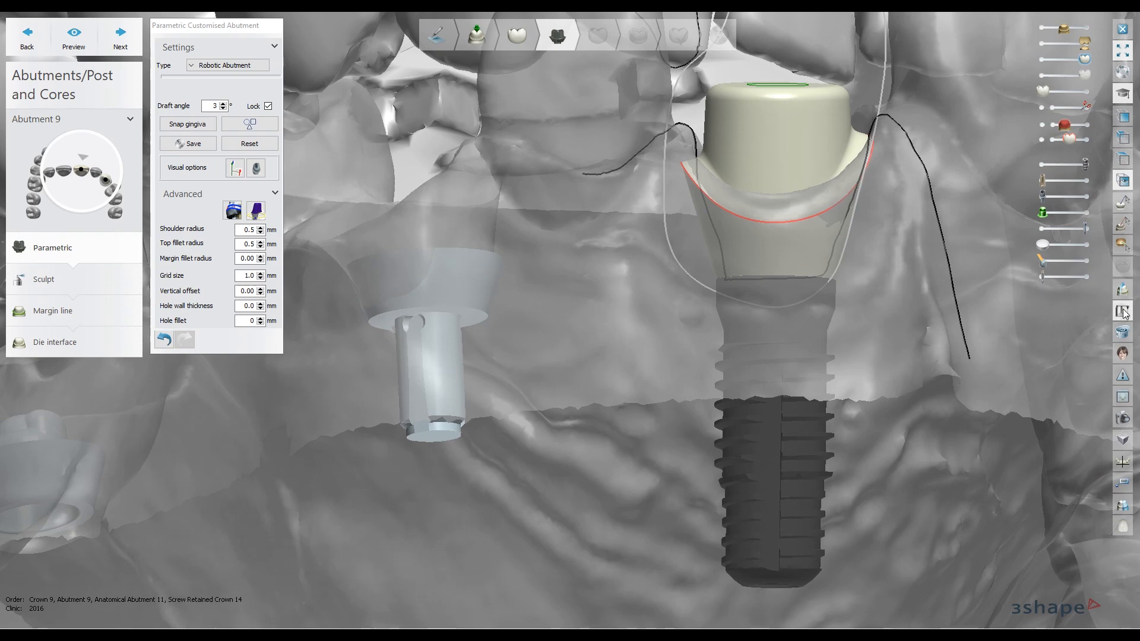
Cut a lengthwise 2D cross section through abutment 9 and measure the distance between the abutment contour and the gingiva crest
{"action": "left_click", "coordinate": [1123, 290]}
{"action": "middle_click_drag", "start_coordinate": [859, 183], "coordinate": [698, 171]}
{"action": "left_click", "coordinate": [618, 83]}
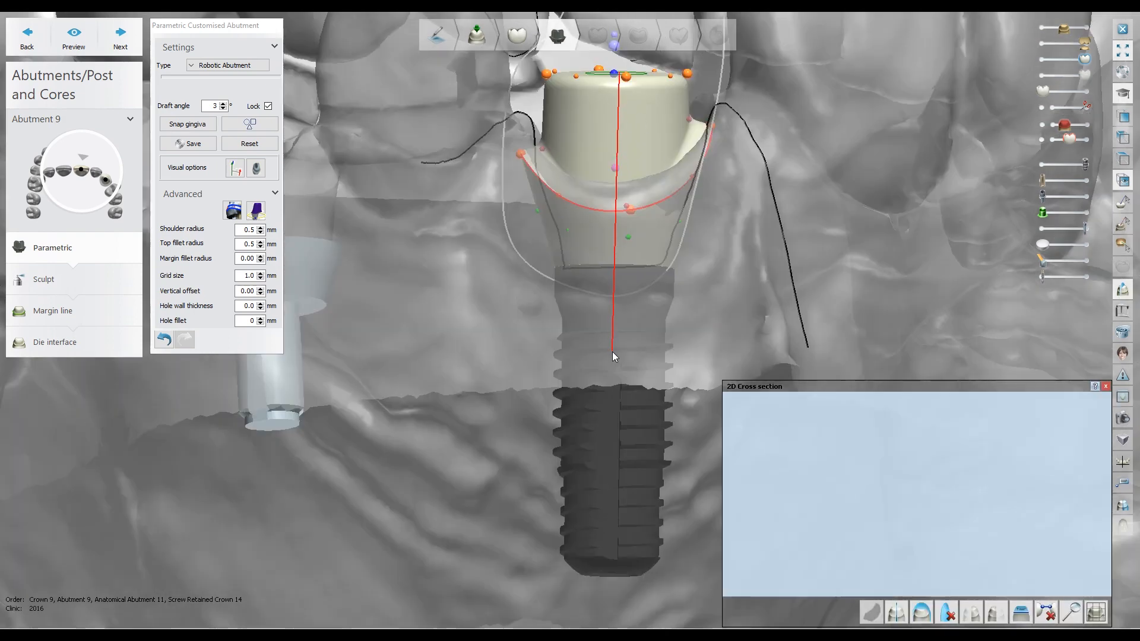
{"action": "left_click", "coordinate": [613, 353]}
{"action": "scroll", "coordinate": [810, 299], "scroll_direction": "up", "scroll_amount": 3}
{"action": "scroll", "coordinate": [1036, 537], "scroll_direction": "up", "scroll_amount": 5}
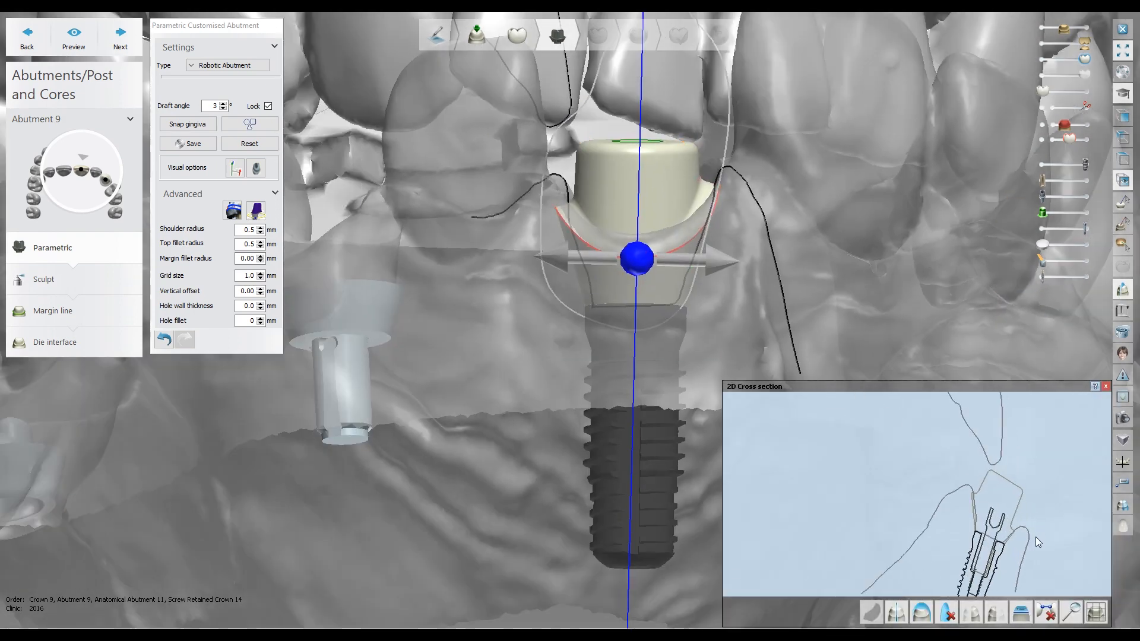
{"action": "scroll", "coordinate": [969, 509], "scroll_direction": "up", "scroll_amount": 3}
{"action": "left_click", "coordinate": [1007, 508]}
{"action": "left_click", "coordinate": [1068, 481]}
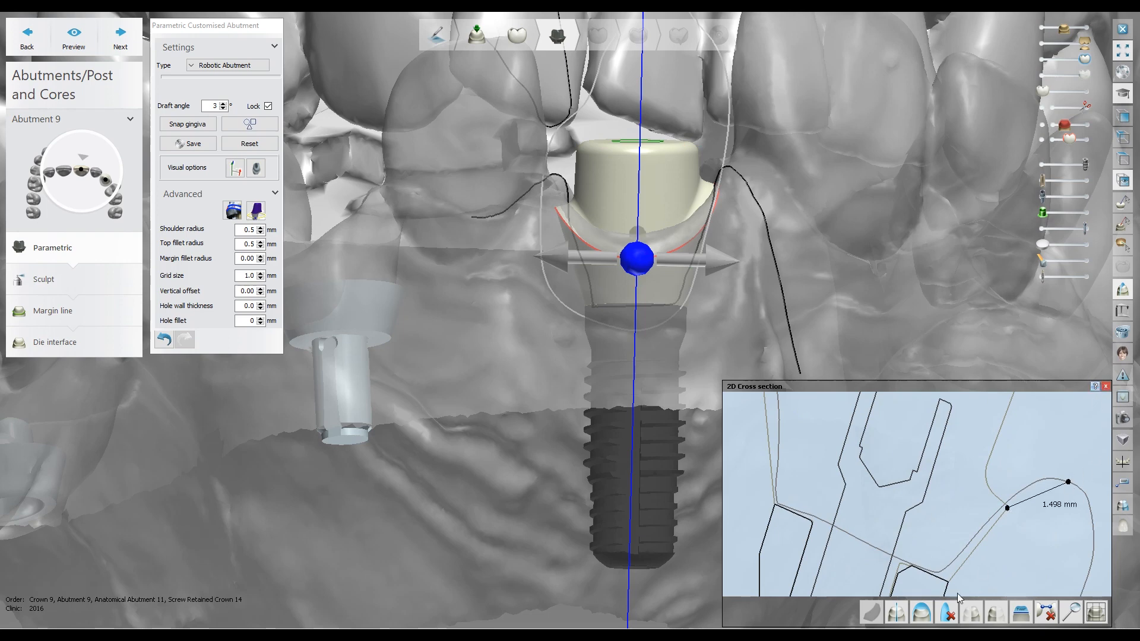
Replace the manual cut with a cross section along the axis of abutment 9 and inspect its profile from another direction
{"action": "left_click", "coordinate": [898, 613]}
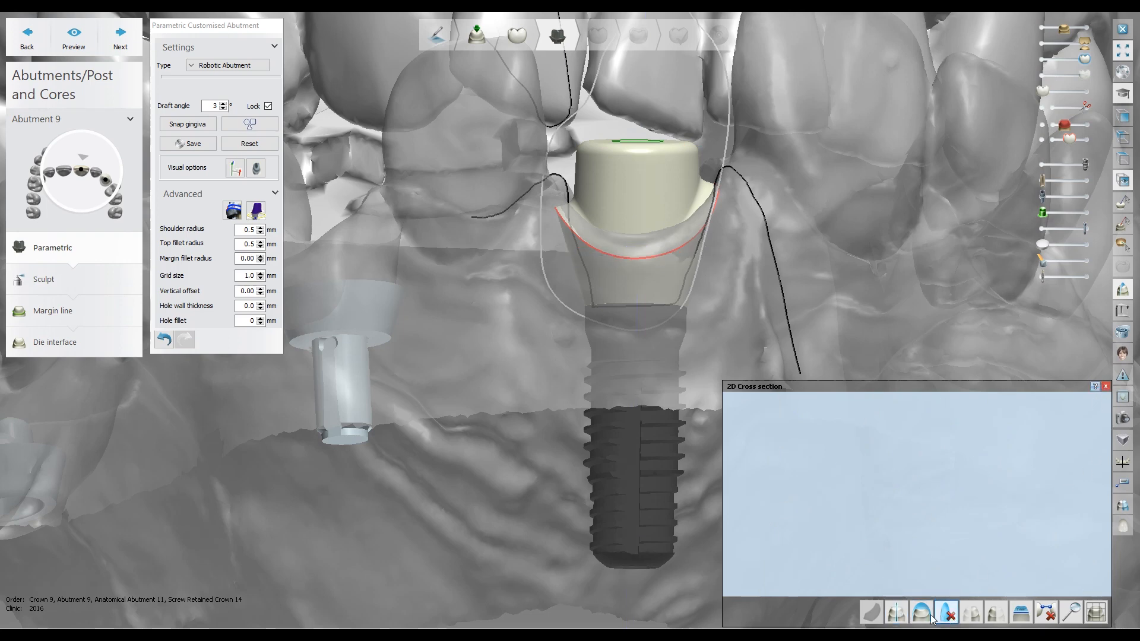
{"action": "right_click_drag", "start_coordinate": [720, 219], "coordinate": [699, 234]}
{"action": "scroll", "coordinate": [996, 437], "scroll_direction": "up", "scroll_amount": 6}
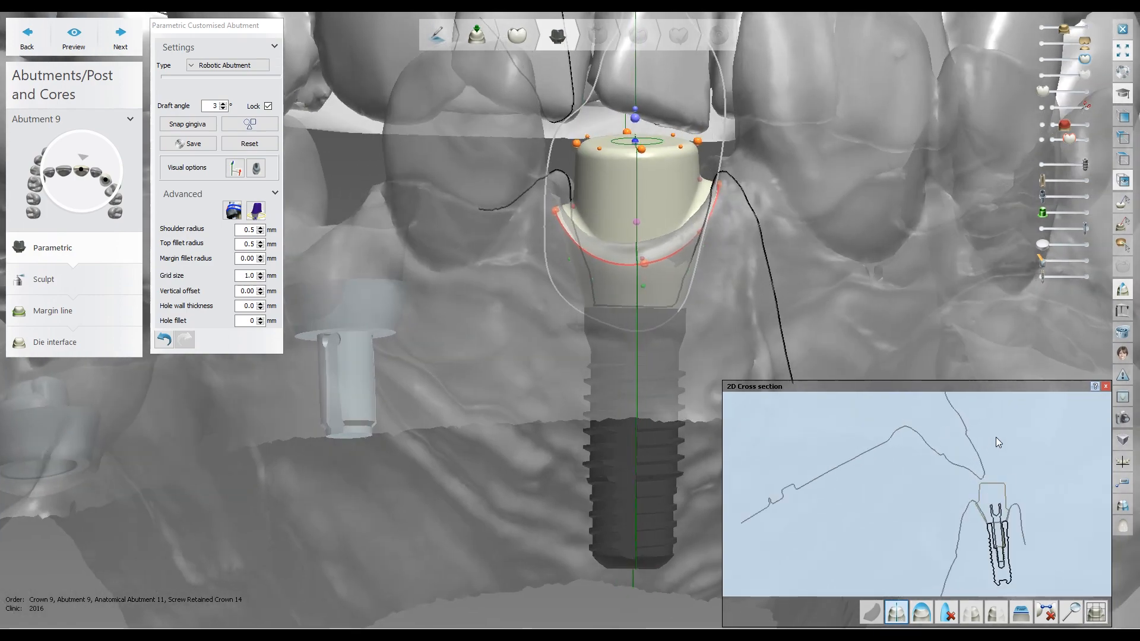
{"action": "right_click_drag", "start_coordinate": [1002, 467], "coordinate": [965, 375]}
{"action": "right_click_drag", "start_coordinate": [709, 254], "coordinate": [764, 253]}
Lower one proximal margin point of abutment 9 using the reference grid, setting the grid size to 1.5 mm
{"action": "scroll", "coordinate": [764, 253], "scroll_direction": "up", "scroll_amount": 8}
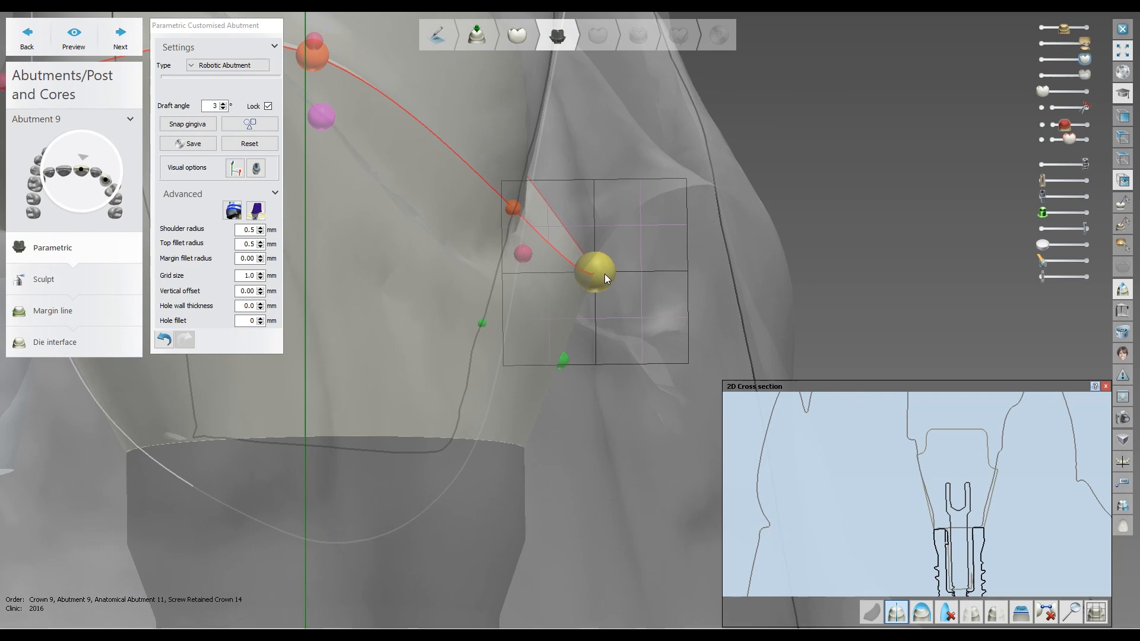
{"action": "left_click_drag", "start_coordinate": [605, 273], "coordinate": [578, 312]}
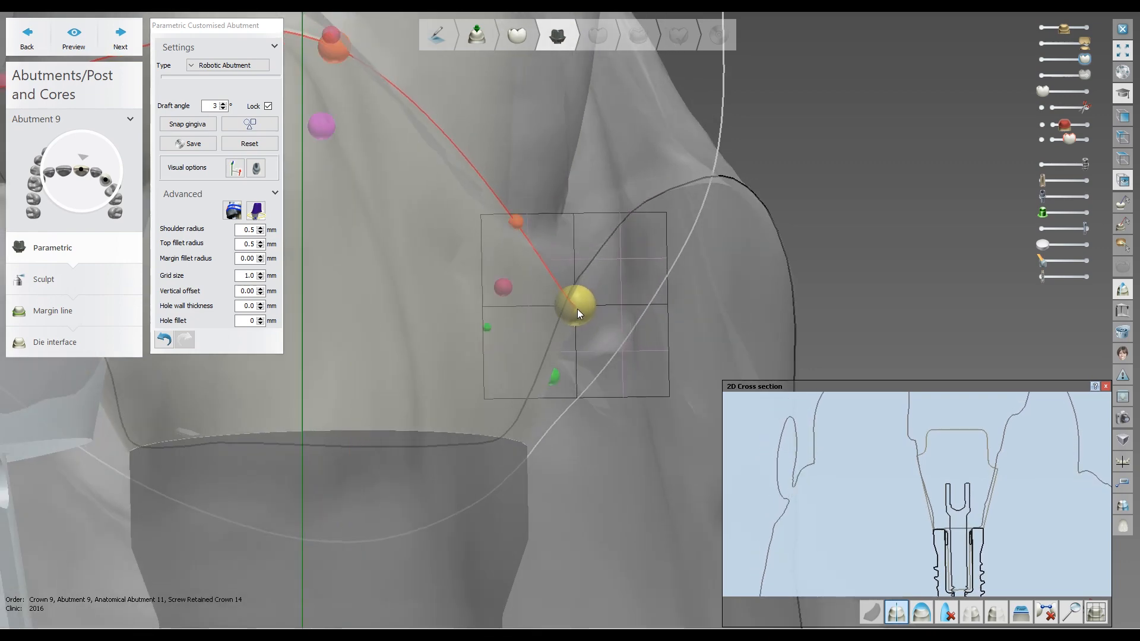
{"action": "double_click", "coordinate": [248, 276]}
{"action": "type", "text": "1.5"}
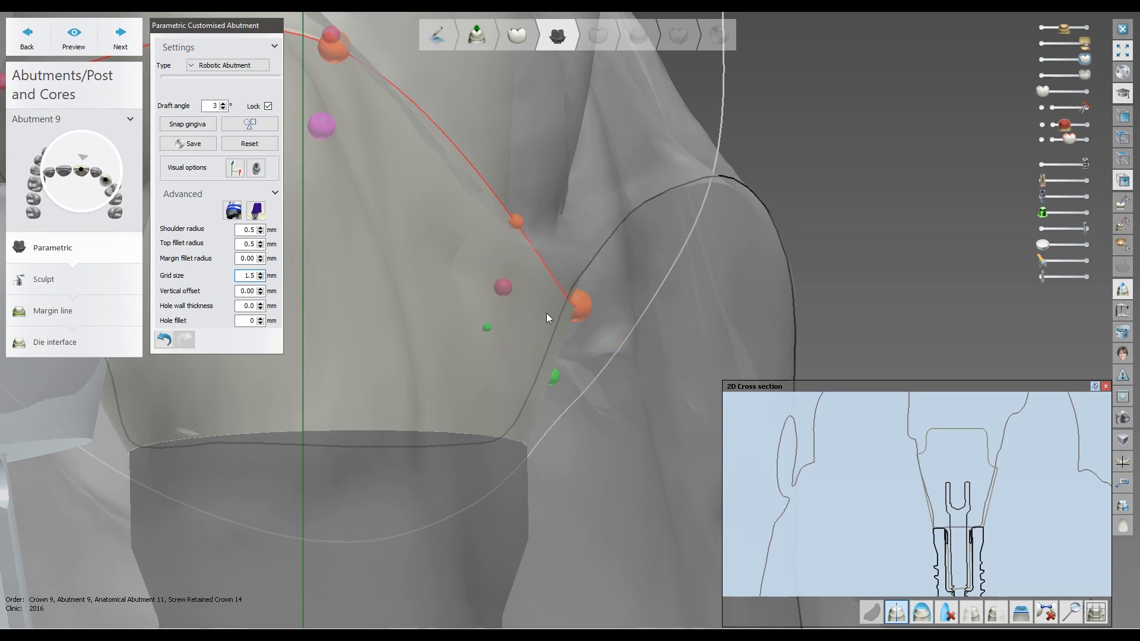
{"action": "left_click_drag", "start_coordinate": [576, 308], "coordinate": [572, 322]}
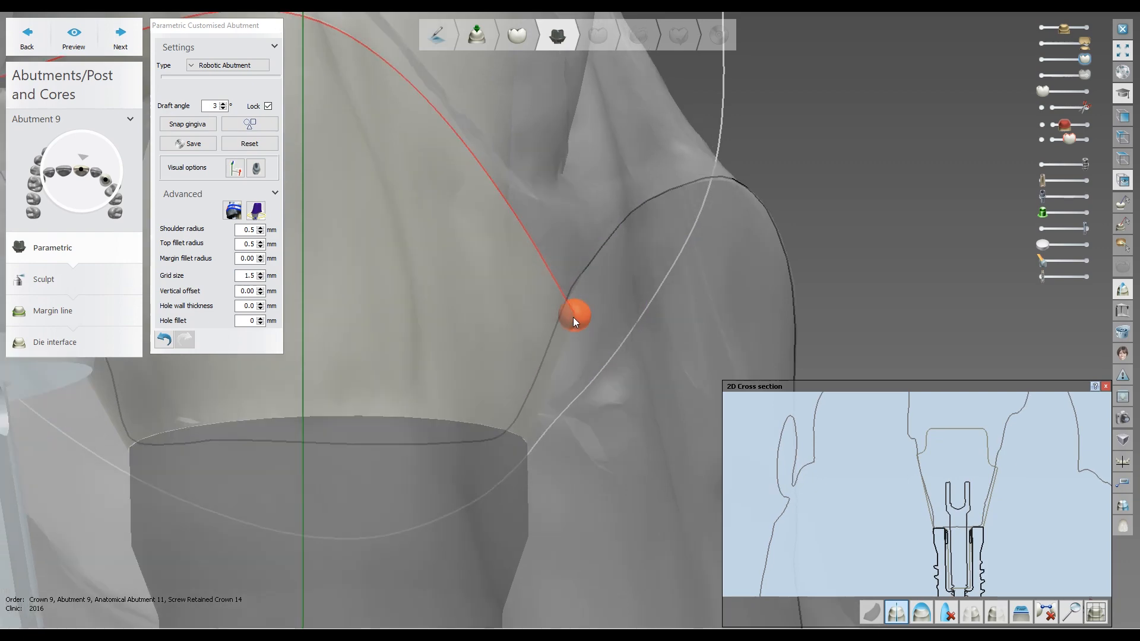
{"action": "right_click_drag", "start_coordinate": [580, 317], "coordinate": [534, 193]}
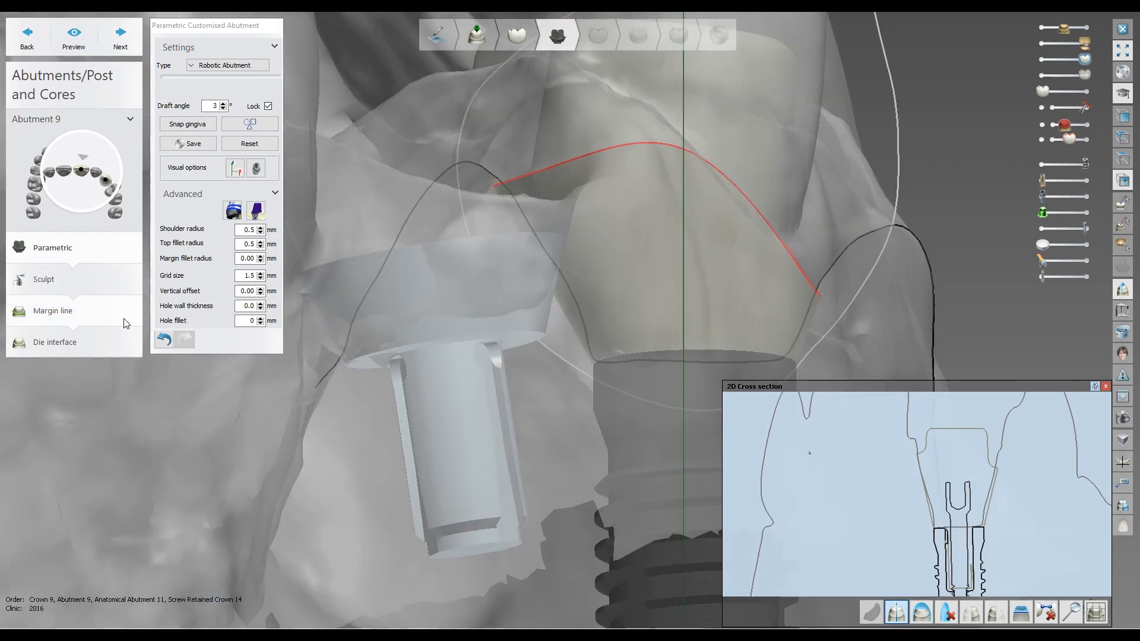
Set the grid size to 1 mm and lower the opposite proximal margin point of abutment 9
{"action": "left_click_drag", "start_coordinate": [241, 276], "coordinate": [267, 275]}
{"action": "type", "text": "1"}
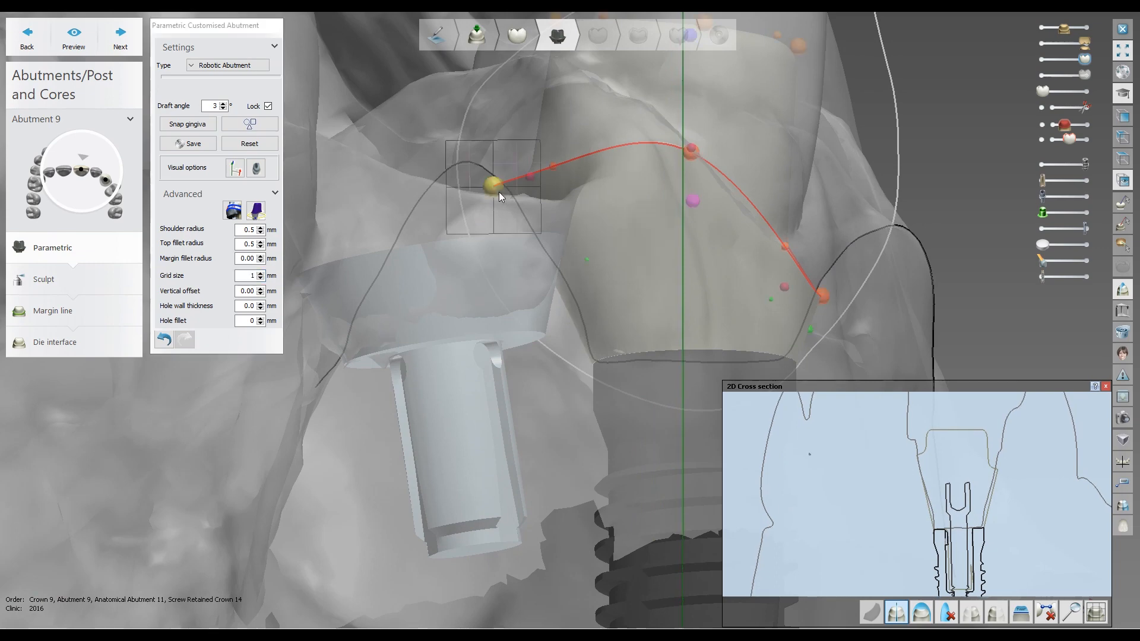
{"action": "left_click_drag", "start_coordinate": [499, 191], "coordinate": [507, 209]}
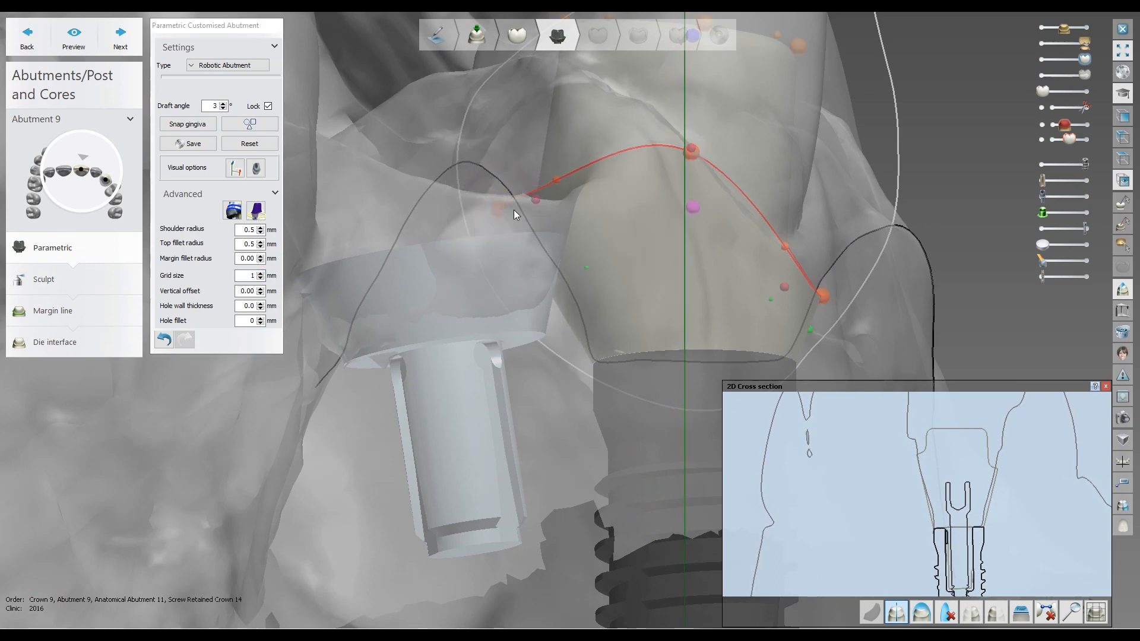
{"action": "right_click_drag", "start_coordinate": [514, 209], "coordinate": [891, 155]}
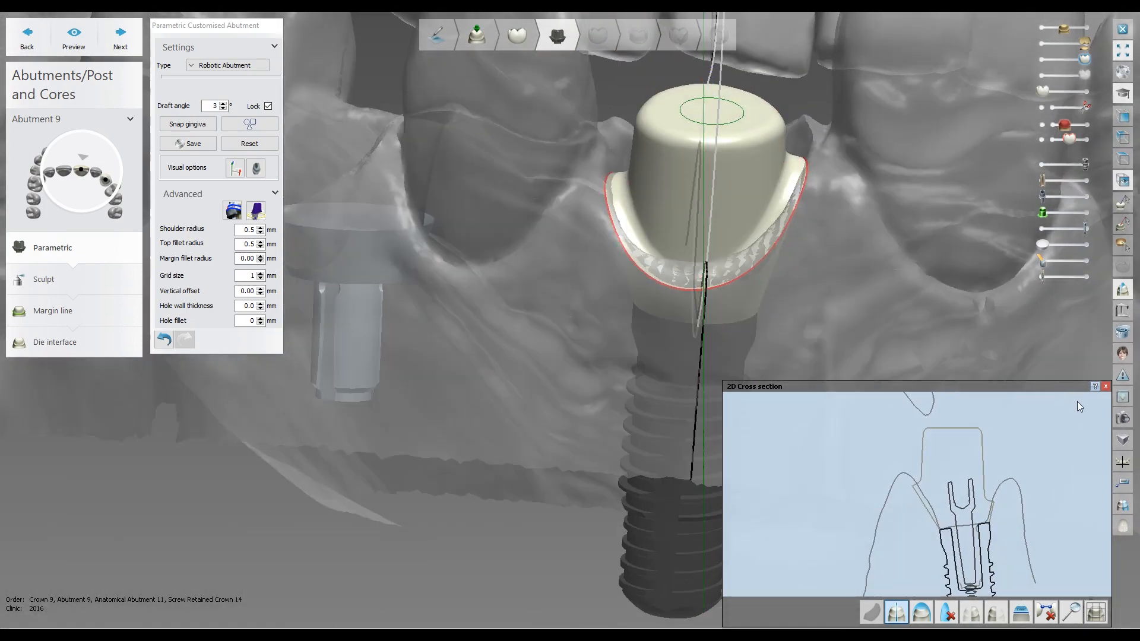
Close the 2D cross section and increase the height of abutment 9 by raising its top
{"action": "left_click", "coordinate": [1106, 386]}
{"action": "right_click_drag", "start_coordinate": [867, 211], "coordinate": [701, 195]}
{"action": "left_click_drag", "start_coordinate": [714, 215], "coordinate": [715, 66]}
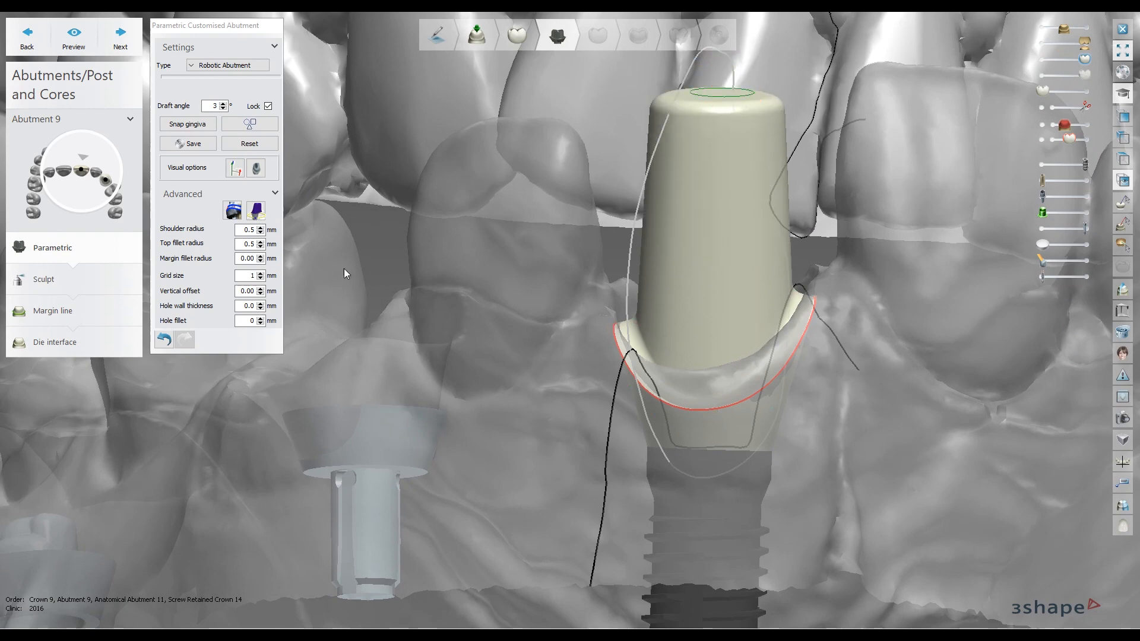
{"action": "right_click_drag", "start_coordinate": [693, 257], "coordinate": [697, 241]}
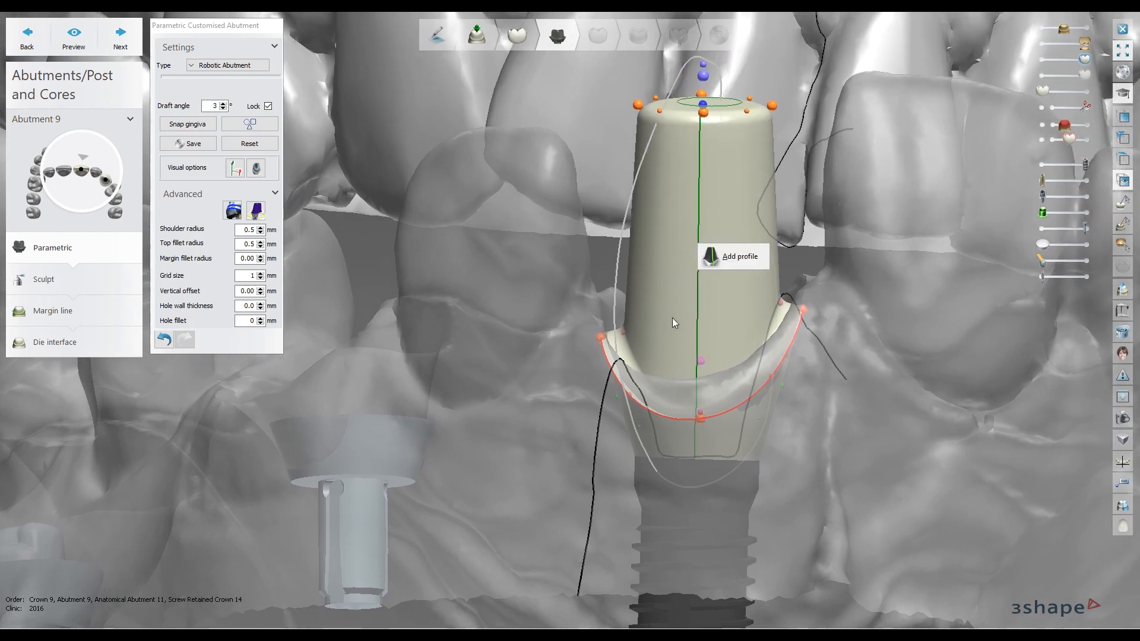
{"action": "left_click", "coordinate": [673, 319]}
{"action": "scroll", "coordinate": [683, 304], "scroll_direction": "up", "scroll_amount": 1}
{"action": "right_click_drag", "start_coordinate": [684, 303], "coordinate": [684, 290]}
Hide the jaw scans to expose the connection between abutment 9 and its implant, and examine the area below the margin
{"action": "left_click", "coordinate": [247, 292]}
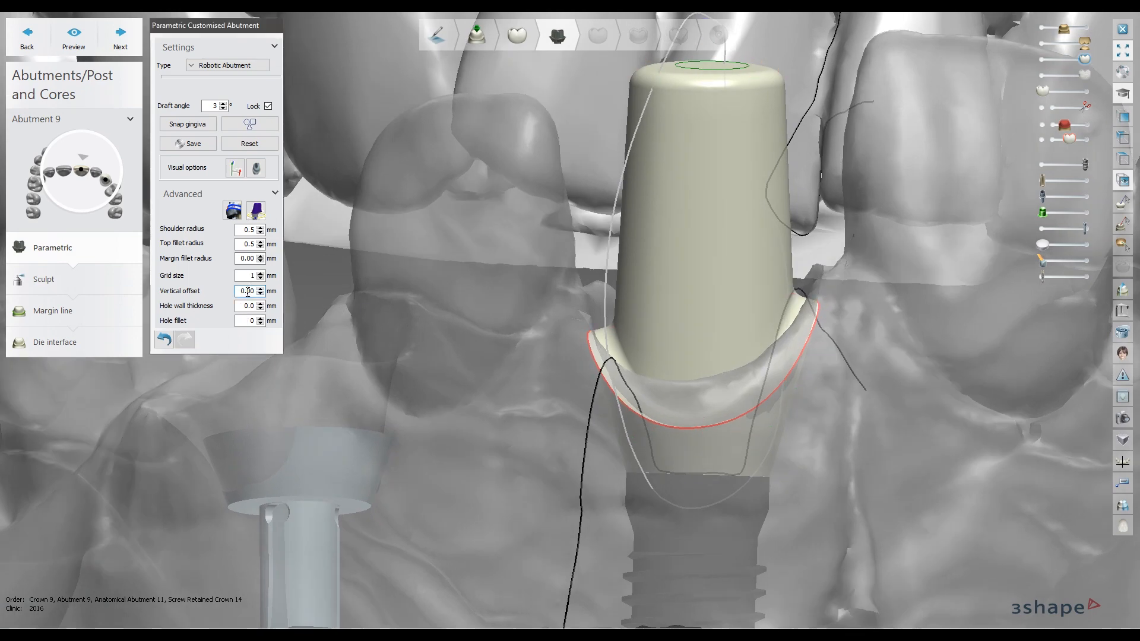
{"action": "middle_click_drag", "start_coordinate": [835, 302], "coordinate": [819, 249]}
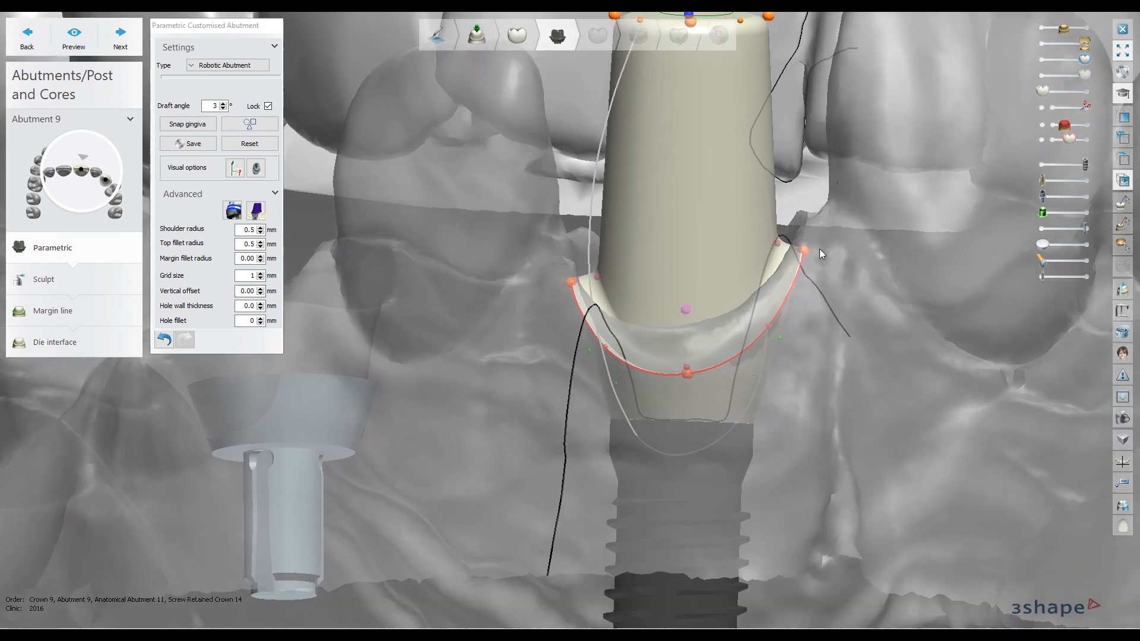
{"action": "scroll", "coordinate": [768, 392], "scroll_direction": "up", "scroll_amount": 7}
{"action": "middle_click_drag", "start_coordinate": [768, 411], "coordinate": [781, 377]}
{"action": "left_click", "coordinate": [1043, 28]}
{"action": "left_click", "coordinate": [1042, 43]}
{"action": "scroll", "coordinate": [893, 245], "scroll_direction": "down", "scroll_amount": 2}
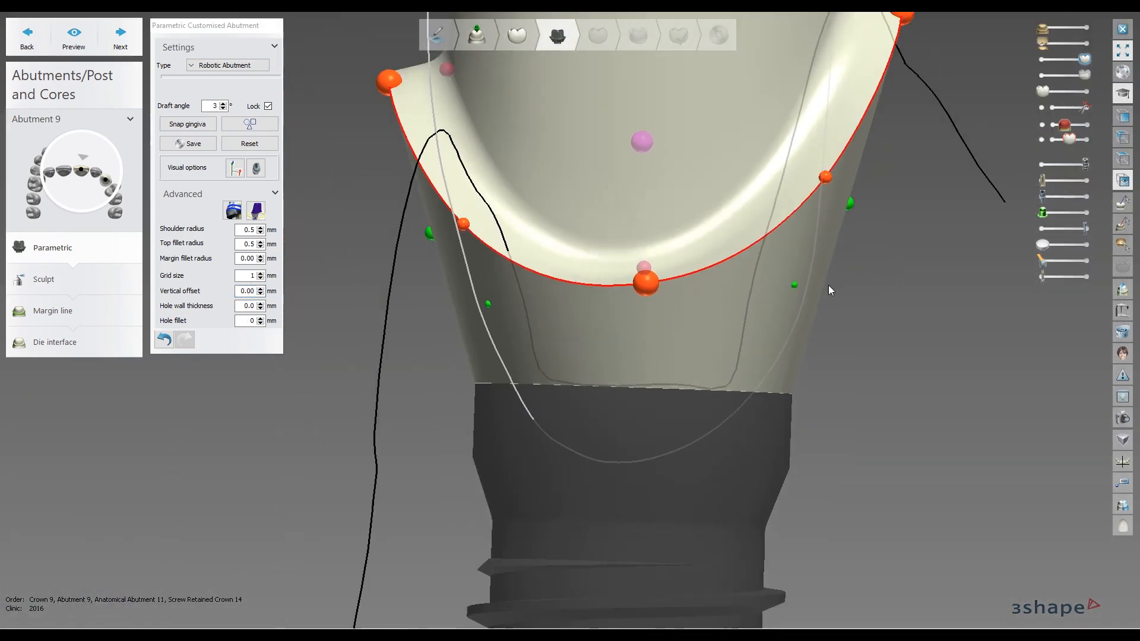
{"action": "scroll", "coordinate": [831, 287], "scroll_direction": "down", "scroll_amount": 3}
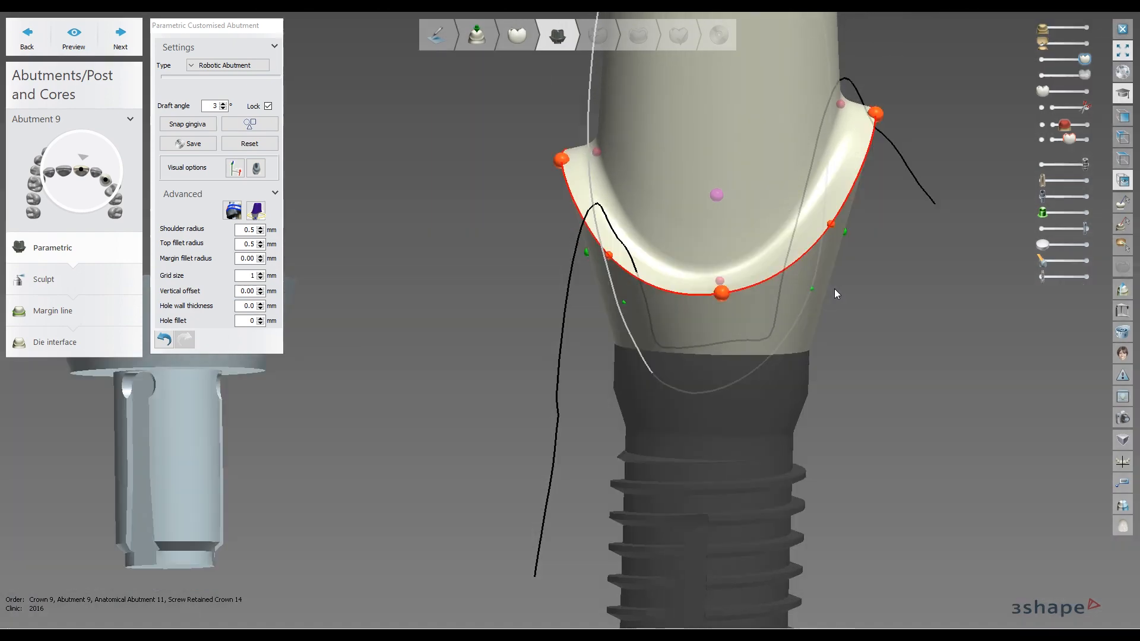
{"action": "scroll", "coordinate": [835, 326], "scroll_direction": "up", "scroll_amount": 3}
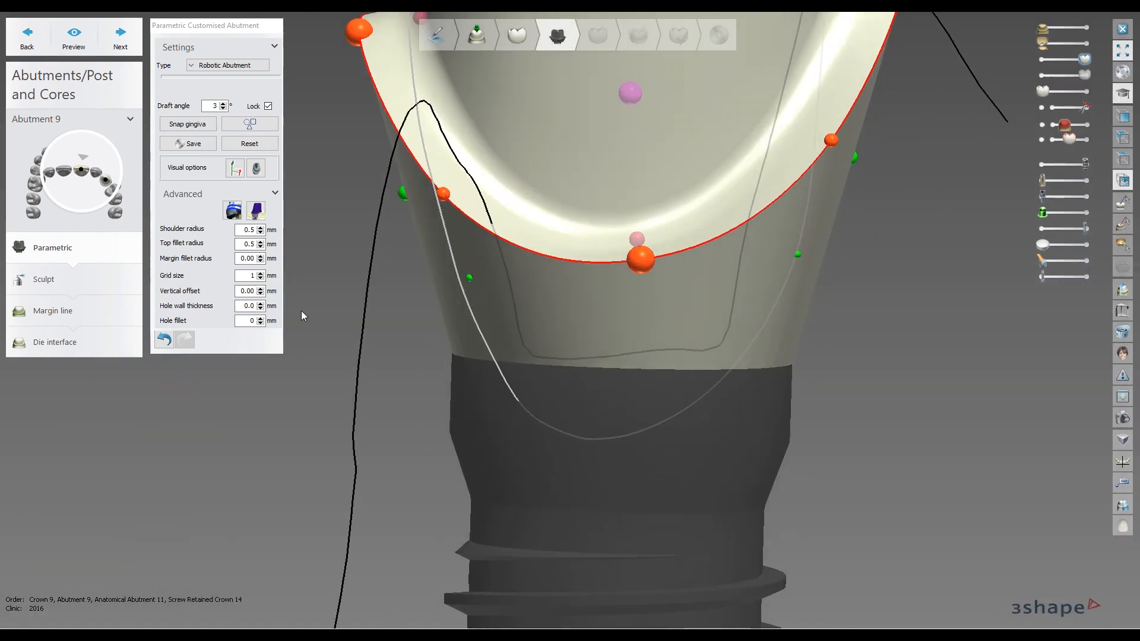
{"action": "right_click_drag", "start_coordinate": [301, 311], "coordinate": [442, 310]}
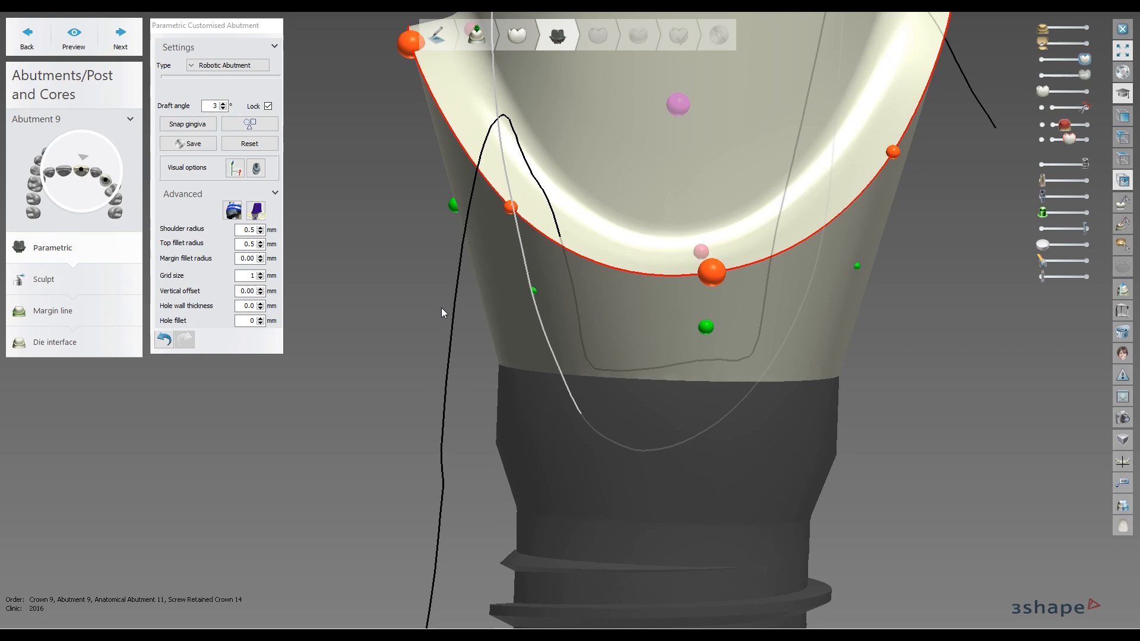
Try different vertical offsets for abutment 9, including 0.60 mm and 0.30 mm, to compare the emergence above the implant
{"action": "left_click", "coordinate": [248, 291]}
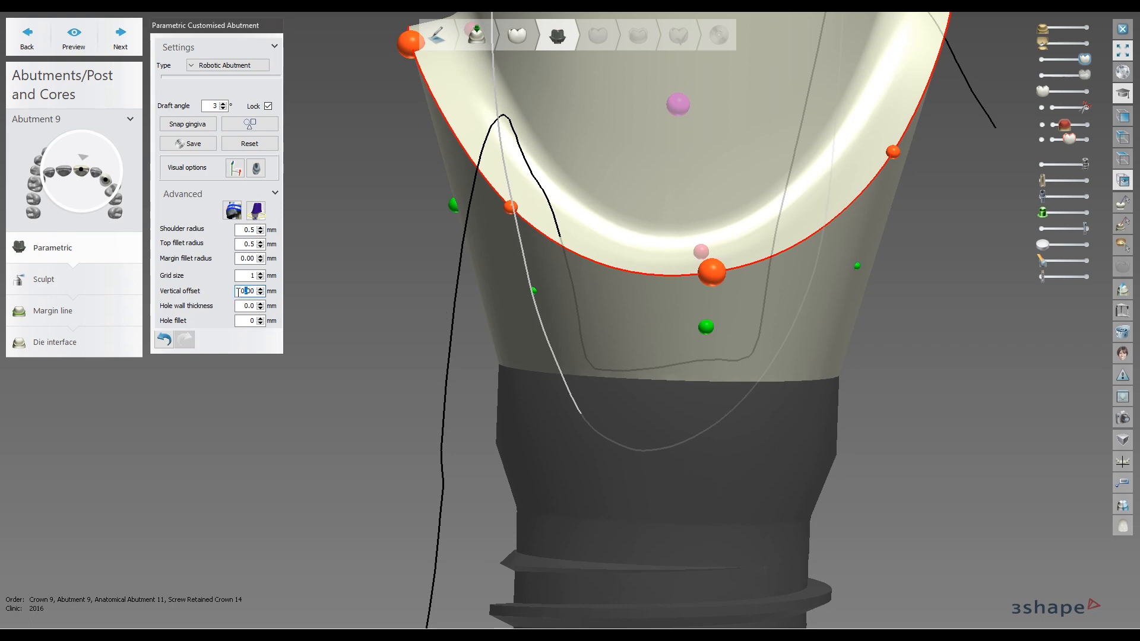
{"action": "left_click", "coordinate": [246, 291]}
{"action": "right_click_drag", "start_coordinate": [502, 314], "coordinate": [517, 281]}
{"action": "left_click", "coordinate": [251, 292]}
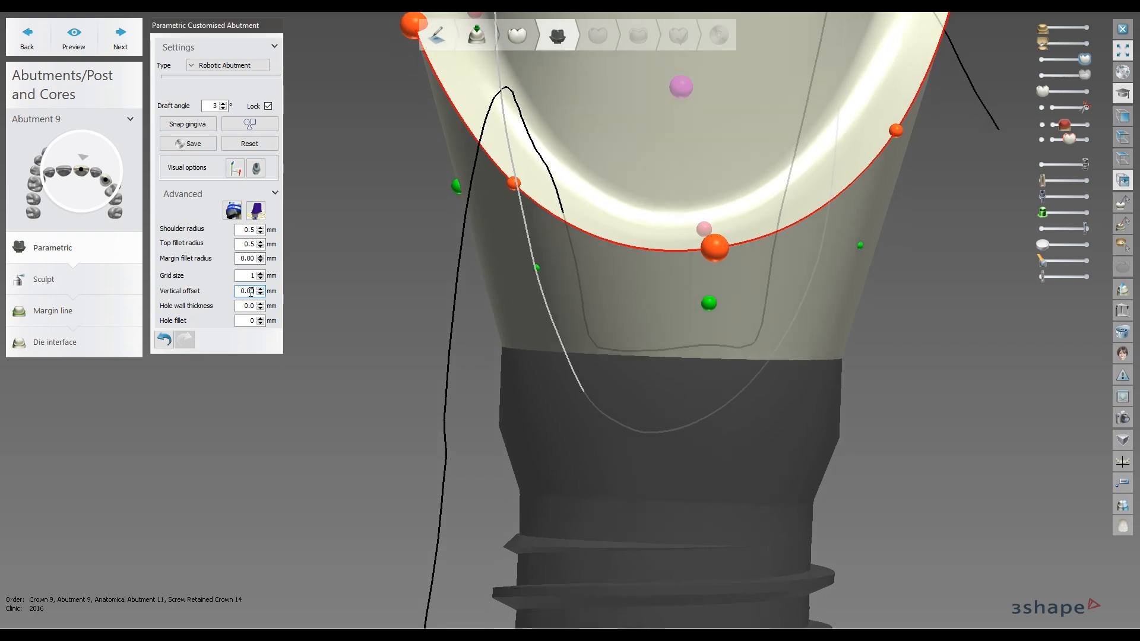
{"action": "scroll", "coordinate": [248, 292], "scroll_direction": "up", "scroll_amount": 4}
{"action": "scroll", "coordinate": [248, 291], "scroll_direction": "down", "scroll_amount": 4}
{"action": "scroll", "coordinate": [247, 291], "scroll_direction": "up", "scroll_amount": 7}
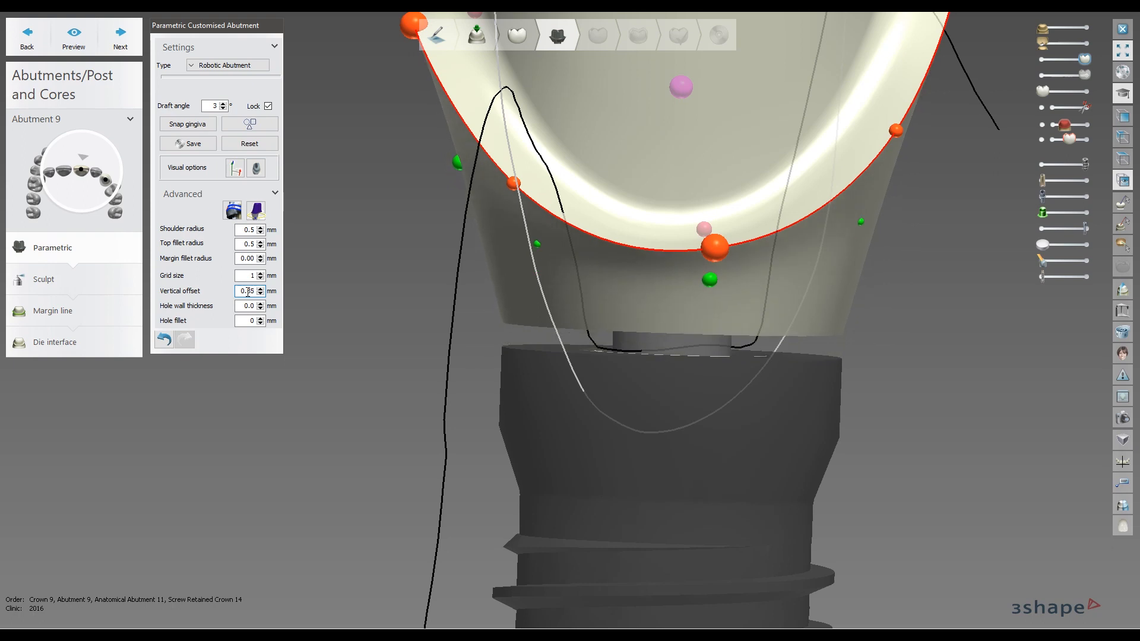
{"action": "scroll", "coordinate": [248, 292], "scroll_direction": "down", "scroll_amount": 1}
{"action": "scroll", "coordinate": [248, 291], "scroll_direction": "up", "scroll_amount": 6}
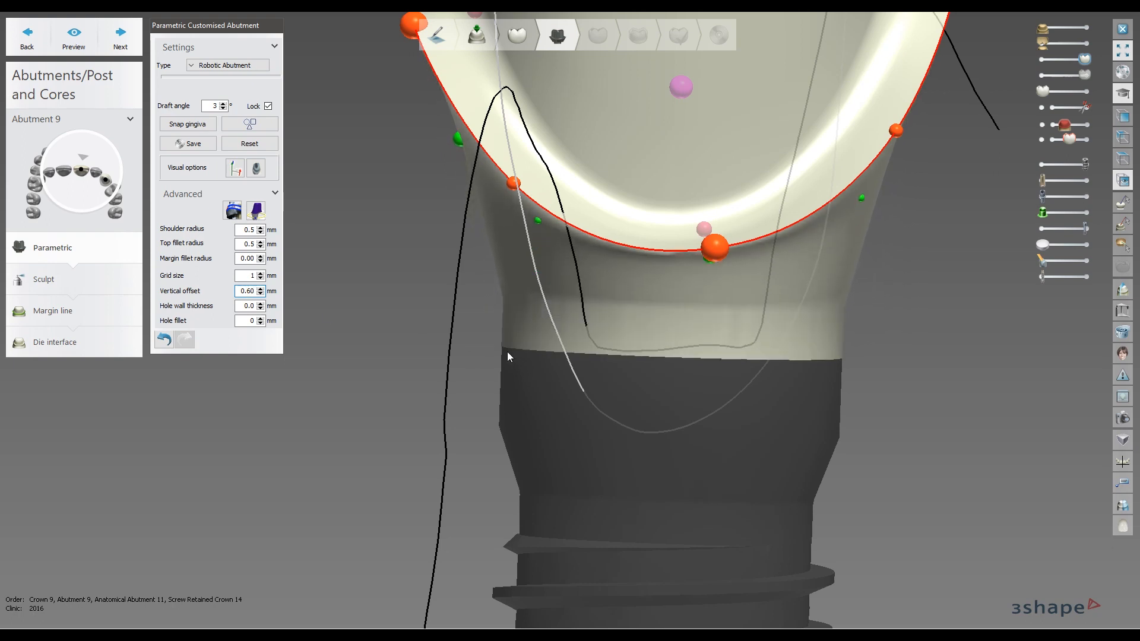
{"action": "scroll", "coordinate": [253, 292], "scroll_direction": "down", "scroll_amount": 10}
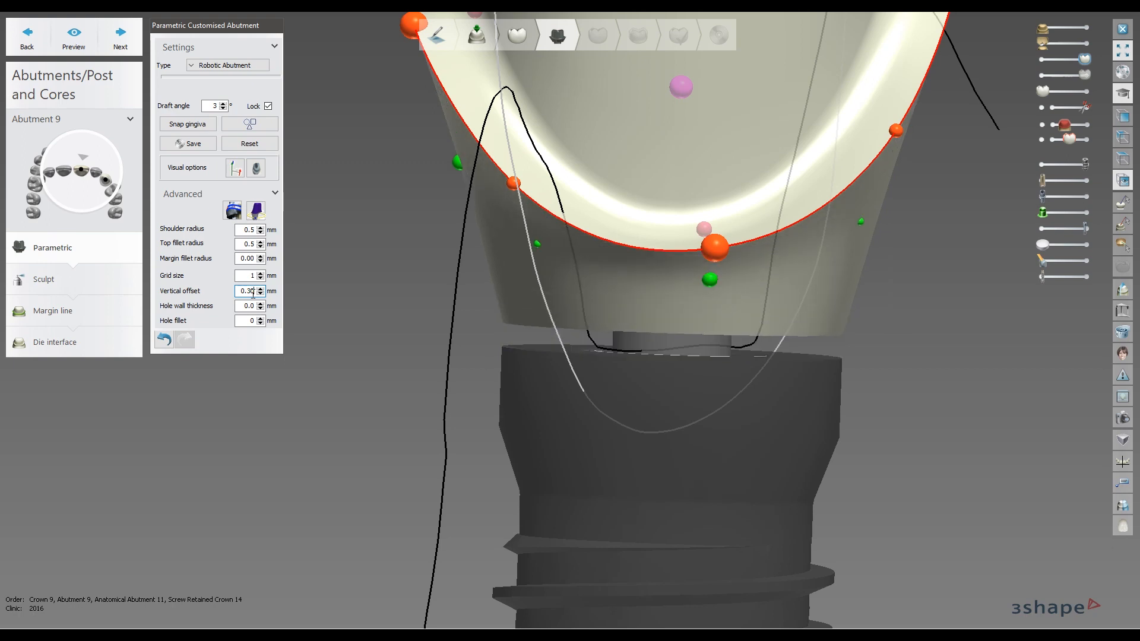
{"action": "scroll", "coordinate": [253, 292], "scroll_direction": "up", "scroll_amount": 10}
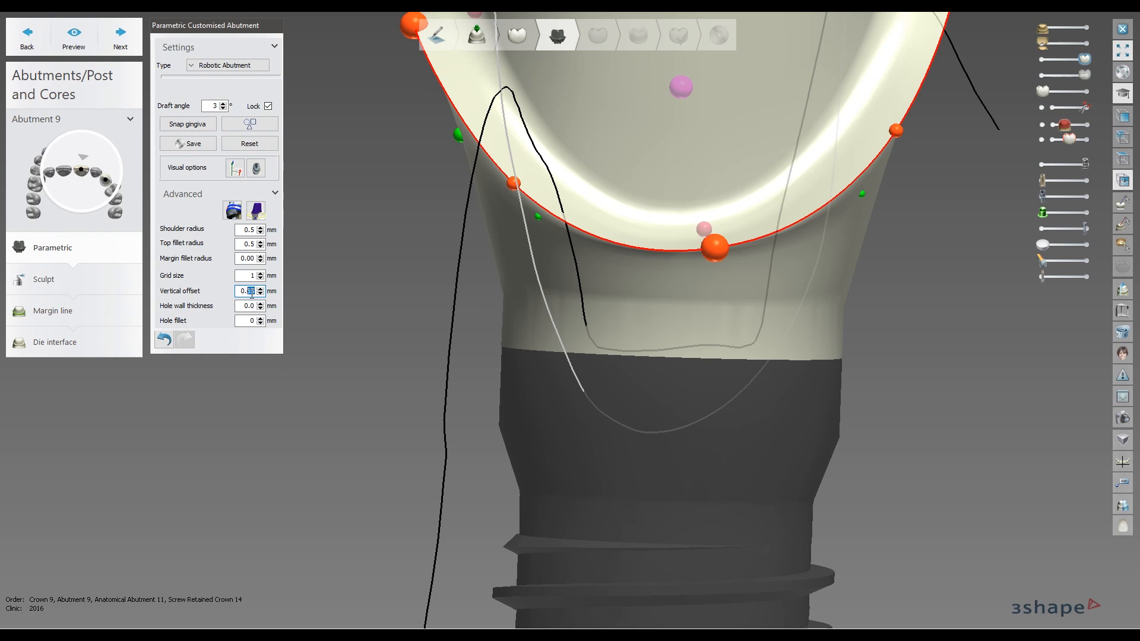
Set the vertical offset of abutment 9 to 0.25 mm and inspect the transition to the implant
{"action": "type", "text": "25"}
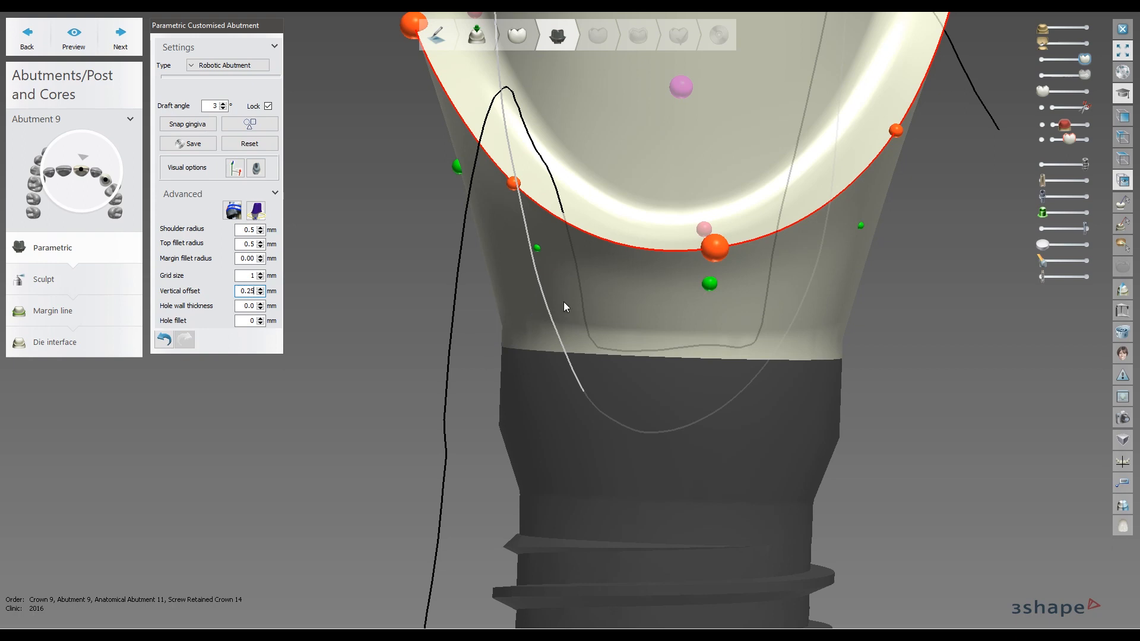
{"action": "scroll", "coordinate": [565, 306], "scroll_direction": "down", "scroll_amount": 3}
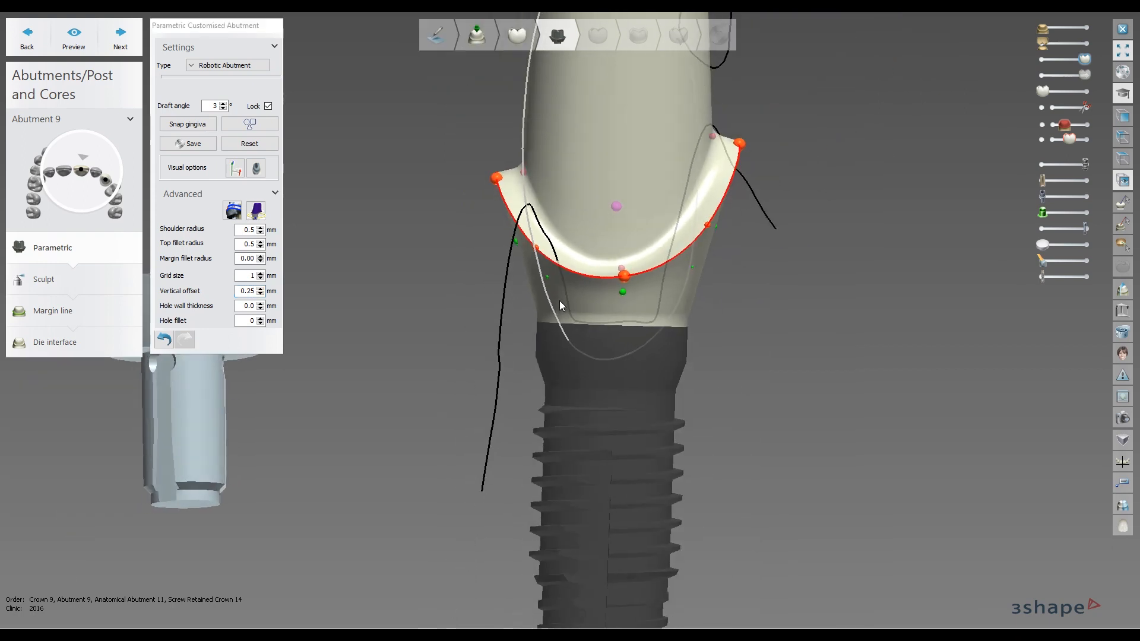
{"action": "scroll", "coordinate": [630, 330], "scroll_direction": "up", "scroll_amount": 3}
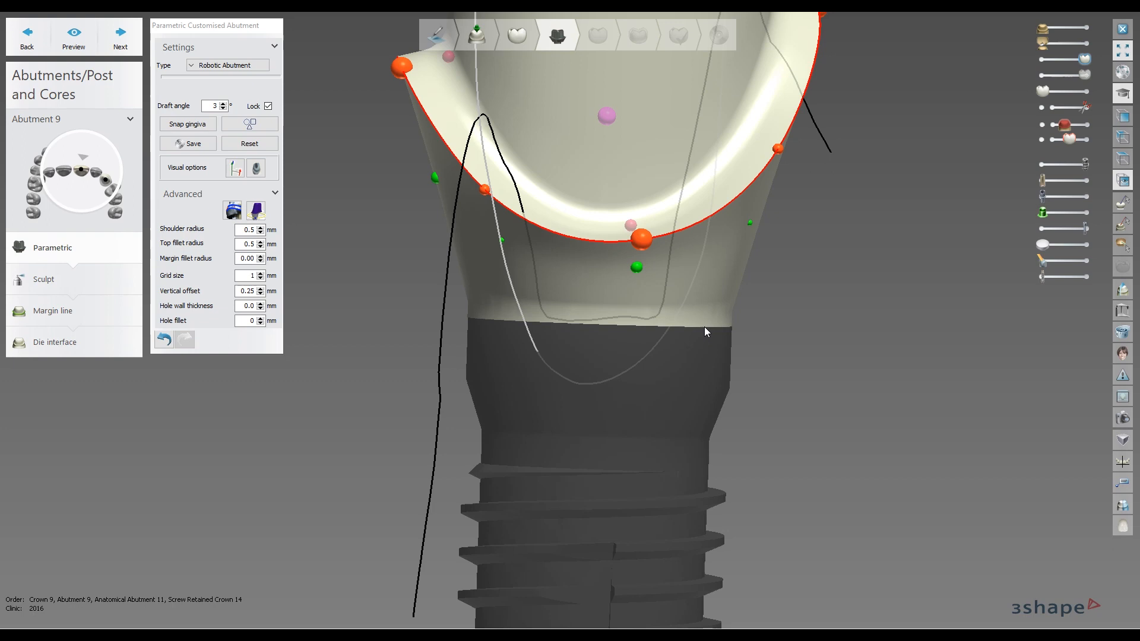
Set the vertical offset of abutment 9 to 0.0 mm and view the abutment from above and from the side
{"action": "left_click_drag", "start_coordinate": [244, 291], "coordinate": [267, 295]}
{"action": "type", "text": "0"}
{"action": "key", "text": "Return"}
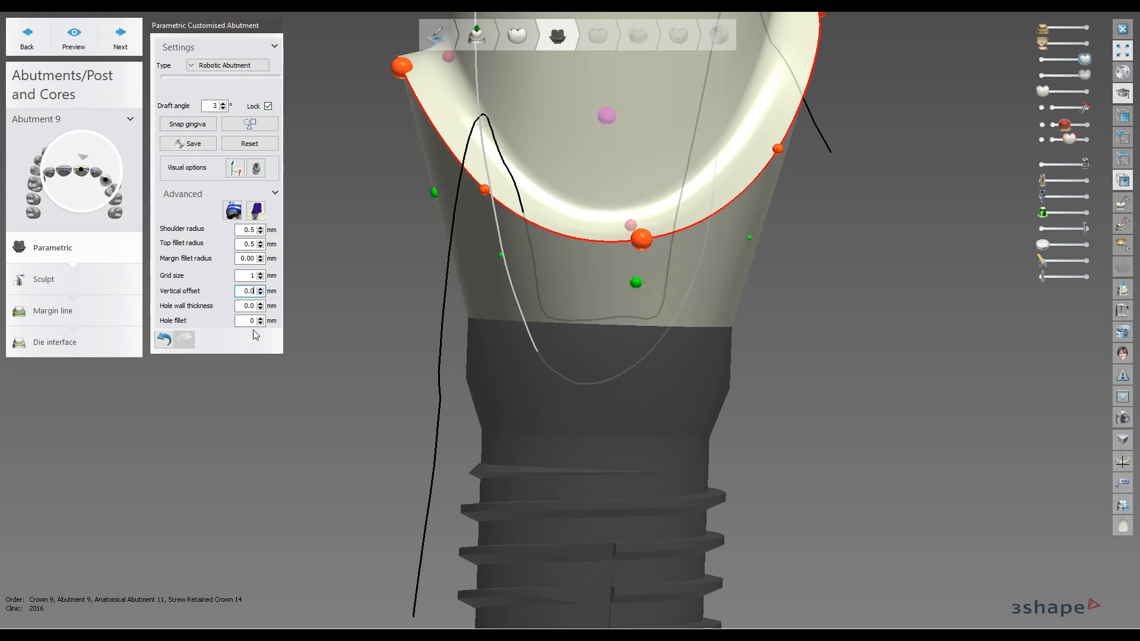
{"action": "left_click", "coordinate": [248, 306]}
{"action": "middle_click_drag", "start_coordinate": [432, 237], "coordinate": [430, 262]}
{"action": "right_click_drag", "start_coordinate": [428, 258], "coordinate": [505, 336]}
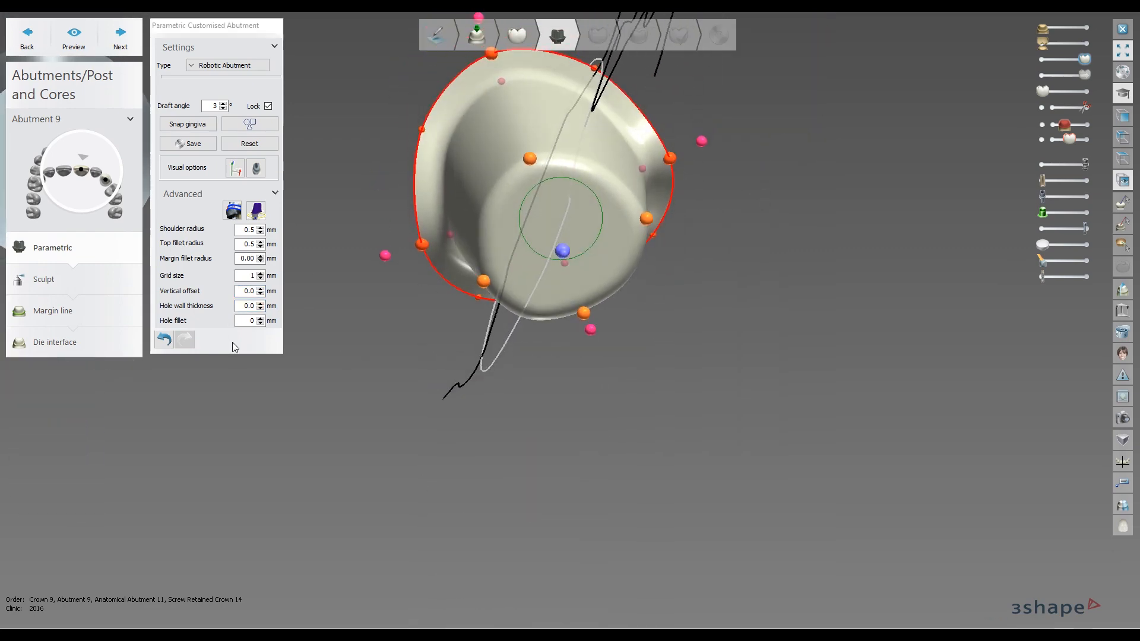
{"action": "right_click_drag", "start_coordinate": [497, 280], "coordinate": [475, 268]}
Show the screw hole in abutment 9 and view its opening from above and from the side
{"action": "left_click", "coordinate": [254, 321]}
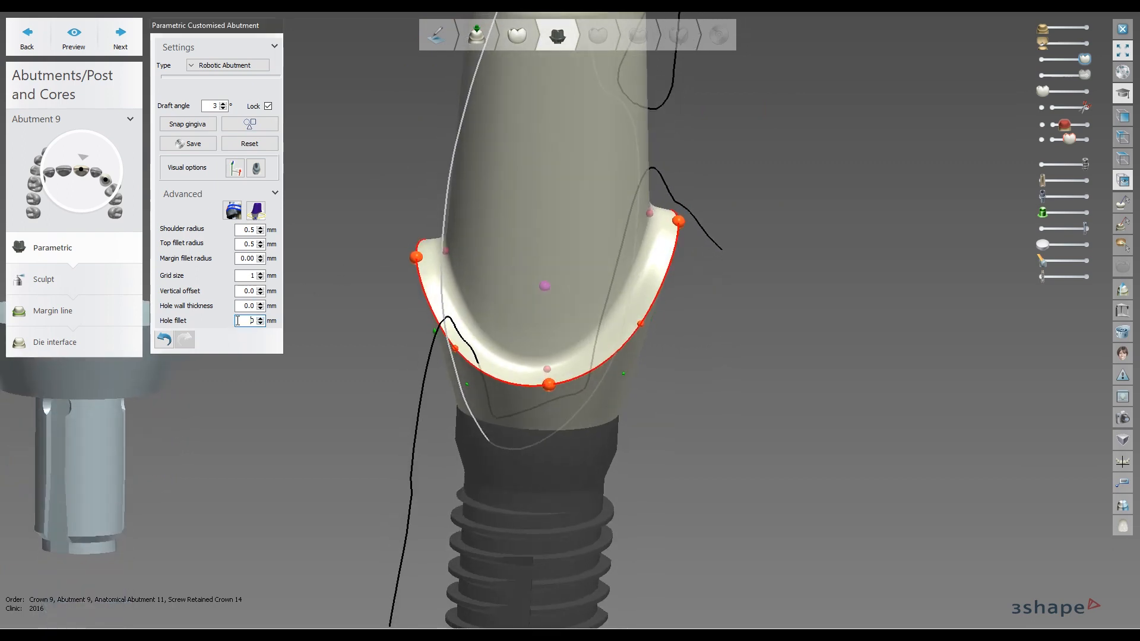
{"action": "right_click_drag", "start_coordinate": [505, 226], "coordinate": [549, 205]}
{"action": "left_click", "coordinate": [256, 168]}
{"action": "left_click", "coordinate": [505, 355]}
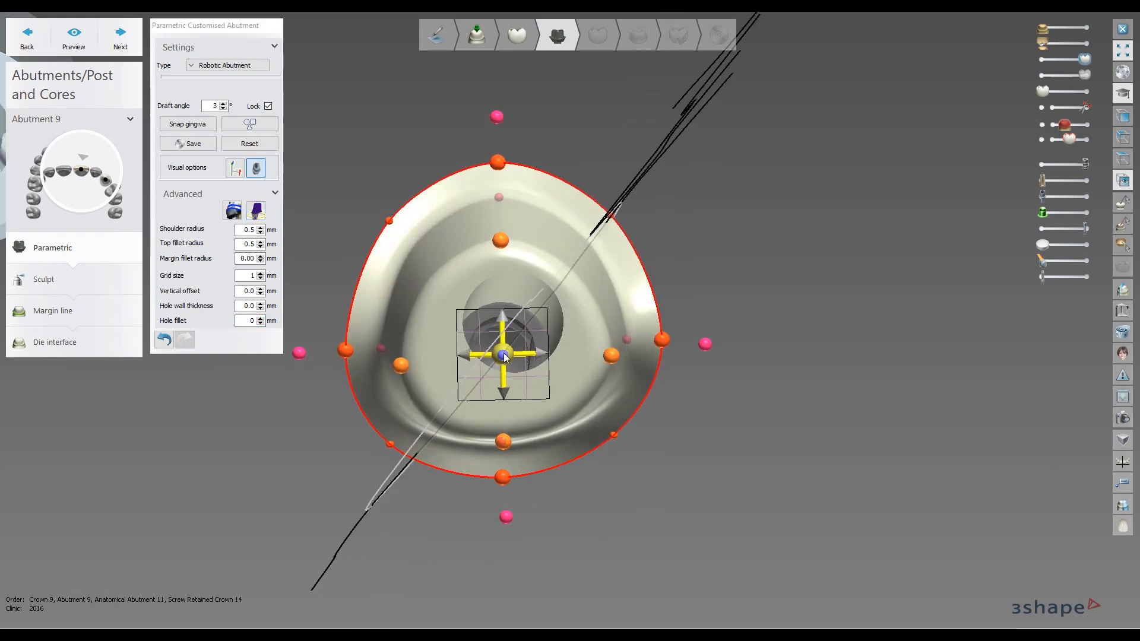
{"action": "right_click_drag", "start_coordinate": [506, 350], "coordinate": [414, 297]}
{"action": "scroll", "coordinate": [401, 374], "scroll_direction": "down", "scroll_amount": 3}
Tilt abutment 9 by moving its top sideways until the screw channel breaks out through the side wall
{"action": "left_click_drag", "start_coordinate": [456, 192], "coordinate": [437, 193]}
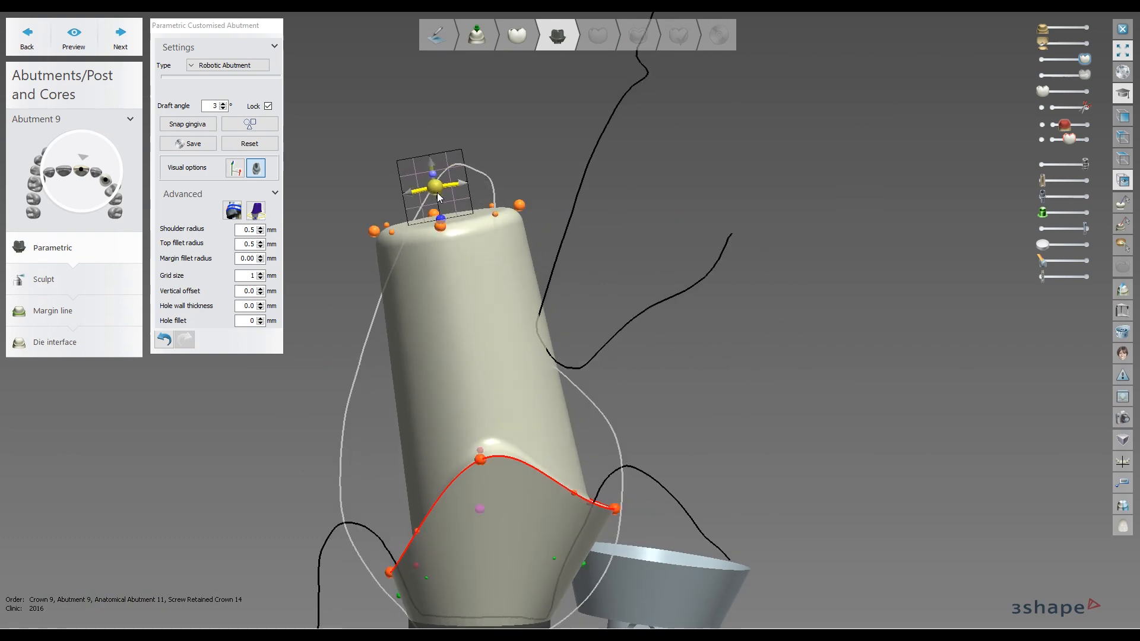
{"action": "mouse_move", "coordinate": [505, 185]}
{"action": "right_mouse_down"}
{"action": "mouse_move", "coordinate": [561, 179]}
{"action": "mouse_move", "coordinate": [563, 204]}
{"action": "mouse_move", "coordinate": [485, 197]}
{"action": "right_mouse_up"}
{"action": "scroll", "coordinate": [563, 205], "scroll_direction": "down", "scroll_amount": 4}
{"action": "scroll", "coordinate": [485, 197], "scroll_direction": "up", "scroll_amount": 3}
{"action": "left_click_drag", "start_coordinate": [469, 184], "coordinate": [469, 185]}
{"action": "right_click_drag", "start_coordinate": [469, 186], "coordinate": [638, 186]}
{"action": "right_click_drag", "start_coordinate": [638, 255], "coordinate": [474, 182]}
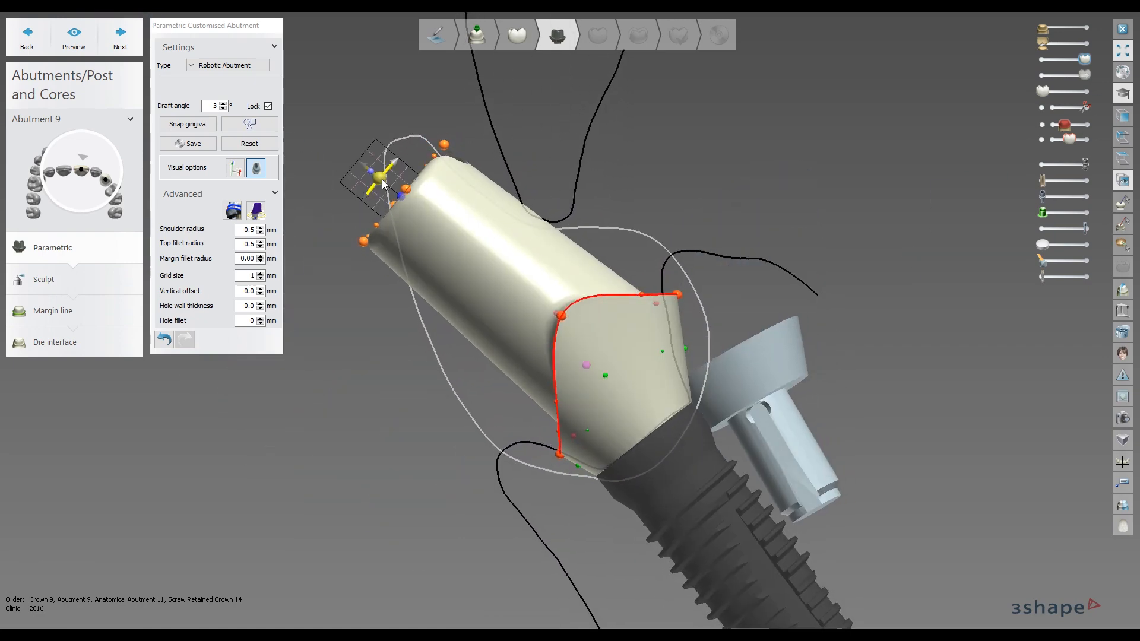
{"action": "left_click_drag", "start_coordinate": [379, 178], "coordinate": [486, 145]}
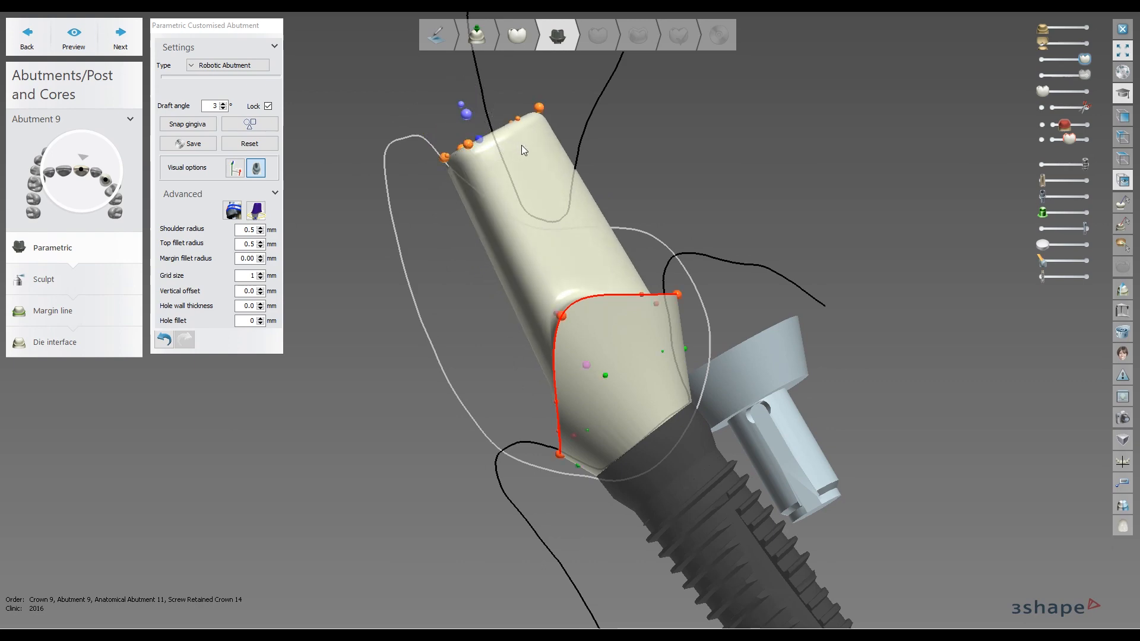
{"action": "right_click_drag", "start_coordinate": [521, 145], "coordinate": [628, 252]}
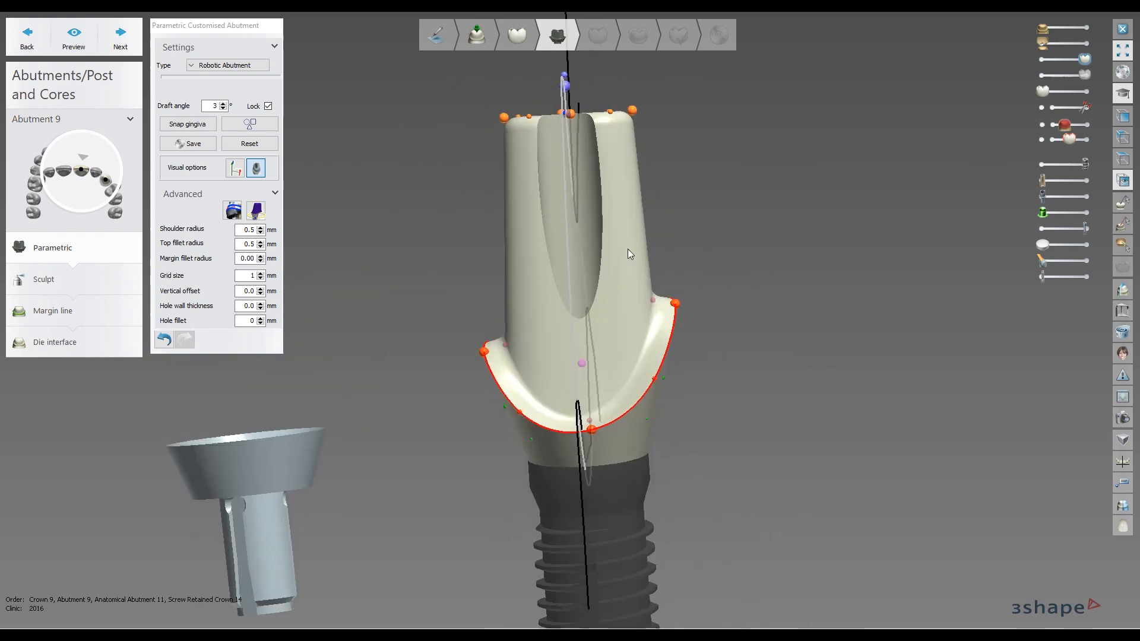
{"action": "scroll", "coordinate": [570, 267], "scroll_direction": "up", "scroll_amount": 3}
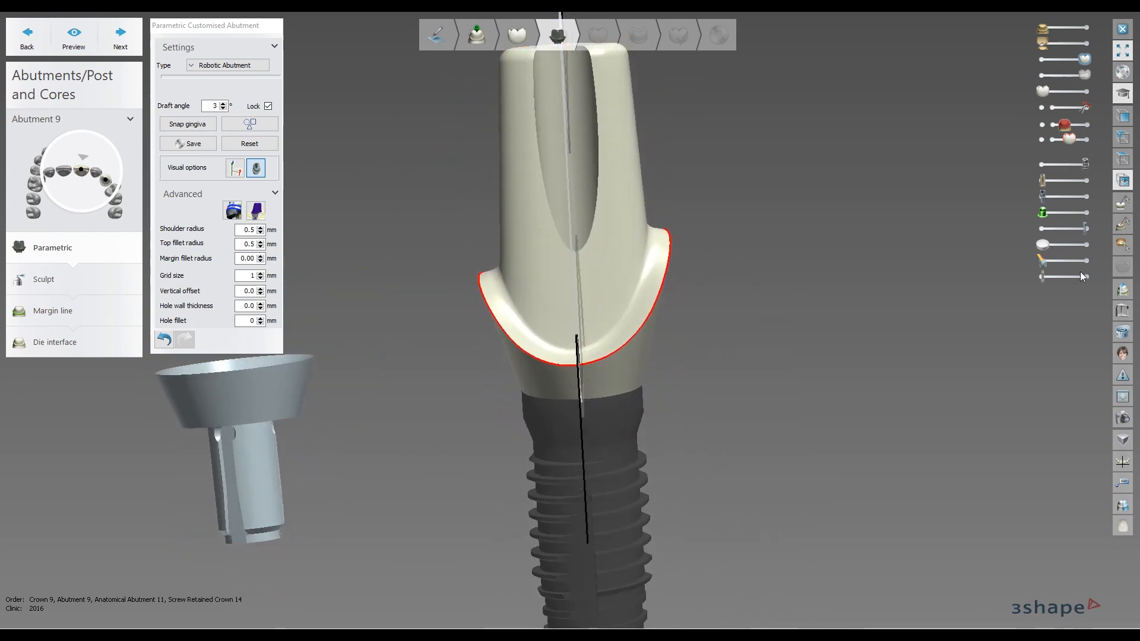
Open a 2D cross section lengthwise through abutment 9 and measure the width of the thin edge beside the screw hole
{"action": "left_click", "coordinate": [1123, 289]}
{"action": "left_click_drag", "start_coordinate": [569, 121], "coordinate": [582, 419]}
{"action": "scroll", "coordinate": [939, 479], "scroll_direction": "up", "scroll_amount": 5}
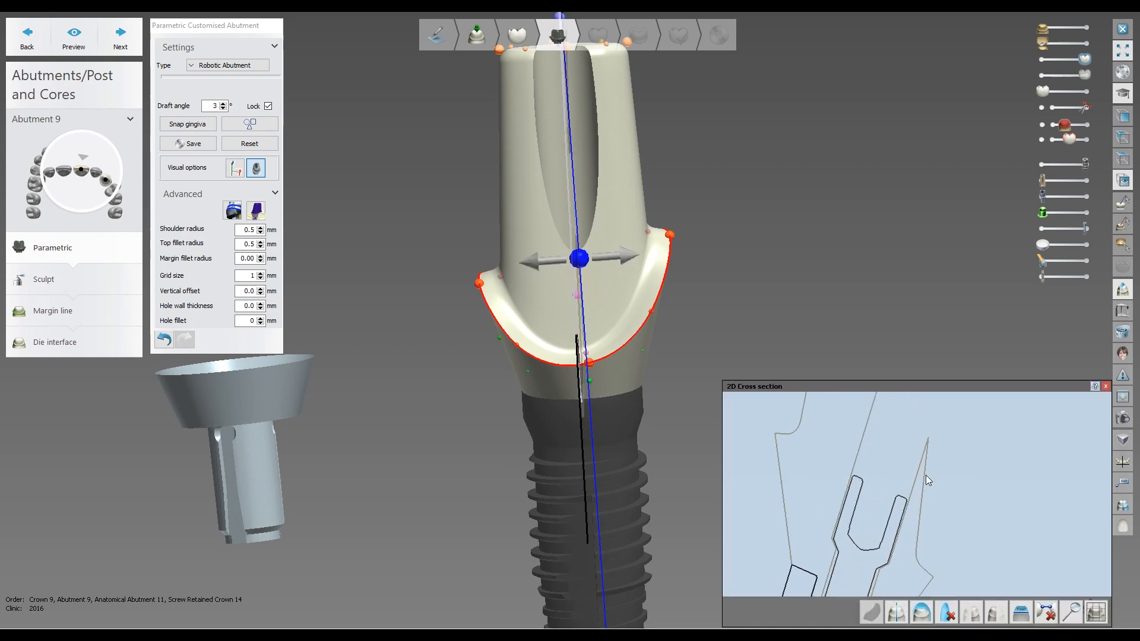
{"action": "middle_click_drag", "start_coordinate": [929, 459], "coordinate": [929, 463]}
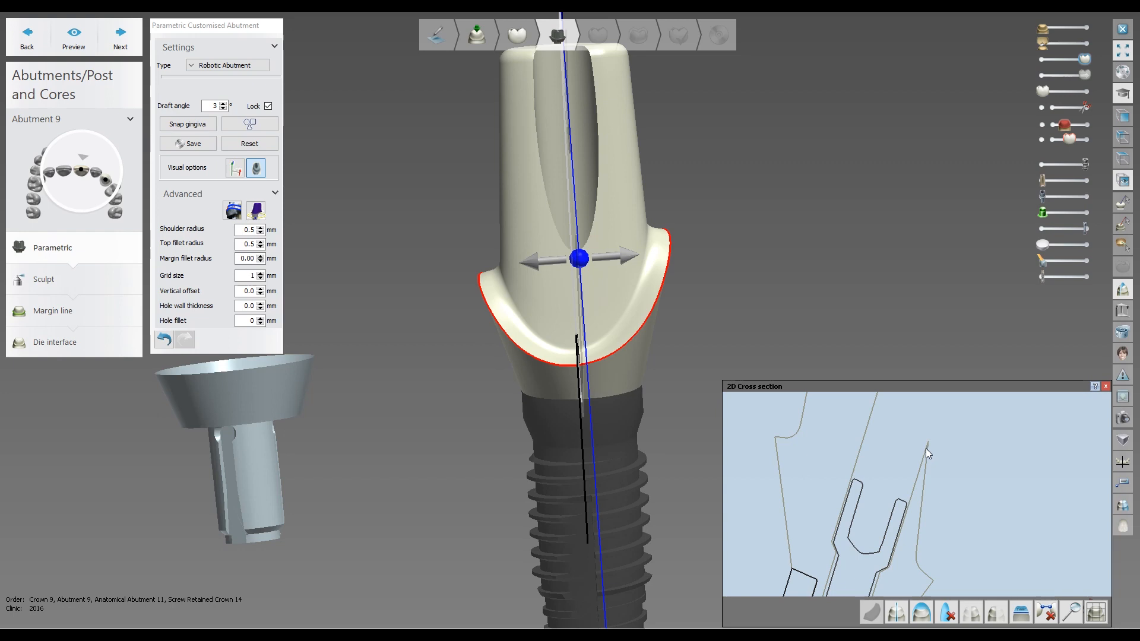
{"action": "left_click_drag", "start_coordinate": [927, 445], "coordinate": [924, 484]}
{"action": "left_click", "coordinate": [924, 484]}
{"action": "mouse_move", "coordinate": [925, 483]}
{"action": "left_mouse_down"}
{"action": "mouse_move", "coordinate": [916, 474]}
{"action": "mouse_move", "coordinate": [924, 477]}
{"action": "left_mouse_up"}
Set the hole fillet of abutment 9 to 0.25 mm and inspect the screw channel's edge from several angles
{"action": "left_click", "coordinate": [246, 322]}
{"action": "scroll", "coordinate": [246, 321], "scroll_direction": "up", "scroll_amount": 2}
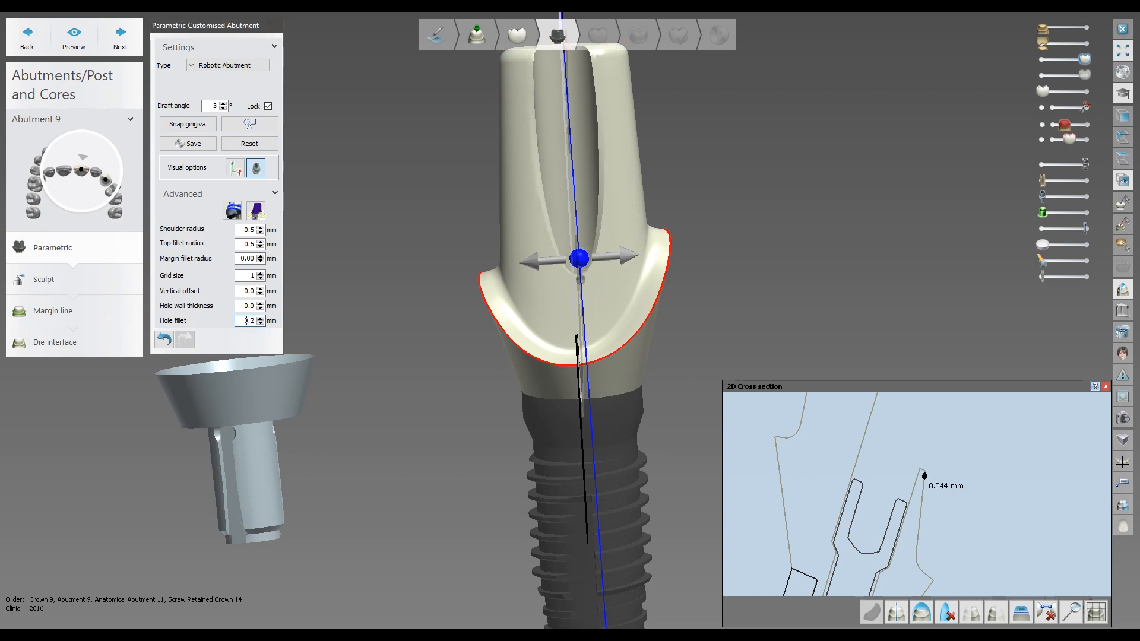
{"action": "type", "text": "0."}
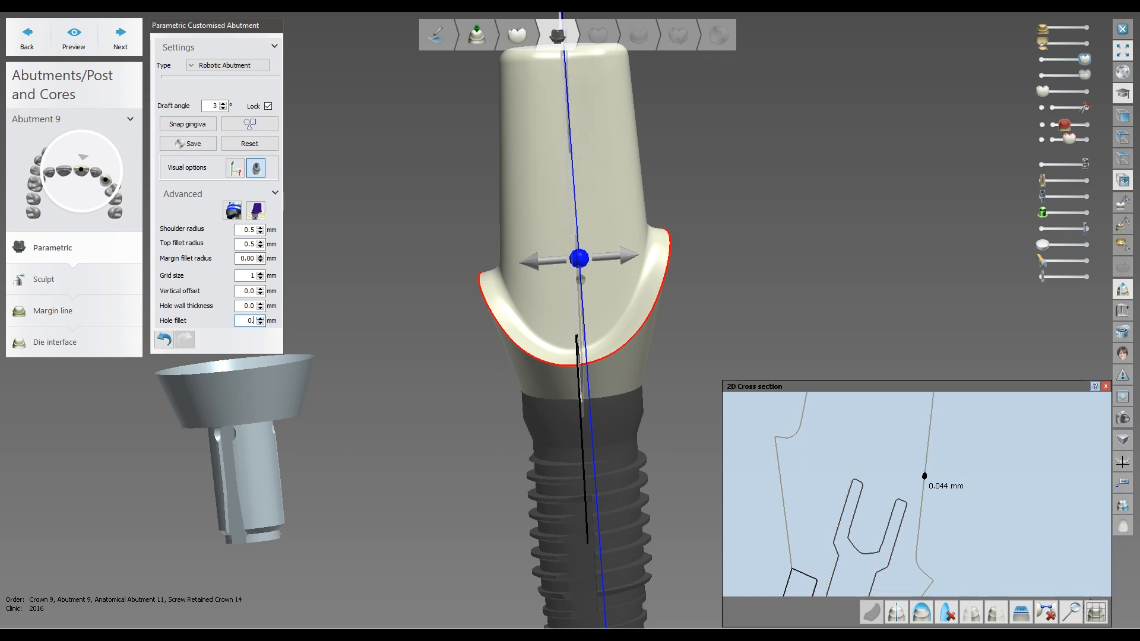
{"action": "type", "text": "25"}
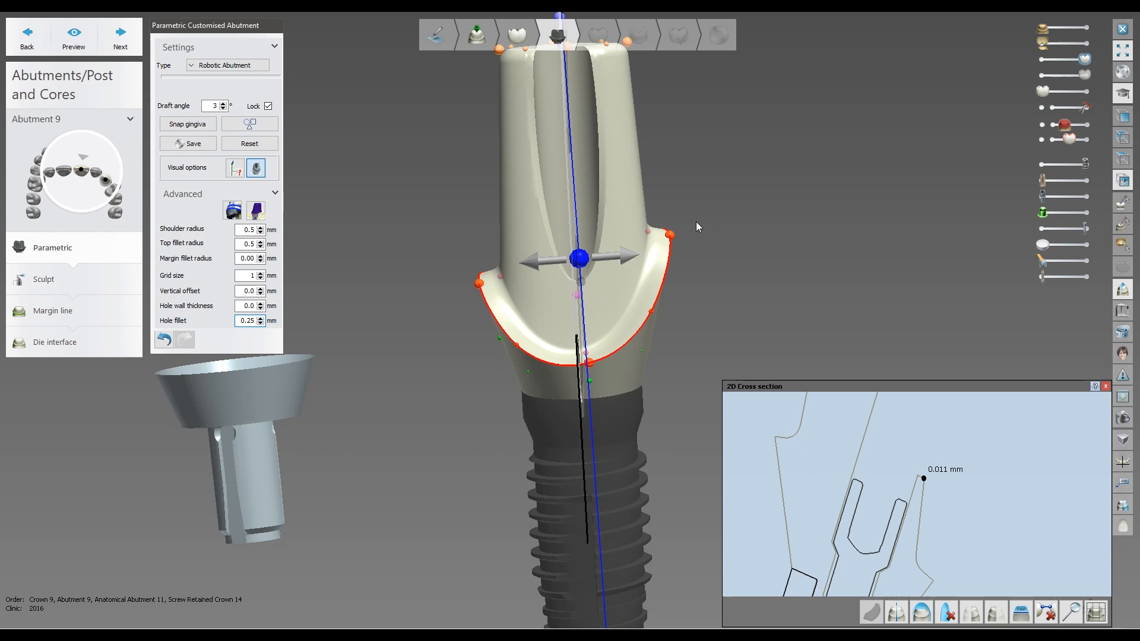
{"action": "right_click_drag", "start_coordinate": [696, 223], "coordinate": [658, 282]}
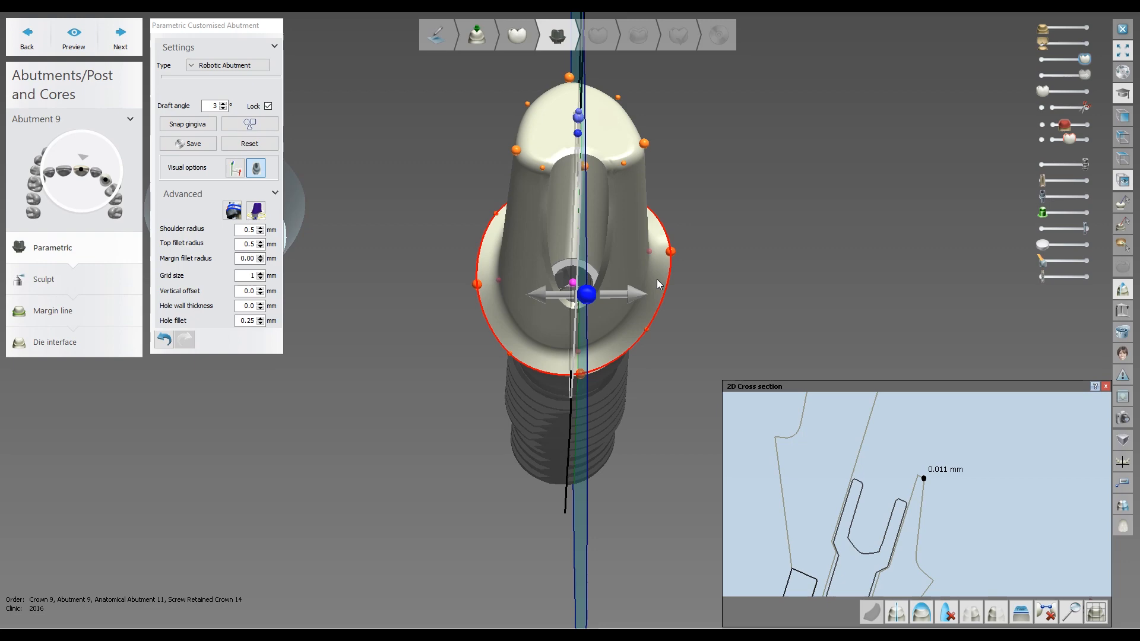
{"action": "right_click_drag", "start_coordinate": [657, 279], "coordinate": [622, 258]}
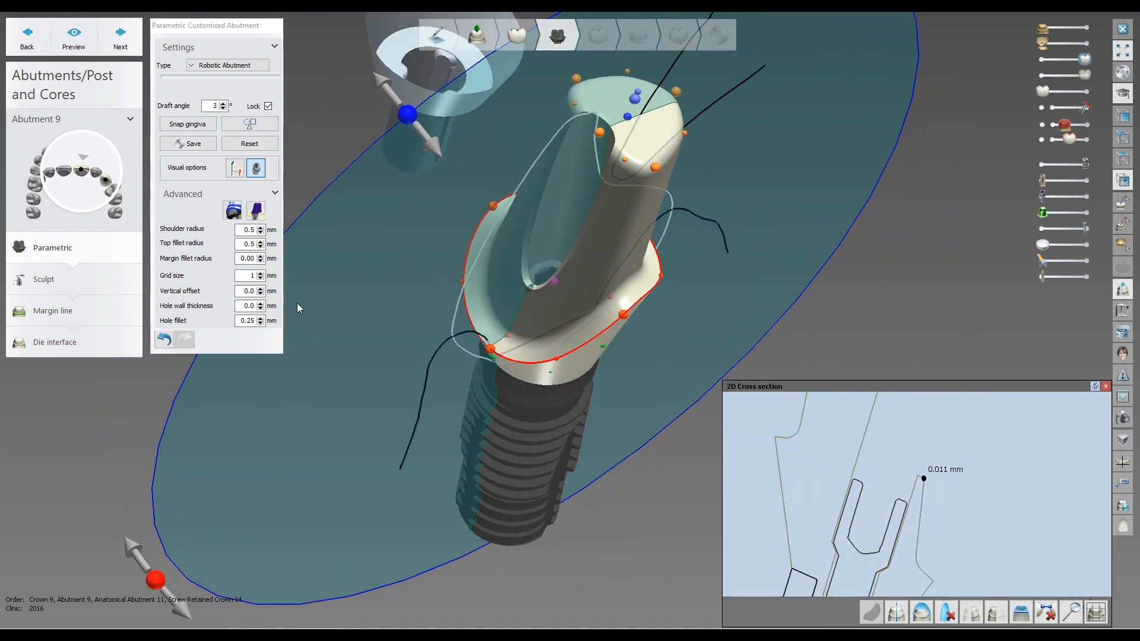
{"action": "left_click", "coordinate": [247, 321]}
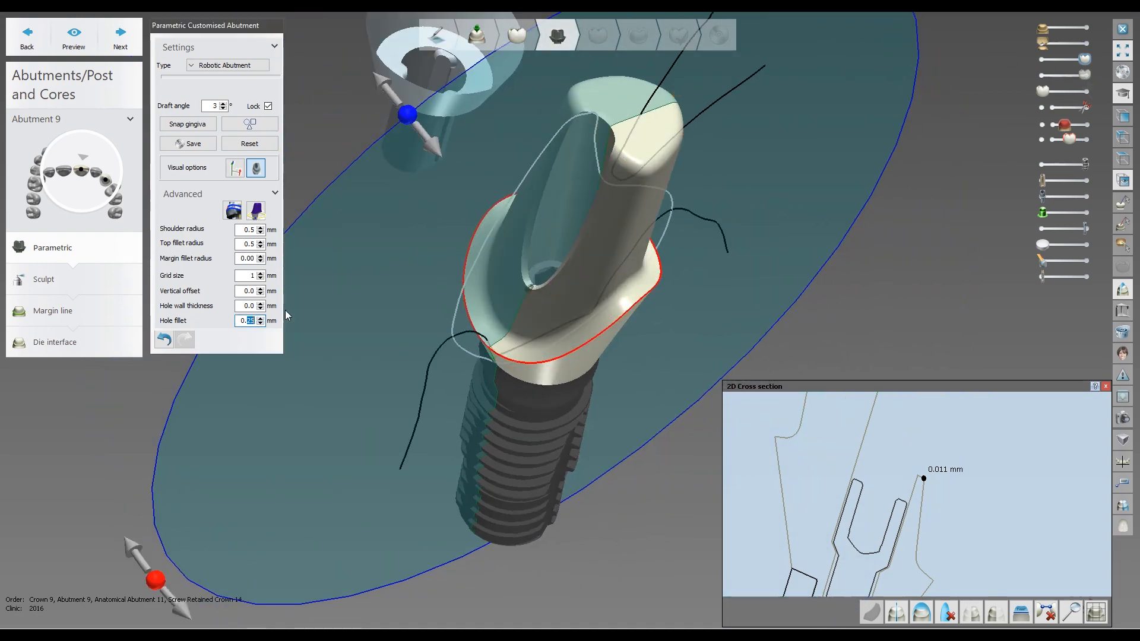
{"action": "right_click_drag", "start_coordinate": [654, 267], "coordinate": [470, 268]}
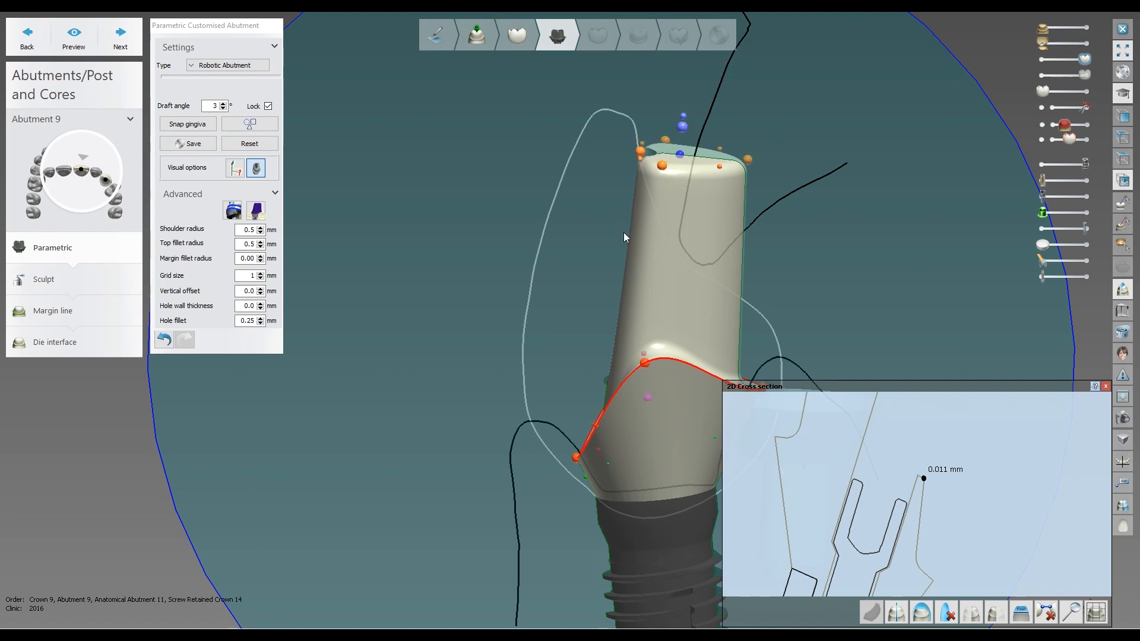
{"action": "right_click_drag", "start_coordinate": [623, 237], "coordinate": [1137, 404]}
Close the 2D cross section and turn off the screw hole display for abutment 9
{"action": "left_click", "coordinate": [1106, 387]}
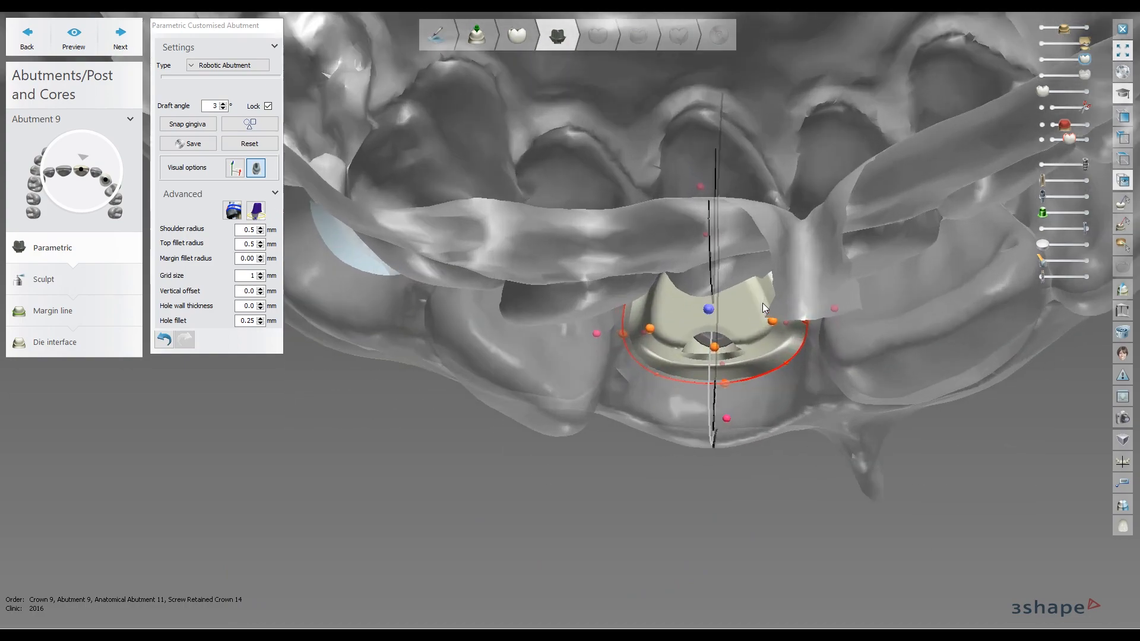
{"action": "mouse_move", "coordinate": [712, 286]}
{"action": "right_click_drag", "start_coordinate": [762, 303], "coordinate": [853, 238]}
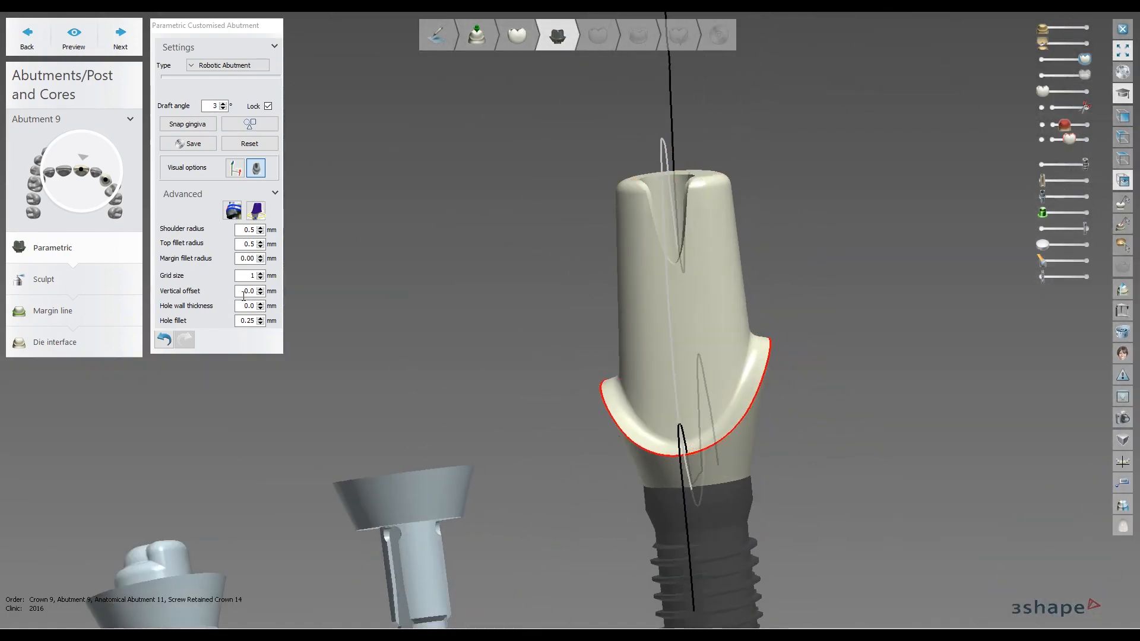
{"action": "left_click", "coordinate": [256, 170]}
{"action": "middle_click_drag", "start_coordinate": [800, 422], "coordinate": [759, 321]}
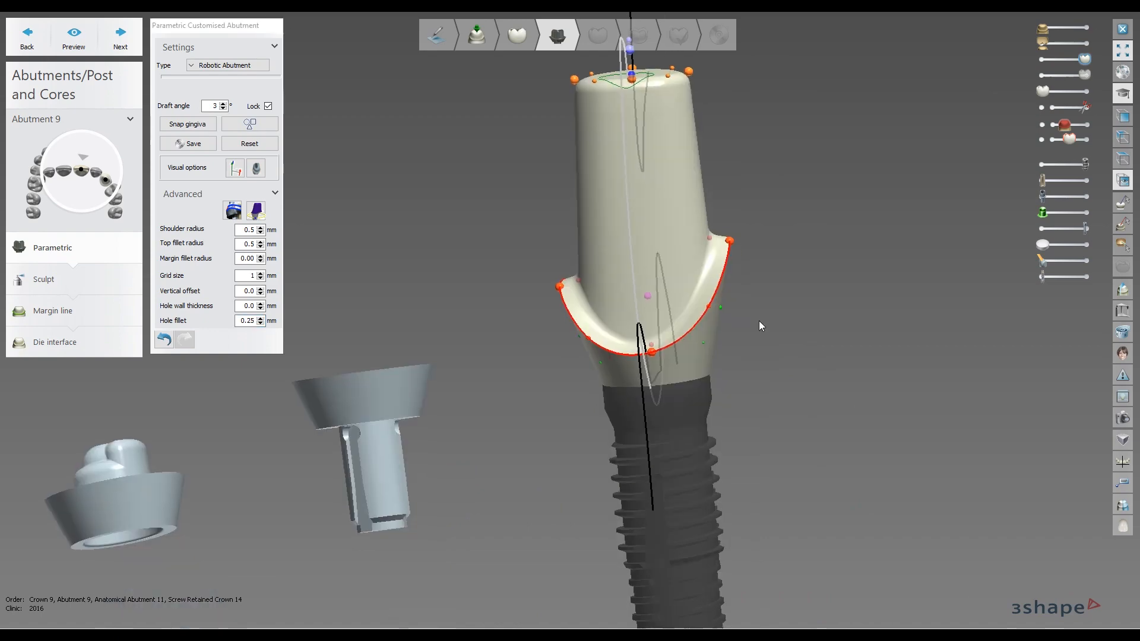
Bring back the jaw scan around abutment 9 and focus on the emergence area between the margin and the implant
{"action": "scroll", "coordinate": [759, 321], "scroll_direction": "up", "scroll_amount": 4}
{"action": "scroll", "coordinate": [746, 179], "scroll_direction": "up", "scroll_amount": 1}
{"action": "middle_click_drag", "start_coordinate": [743, 178], "coordinate": [788, 191]}
{"action": "key", "text": "p"}
{"action": "right_click_drag", "start_coordinate": [787, 192], "coordinate": [812, 232]}
{"action": "key", "text": "p"}
{"action": "key", "text": "p"}
{"action": "key", "text": "p"}
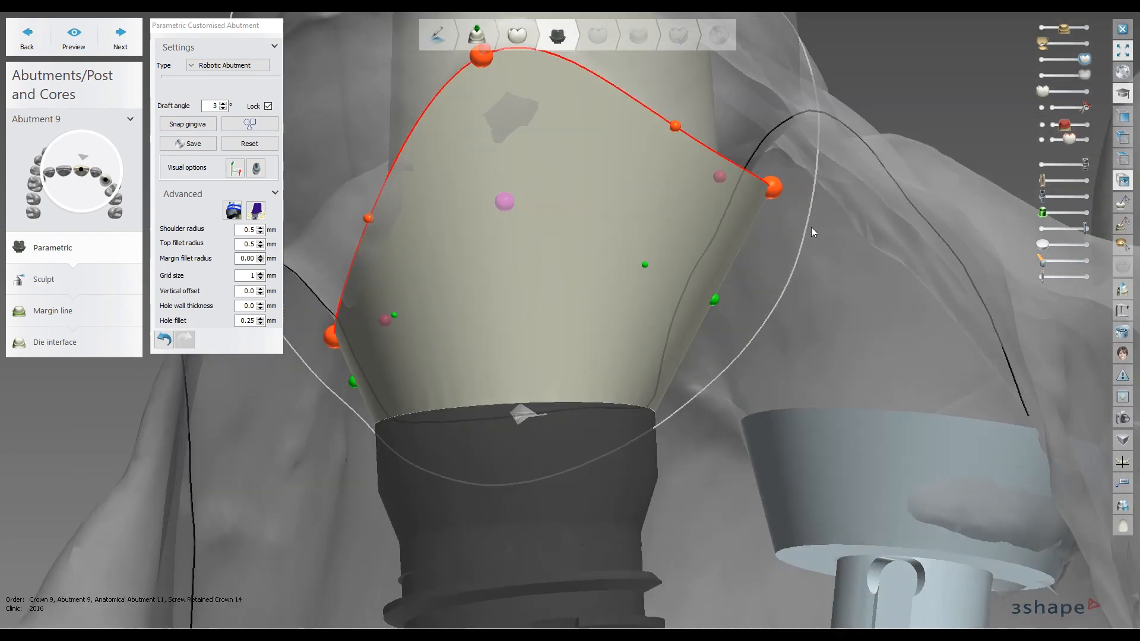
Pull one outer margin control point of abutment 9 inward and check the margin against the surrounding gingiva
{"action": "left_click", "coordinate": [771, 195]}
{"action": "mouse_move", "coordinate": [783, 185]}
{"action": "right_mouse_down"}
{"action": "mouse_move", "coordinate": [793, 181]}
{"action": "mouse_move", "coordinate": [790, 193]}
{"action": "right_mouse_up"}
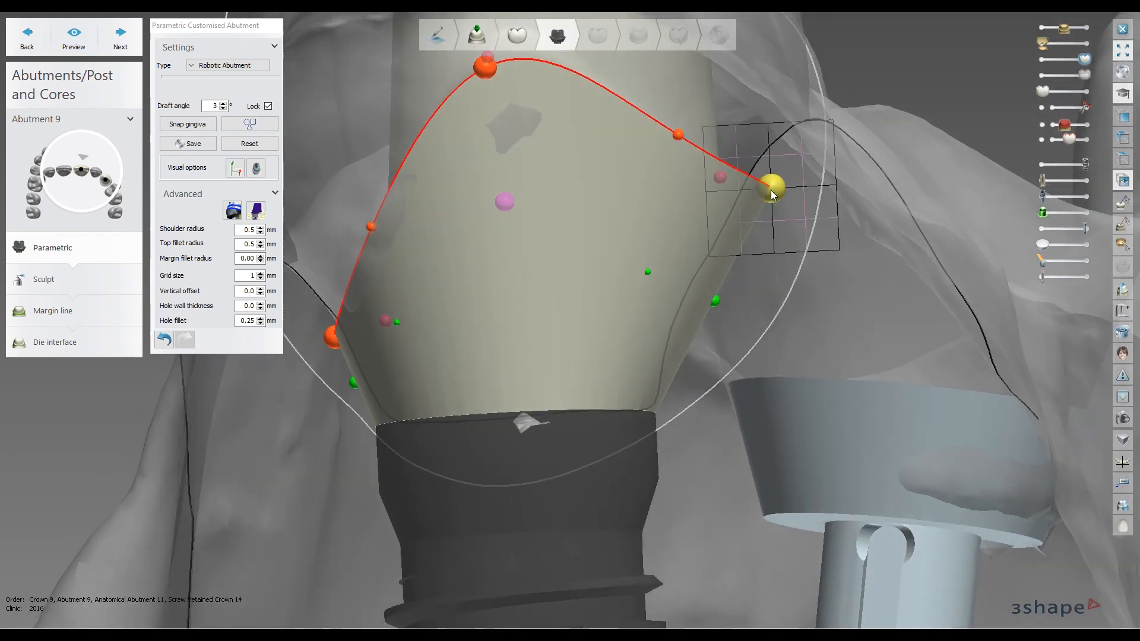
{"action": "left_click_drag", "start_coordinate": [771, 190], "coordinate": [753, 189]}
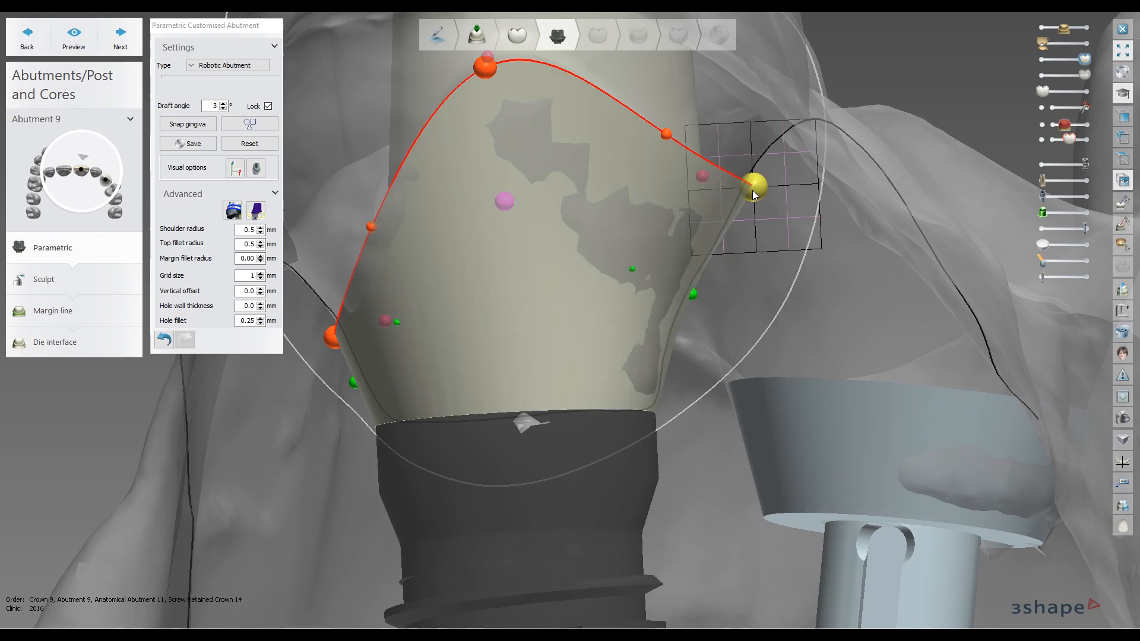
{"action": "right_click_drag", "start_coordinate": [753, 191], "coordinate": [746, 204]}
{"action": "left_click_drag", "start_coordinate": [760, 148], "coordinate": [764, 148]}
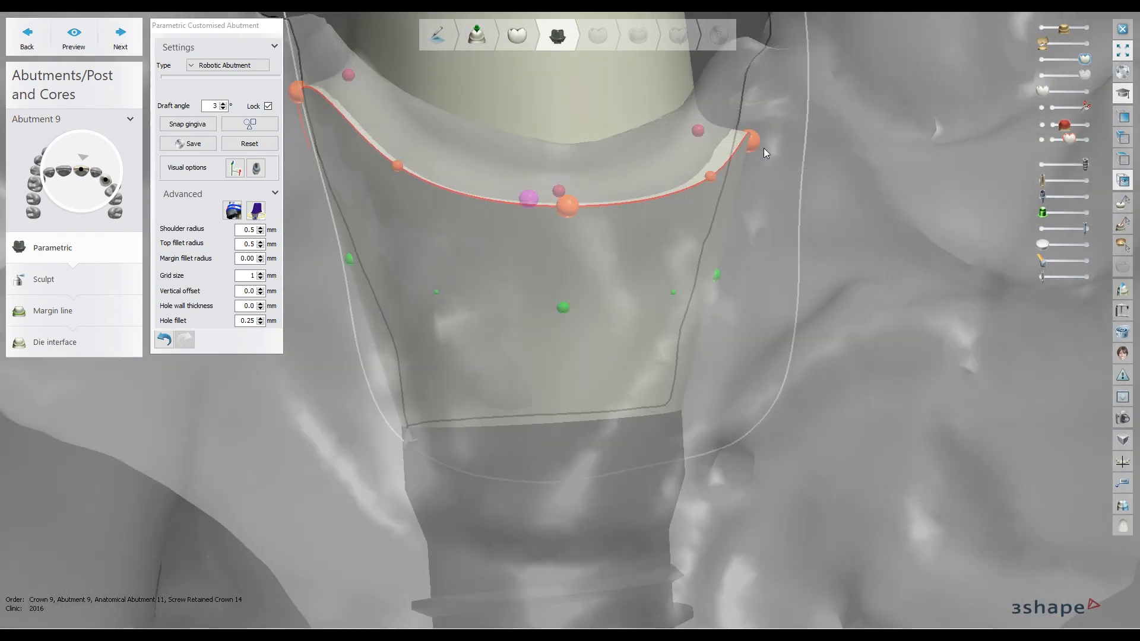
{"action": "right_click_drag", "start_coordinate": [764, 148], "coordinate": [752, 145]}
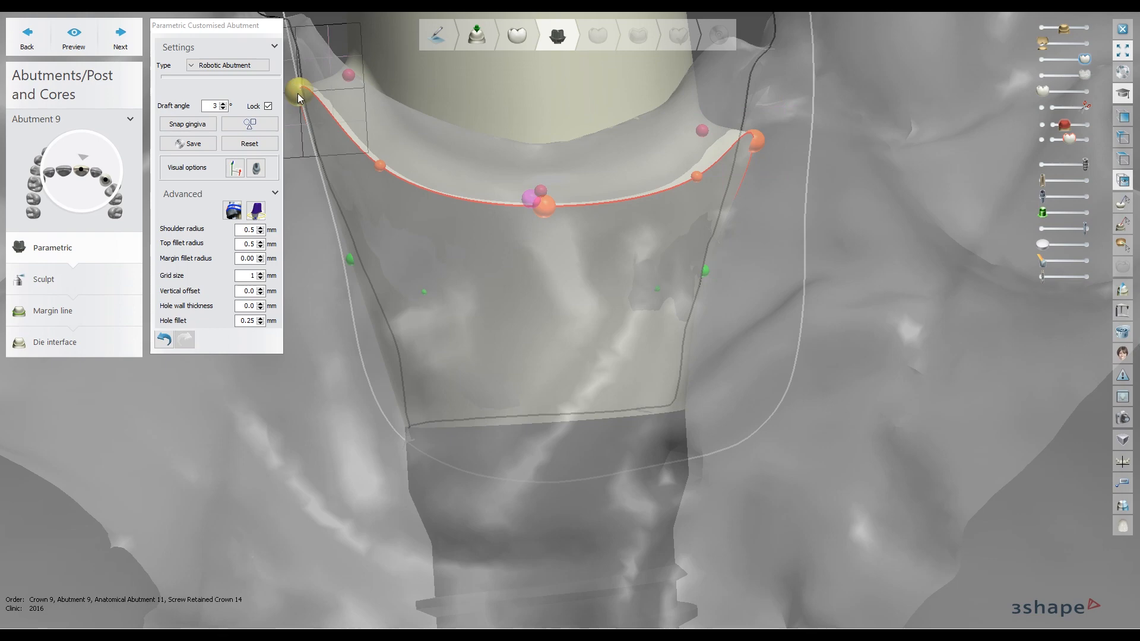
{"action": "right_click_drag", "start_coordinate": [715, 130], "coordinate": [757, 196]}
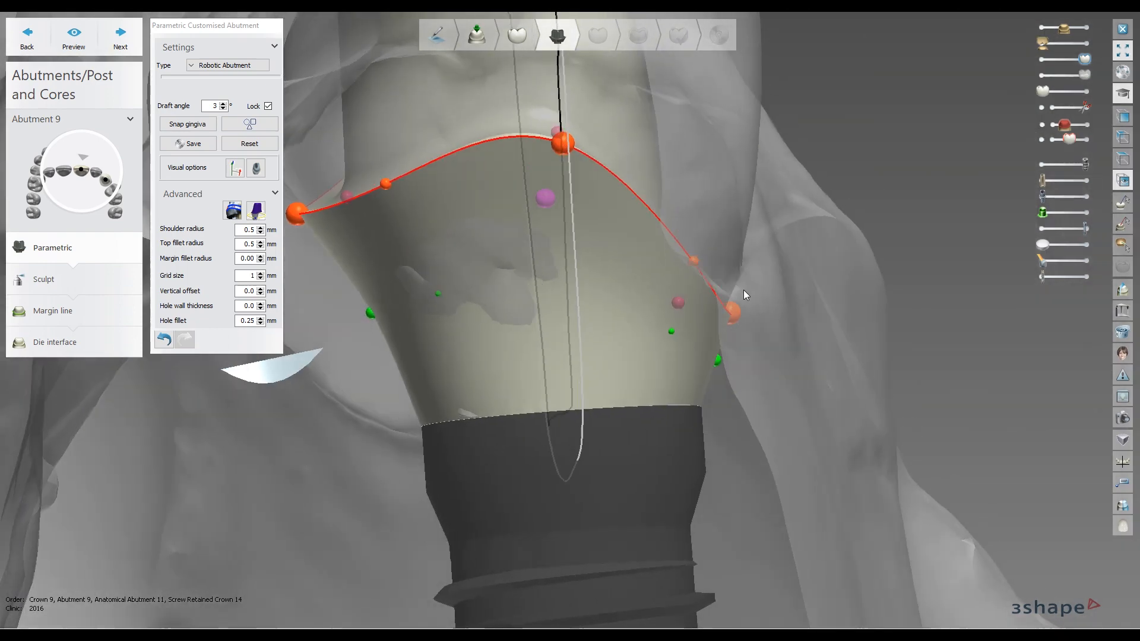
Move the margin points on two opposite sides of abutment 9 outward and upward to the gingiva outline
{"action": "right_click_drag", "start_coordinate": [735, 317], "coordinate": [512, 242]}
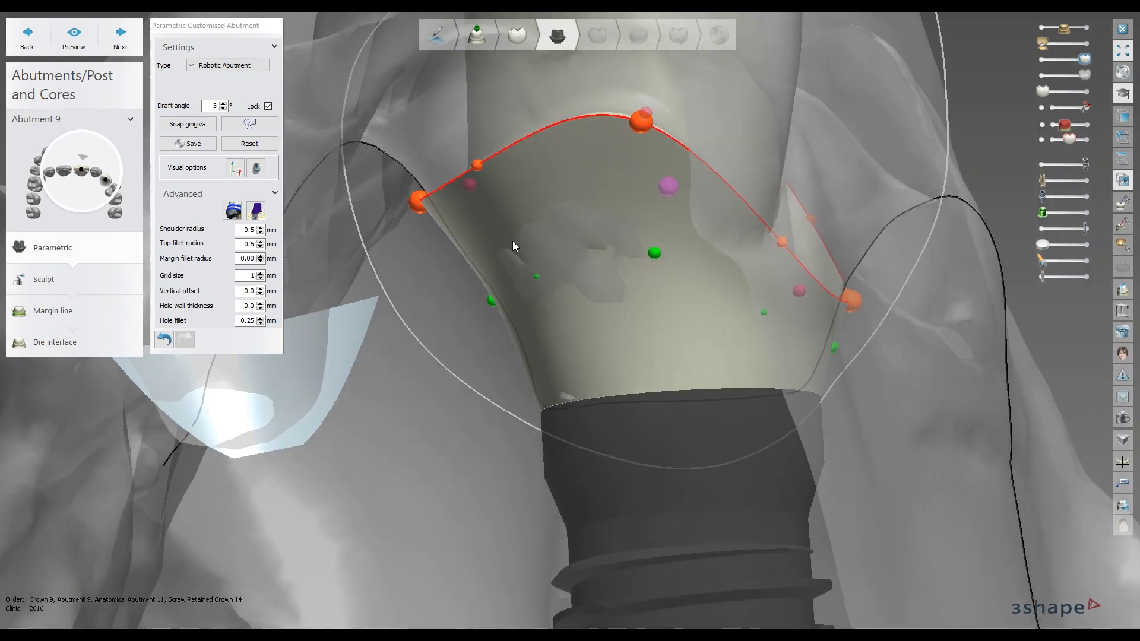
{"action": "left_click_drag", "start_coordinate": [420, 196], "coordinate": [377, 155]}
{"action": "right_click_drag", "start_coordinate": [836, 283], "coordinate": [864, 290]}
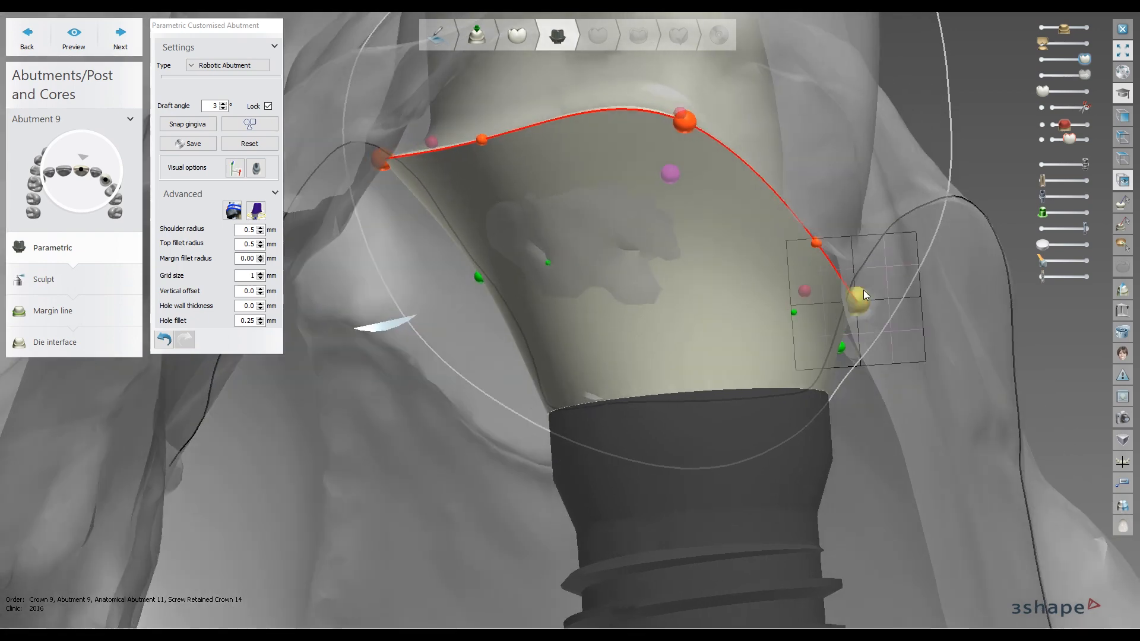
{"action": "left_click_drag", "start_coordinate": [863, 290], "coordinate": [939, 209]}
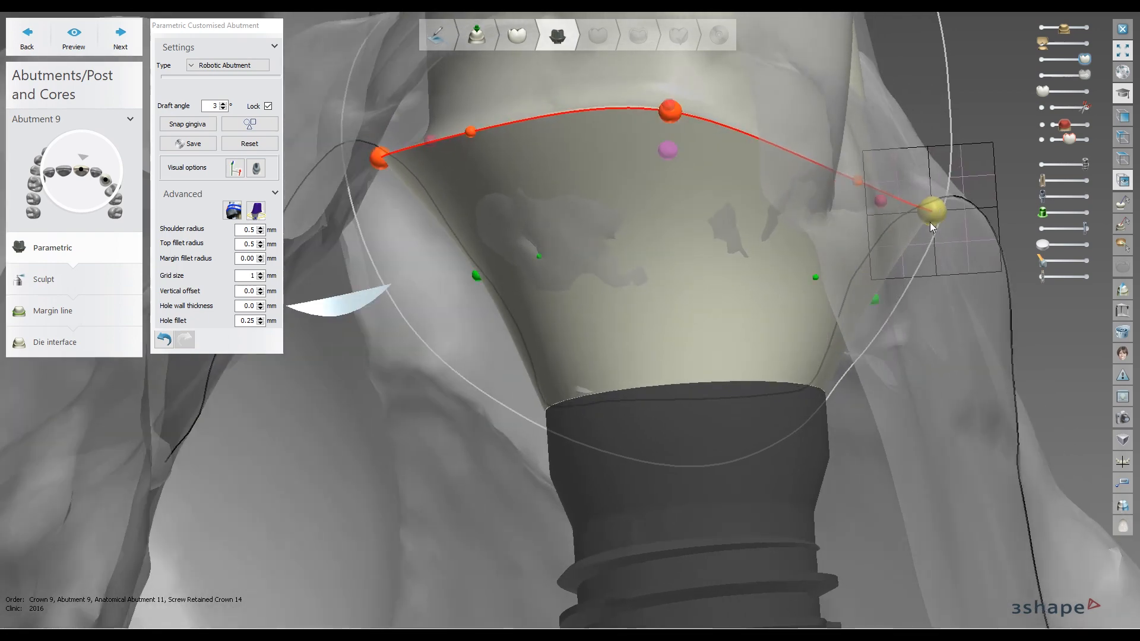
{"action": "right_click_drag", "start_coordinate": [568, 237], "coordinate": [579, 233]}
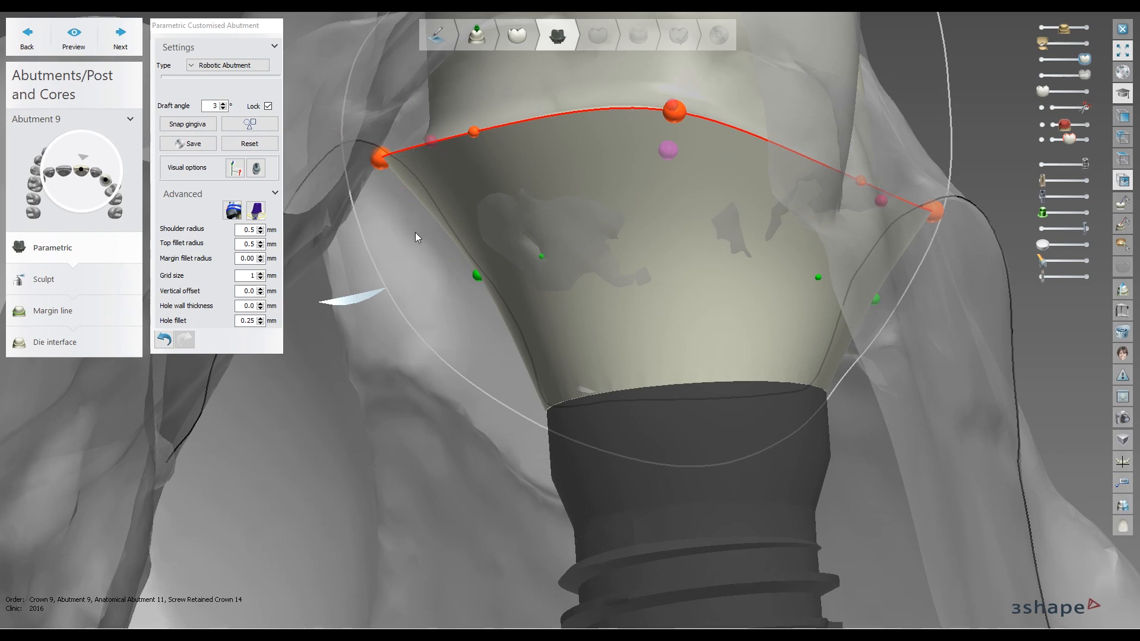
Lower the green emergence profile points of abutment 9 to just above the implant connection
{"action": "right_click_drag", "start_coordinate": [415, 232], "coordinate": [518, 241]}
{"action": "right_click_drag", "start_coordinate": [982, 231], "coordinate": [857, 284]}
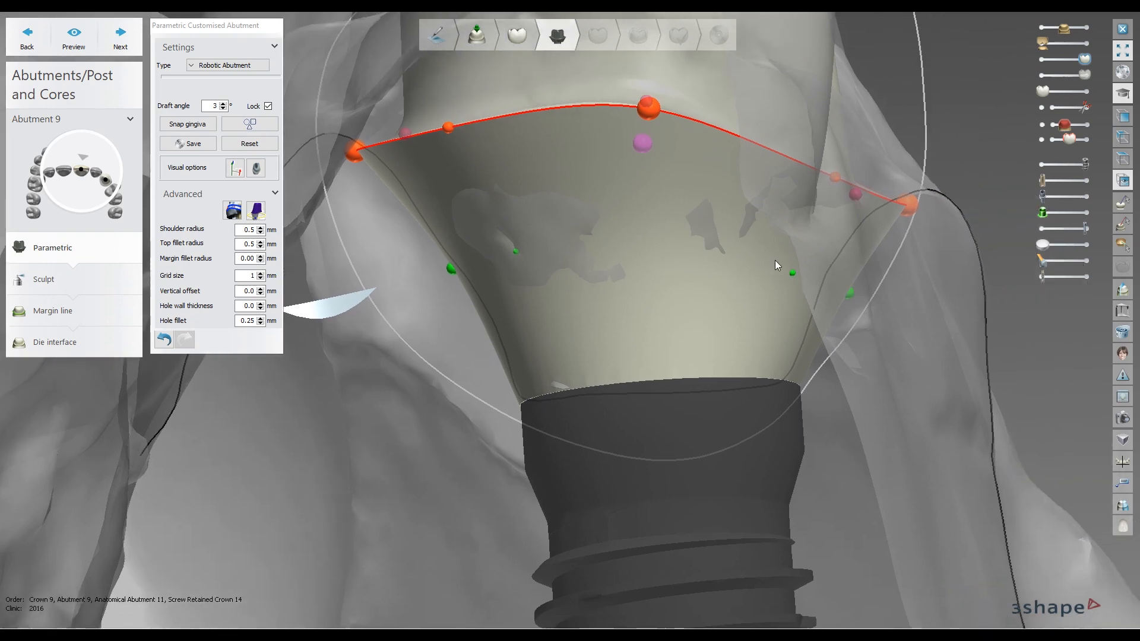
{"action": "left_click_drag", "start_coordinate": [457, 273], "coordinate": [501, 342]}
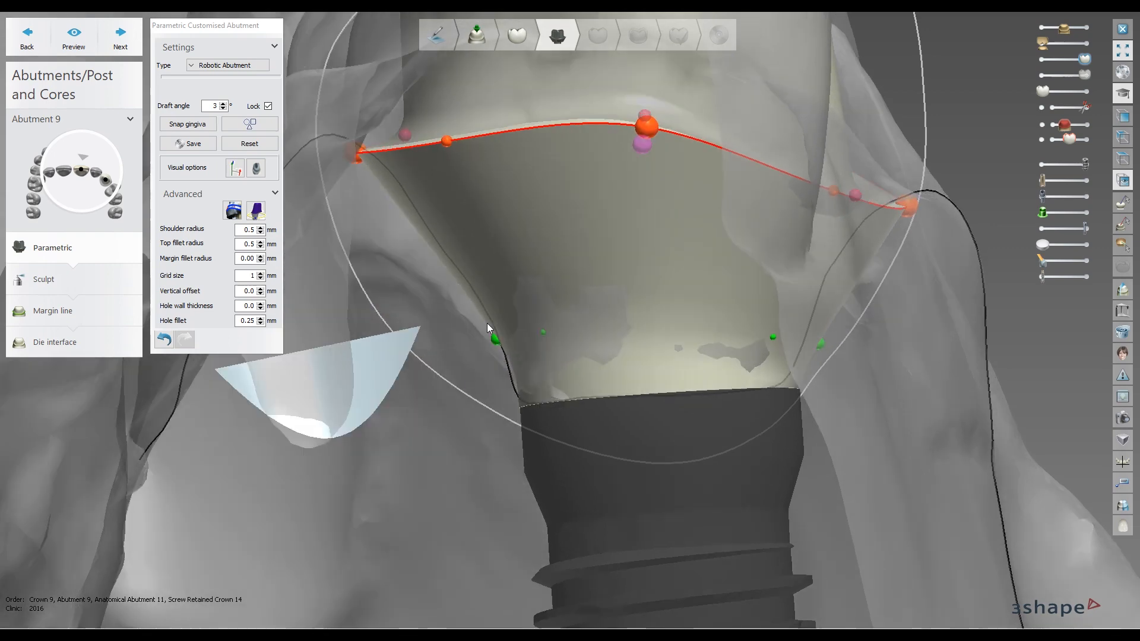
{"action": "left_click_drag", "start_coordinate": [496, 338], "coordinate": [497, 339]}
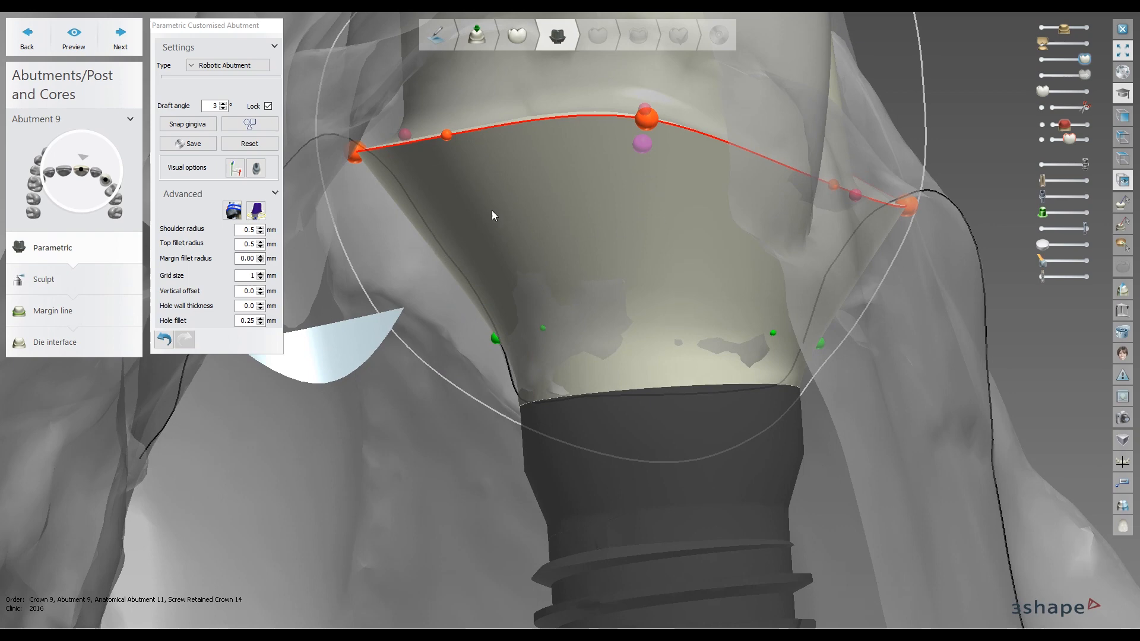
Try an additional profile on abutment 9, undo it, and add a row of curvature points between the margin and the lower green points
{"action": "right_click", "coordinate": [416, 221]}
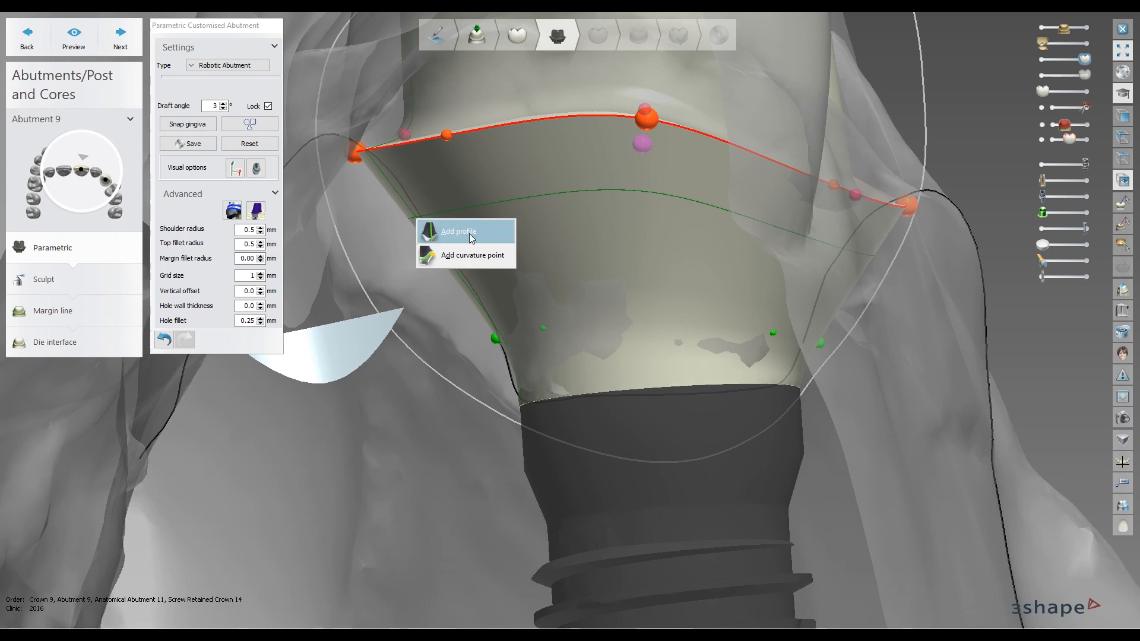
{"action": "left_click", "coordinate": [467, 232]}
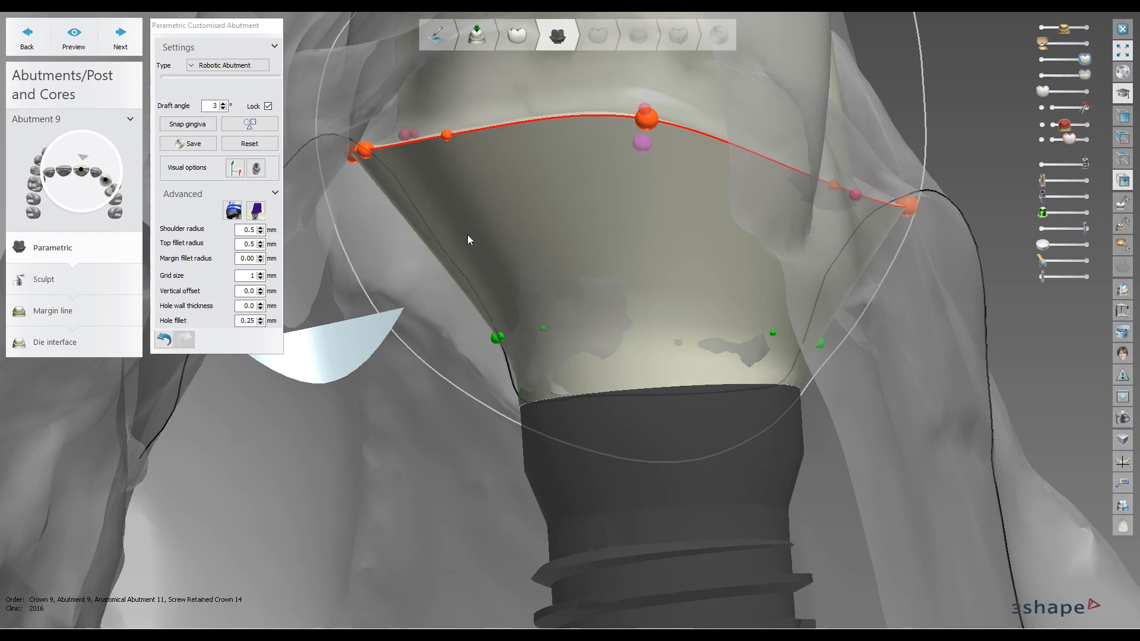
{"action": "right_click", "coordinate": [421, 226]}
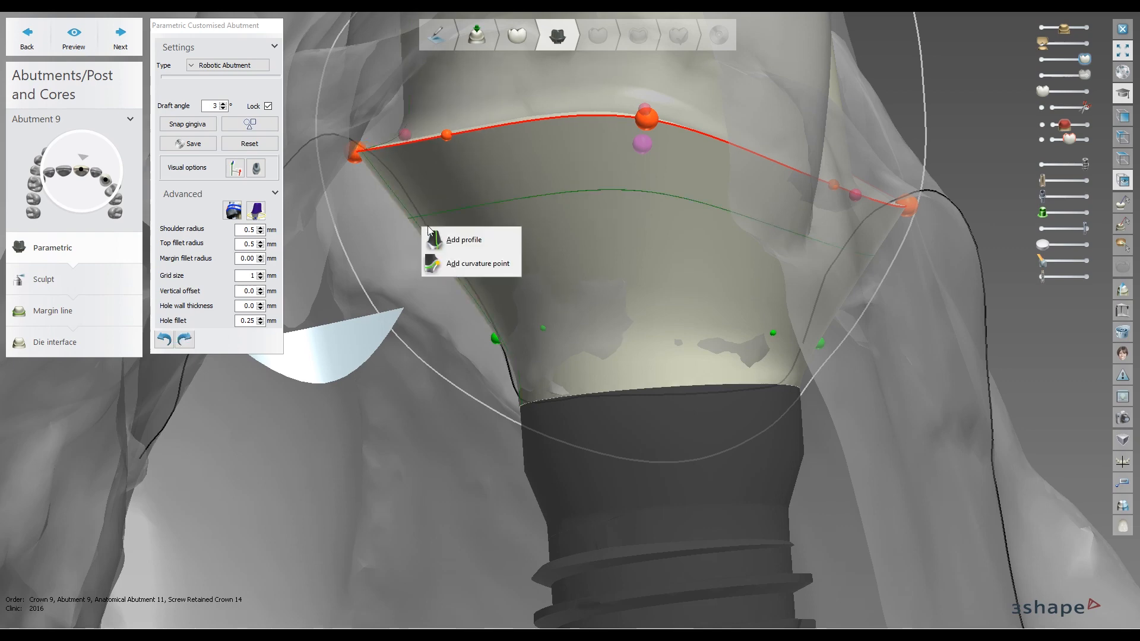
{"action": "left_click", "coordinate": [487, 263]}
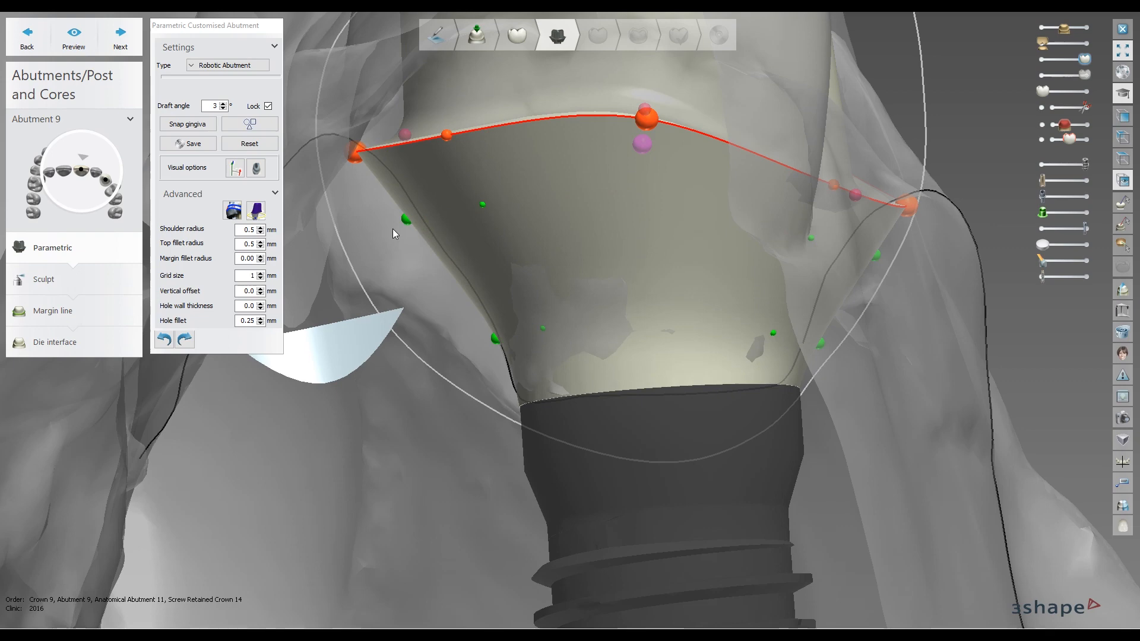
Pull the upper side curvature point of abutment 9 outward toward the margin and raise the lower curvature point on the same side
{"action": "left_click", "coordinate": [407, 223]}
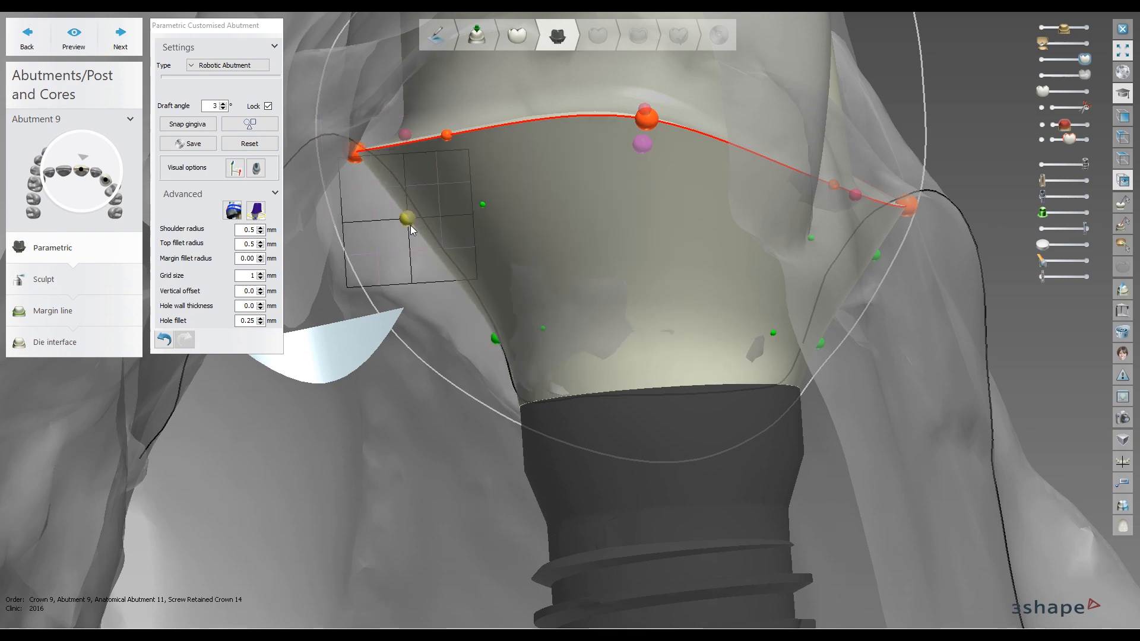
{"action": "left_click_drag", "start_coordinate": [411, 224], "coordinate": [385, 207]}
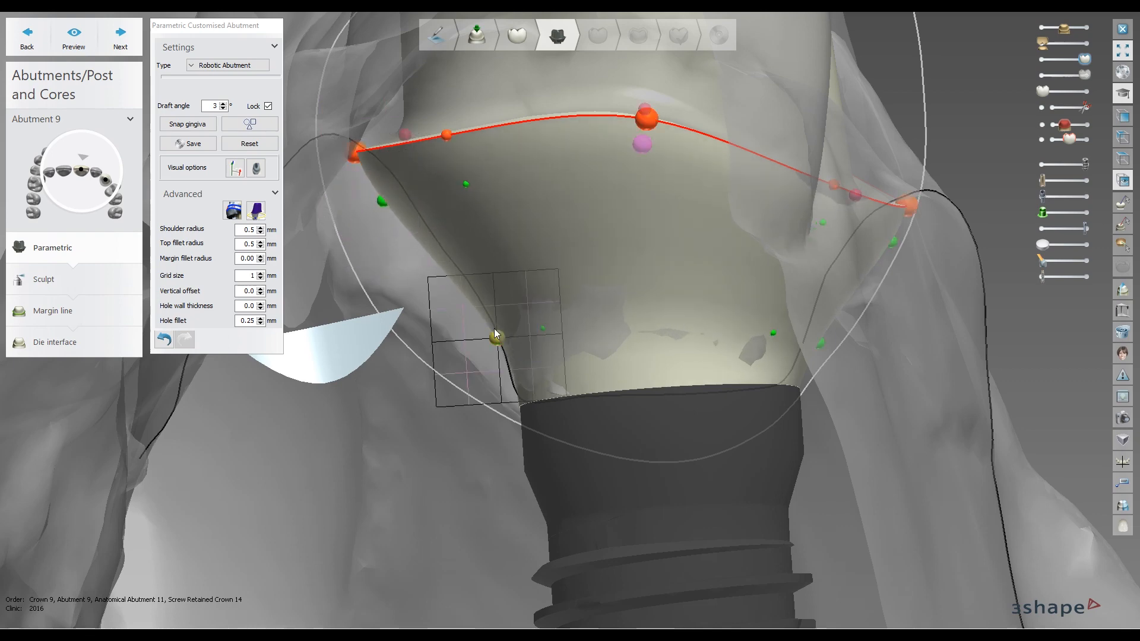
{"action": "left_click_drag", "start_coordinate": [496, 337], "coordinate": [486, 313]}
Hide the jaw scan, raise the lower curvature points on the other side of abutment 9, and lower the upper one slightly
{"action": "scroll", "coordinate": [621, 274], "scroll_direction": "down", "scroll_amount": 3}
{"action": "key", "text": "1"}
{"action": "left_click_drag", "start_coordinate": [731, 304], "coordinate": [726, 304]}
{"action": "scroll", "coordinate": [721, 301], "scroll_direction": "up", "scroll_amount": 3}
{"action": "middle_click_drag", "start_coordinate": [496, 252], "coordinate": [627, 269]}
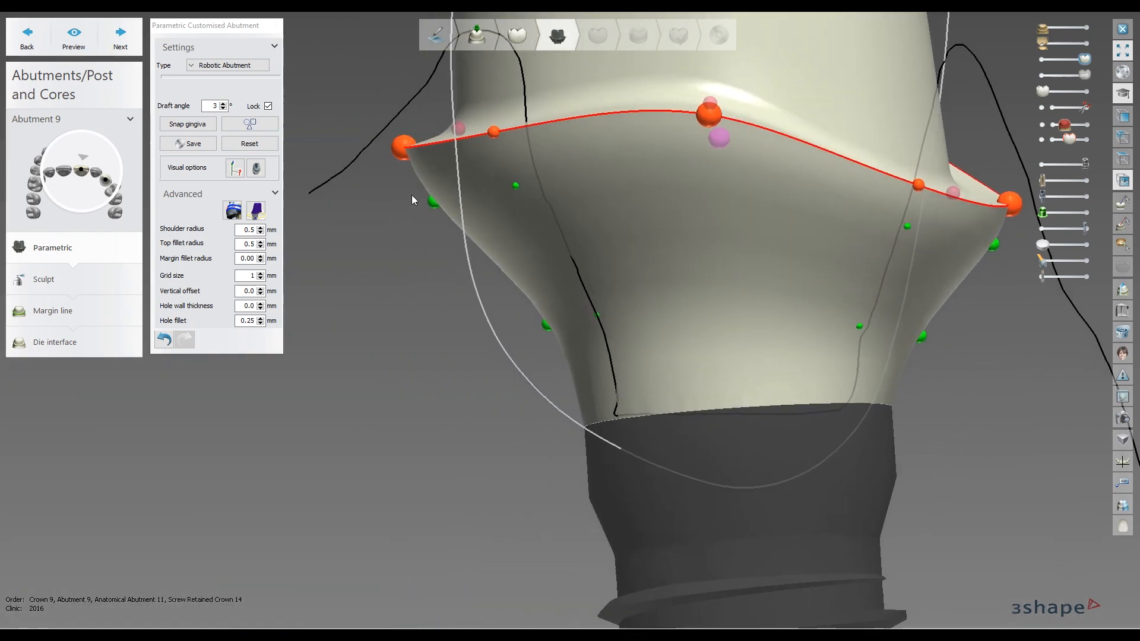
{"action": "left_click_drag", "start_coordinate": [921, 339], "coordinate": [921, 330]}
{"action": "left_click_drag", "start_coordinate": [997, 247], "coordinate": [996, 253]}
{"action": "right_click_drag", "start_coordinate": [995, 255], "coordinate": [896, 279]}
{"action": "left_click_drag", "start_coordinate": [834, 330], "coordinate": [838, 319]}
Try a third row of curvature points between the two existing rows on abutment 9, bulge it outward, and undo it
{"action": "right_click_drag", "start_coordinate": [896, 300], "coordinate": [842, 250]}
{"action": "right_click", "coordinate": [842, 251]}
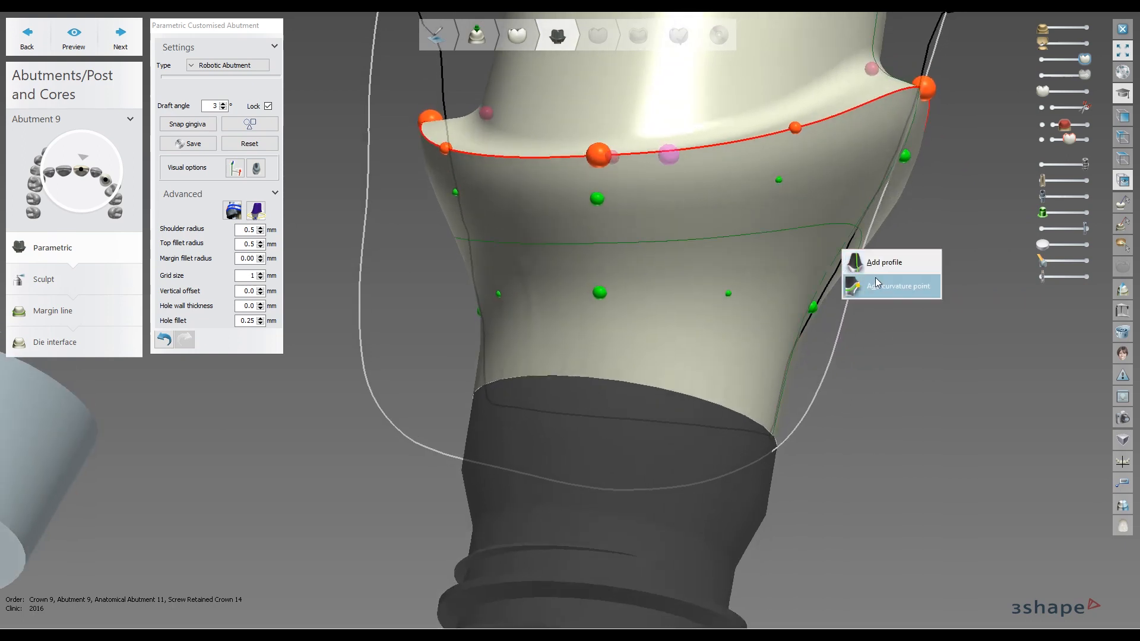
{"action": "left_click", "coordinate": [876, 279]}
{"action": "right_click_drag", "start_coordinate": [894, 281], "coordinate": [861, 255]}
{"action": "key", "text": "ctrl+z"}
{"action": "right_click", "coordinate": [856, 244]}
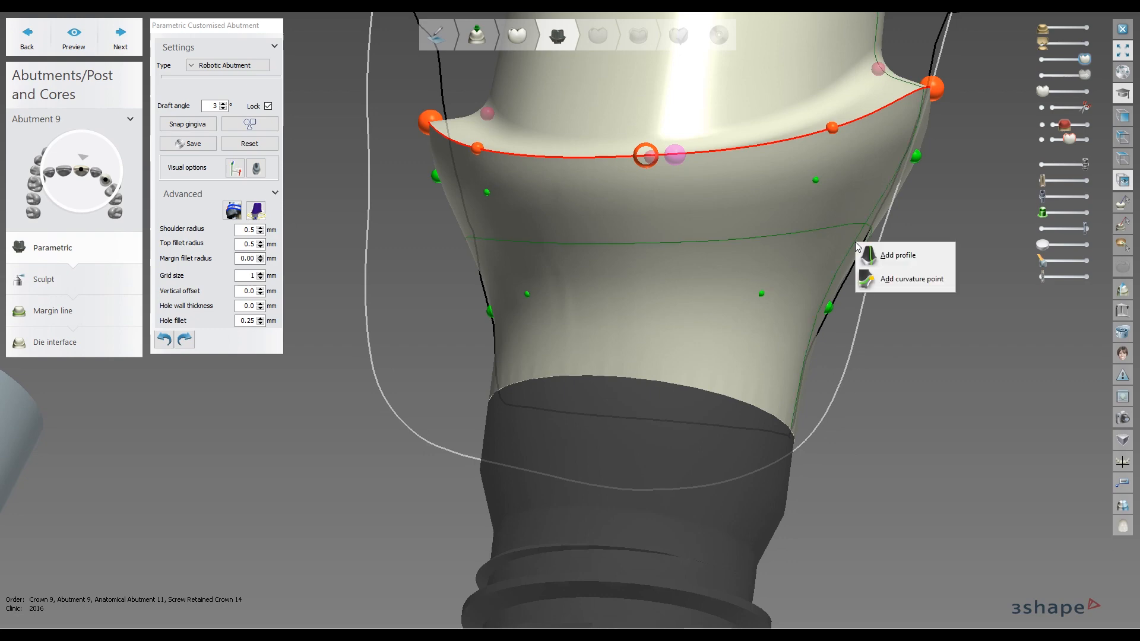
{"action": "left_click", "coordinate": [885, 277]}
{"action": "left_click_drag", "start_coordinate": [863, 227], "coordinate": [874, 230]}
{"action": "right_click_drag", "start_coordinate": [877, 233], "coordinate": [928, 269]}
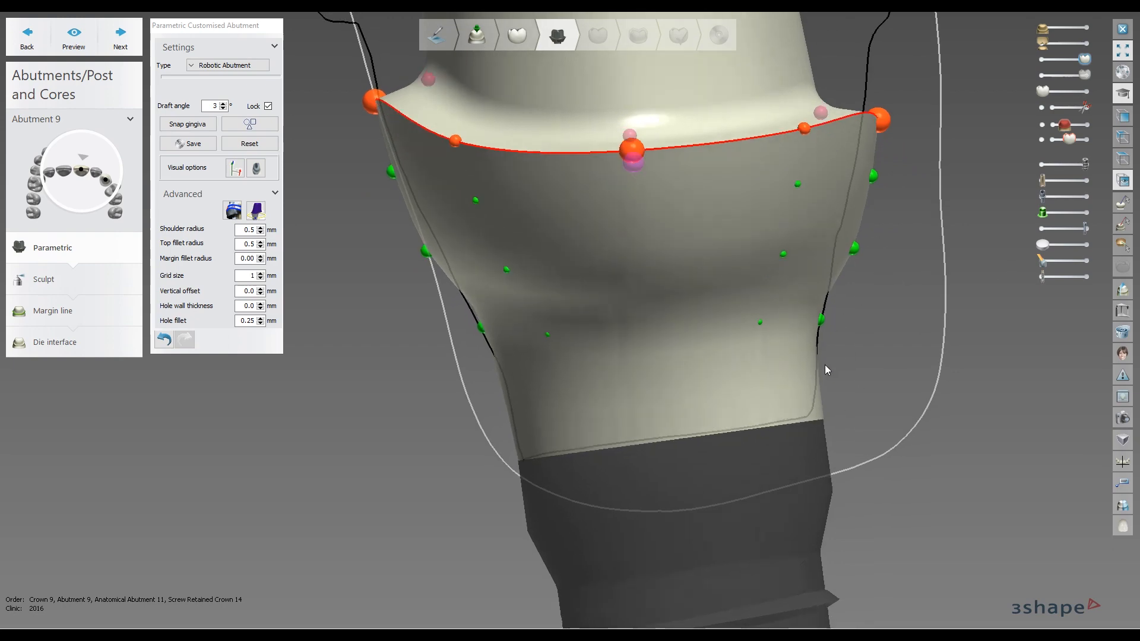
{"action": "key", "text": "ctrl+z"}
{"action": "right_click_drag", "start_coordinate": [835, 337], "coordinate": [551, 284]}
{"action": "scroll", "coordinate": [863, 185], "scroll_direction": "down", "scroll_amount": 3}
{"action": "right_click_drag", "start_coordinate": [853, 241], "coordinate": [724, 259]}
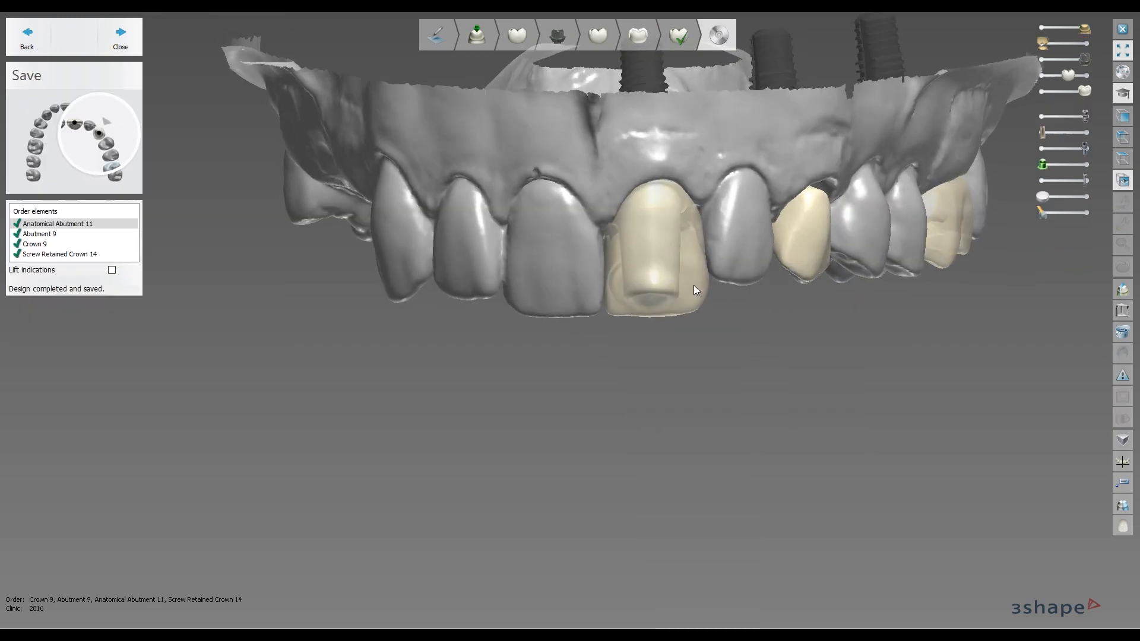
Examine abutment 9 under its transparent crown from the front in the saved design
{"action": "right_click_drag", "start_coordinate": [693, 285], "coordinate": [629, 301]}
{"action": "scroll", "coordinate": [629, 300], "scroll_direction": "up", "scroll_amount": 6}
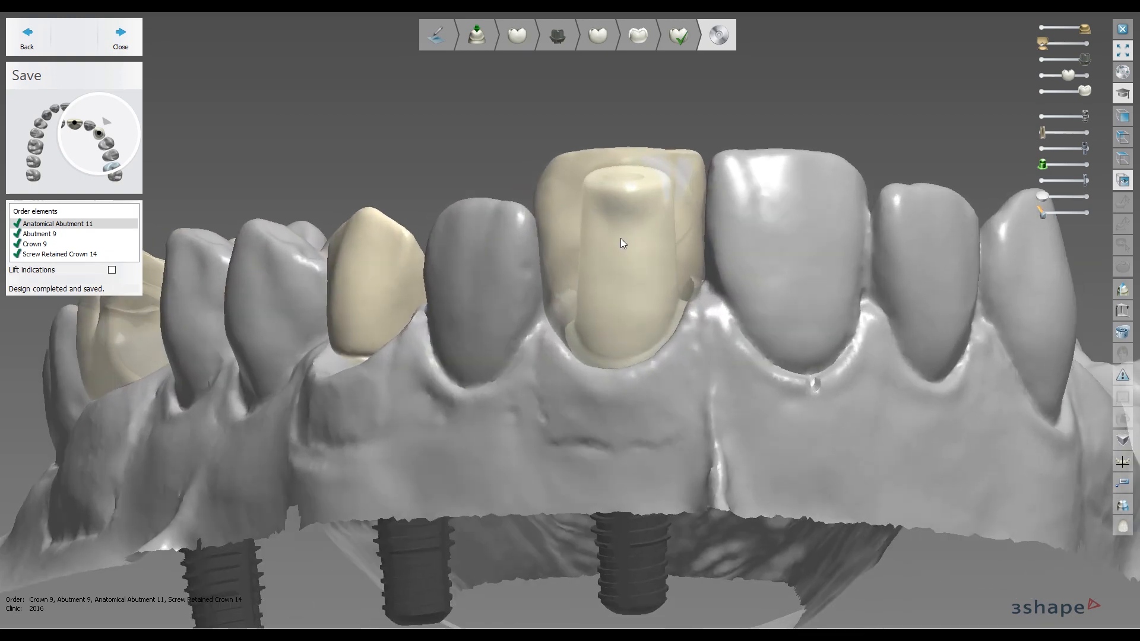